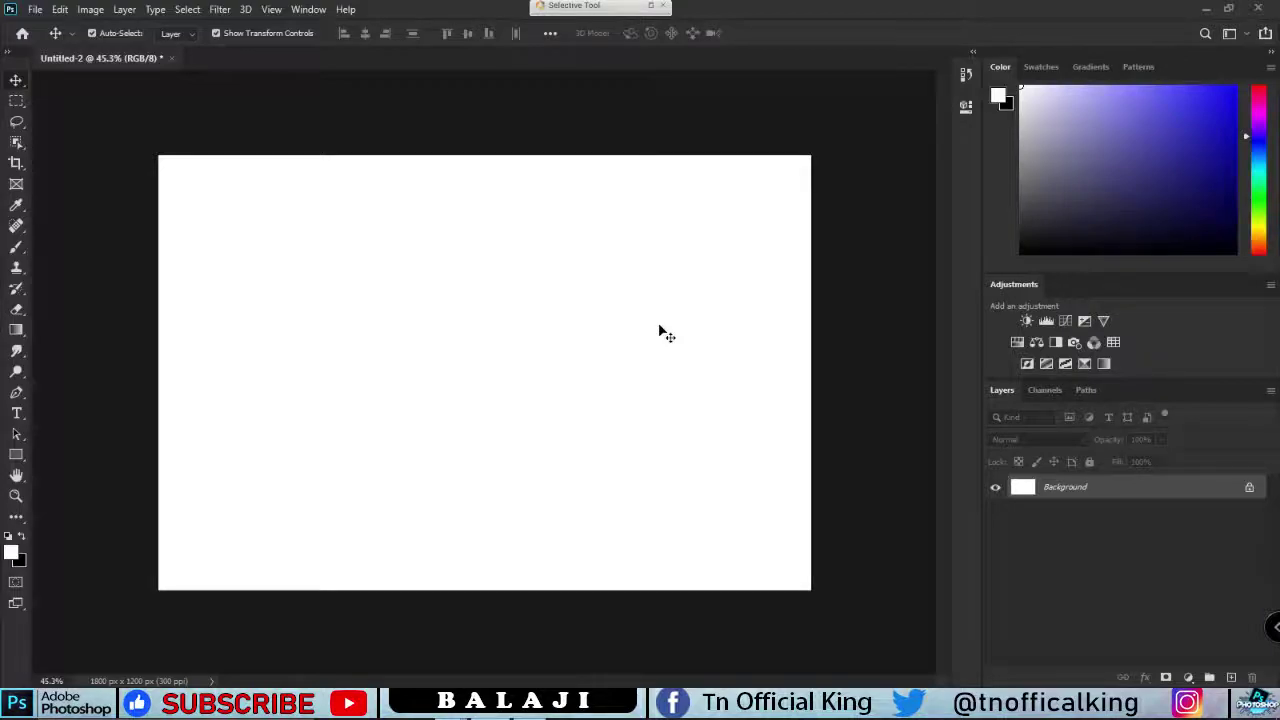
- Place the brick wall photo from the Local Disk (D:) folder into the blank document, filling the canvas
{"action": "mouse_move", "coordinate": [455, 705]}
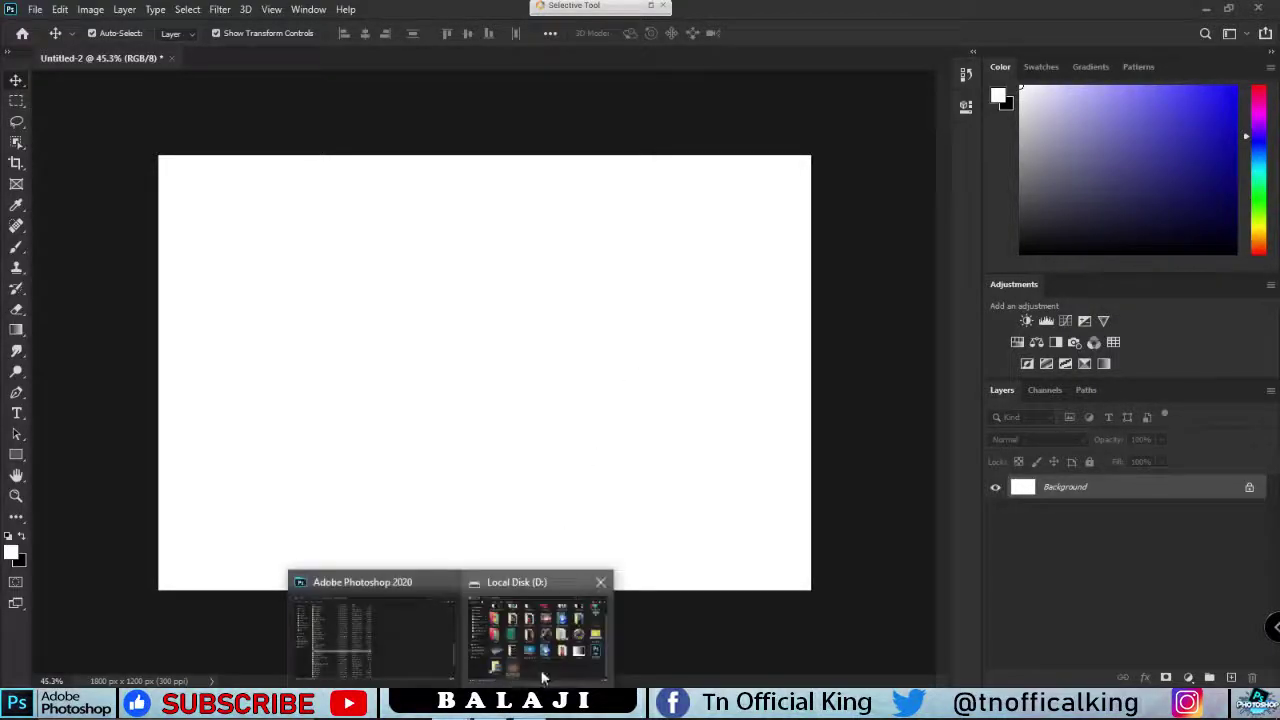
{"action": "left_click", "coordinate": [551, 640]}
{"action": "left_click", "coordinate": [228, 404]}
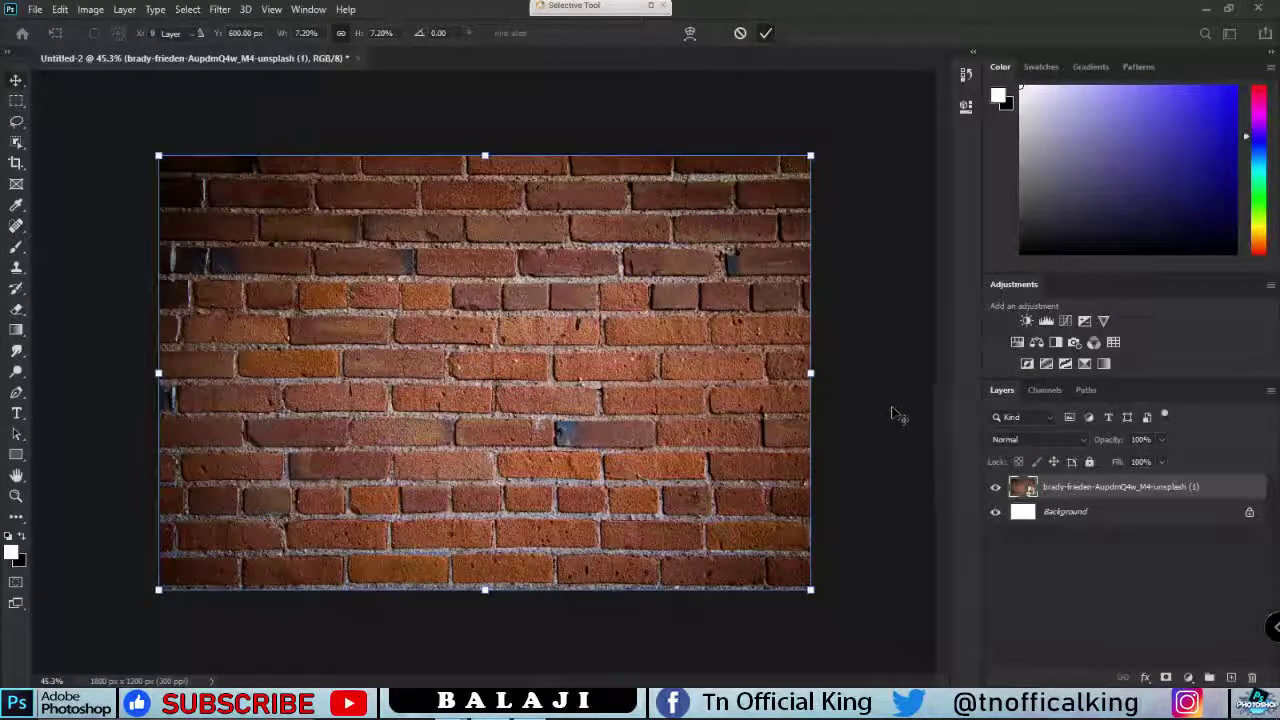
{"action": "key", "text": "Return"}
- Rasterize the placed brick wall smart object layer
{"action": "scroll", "coordinate": [508, 318], "scroll_direction": "up", "scroll_amount": 2}
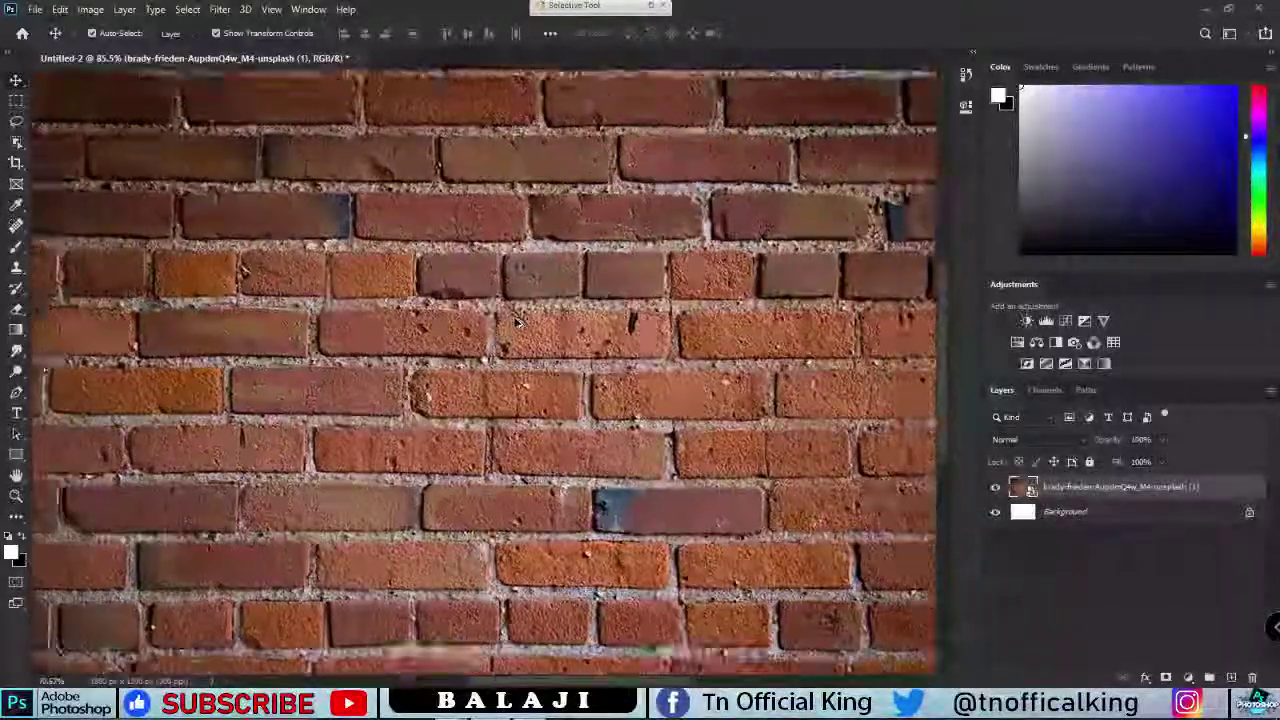
{"action": "scroll", "coordinate": [510, 318], "scroll_direction": "down", "scroll_amount": 3}
{"action": "scroll", "coordinate": [518, 320], "scroll_direction": "up", "scroll_amount": 2}
{"action": "key", "text": "ctrl+0"}
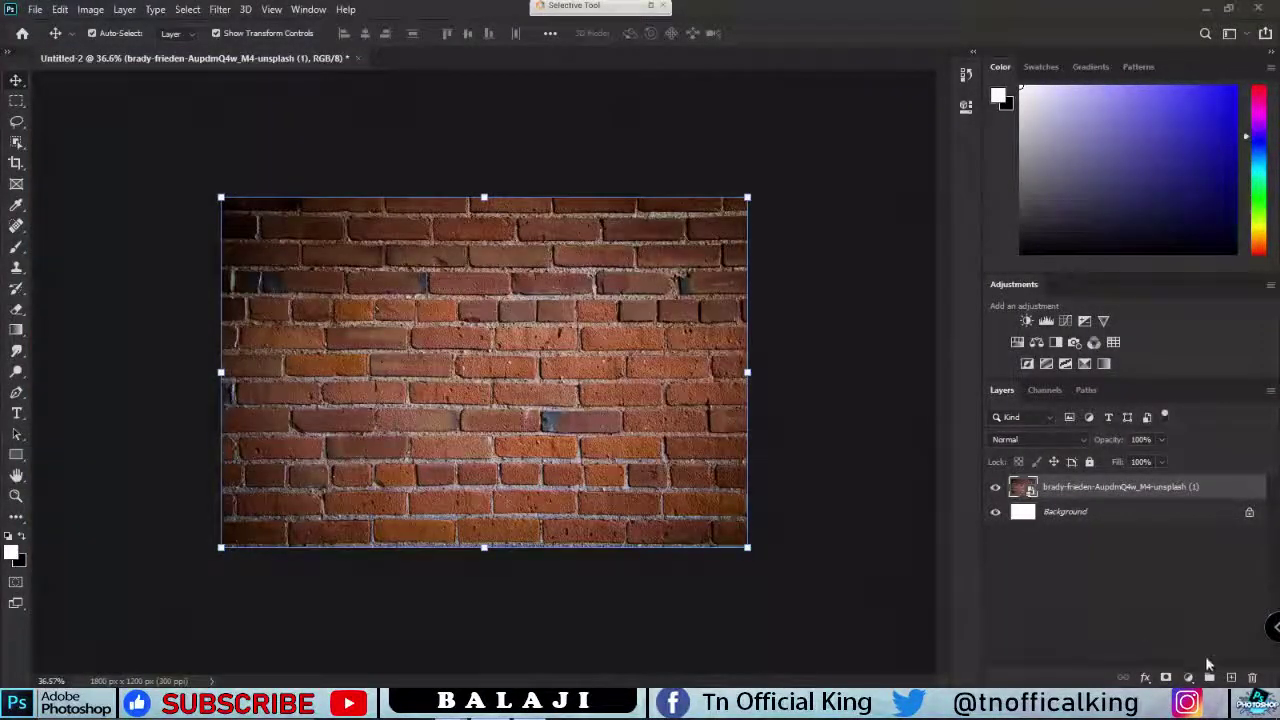
{"action": "key", "text": "e"}
{"action": "left_click", "coordinate": [502, 398]}
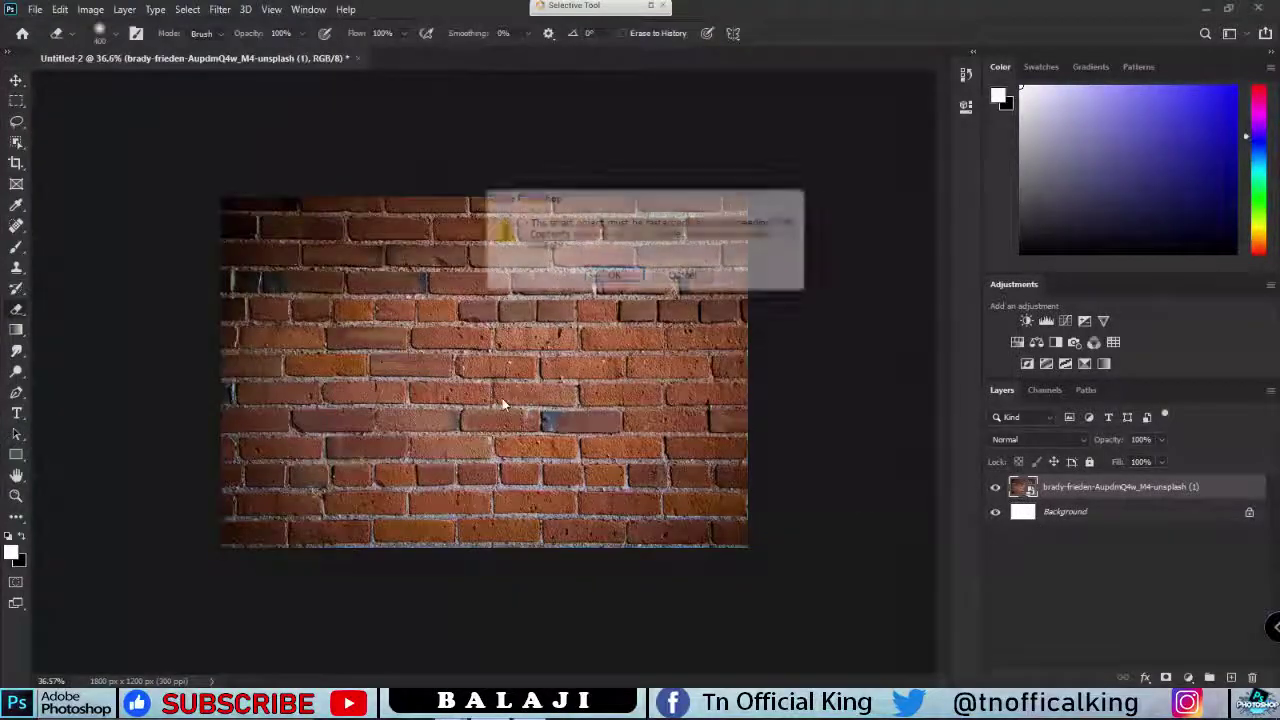
{"action": "left_click", "coordinate": [613, 275]}
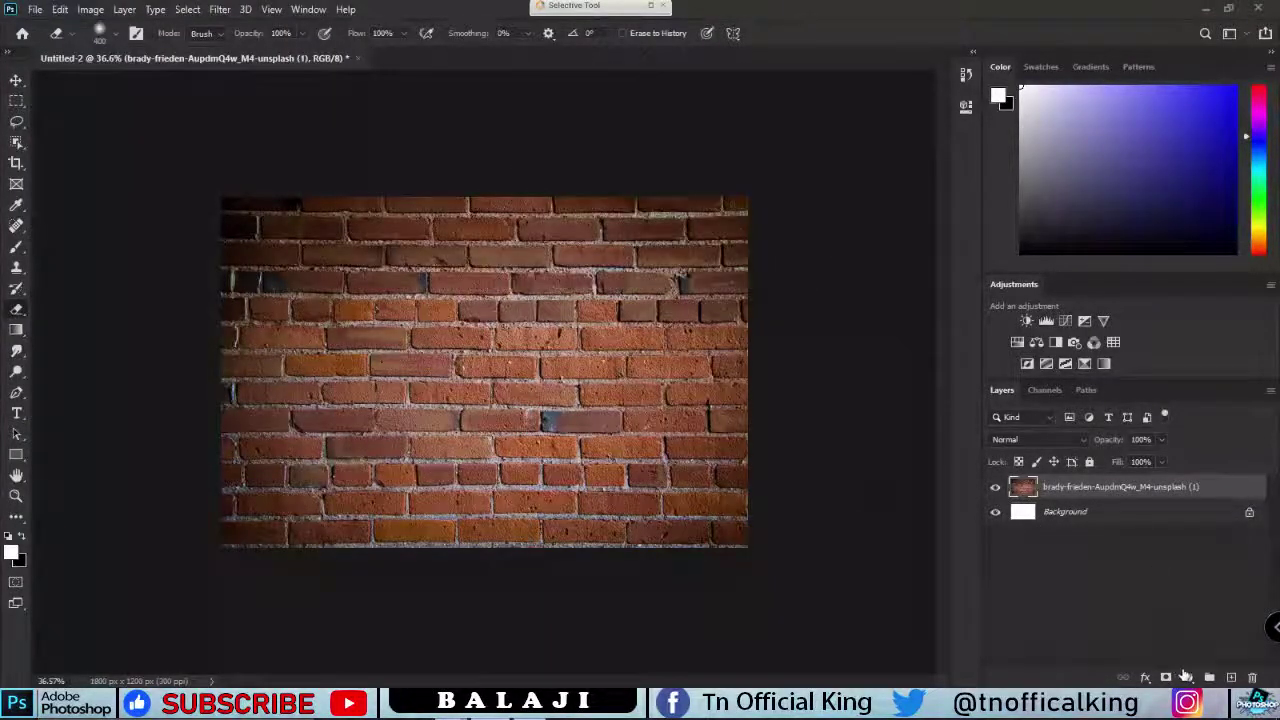
- Add a Brightness/Contrast adjustment layer above the brick wall with brightness -150 and contrast 58
{"action": "left_click", "coordinate": [1188, 677]}
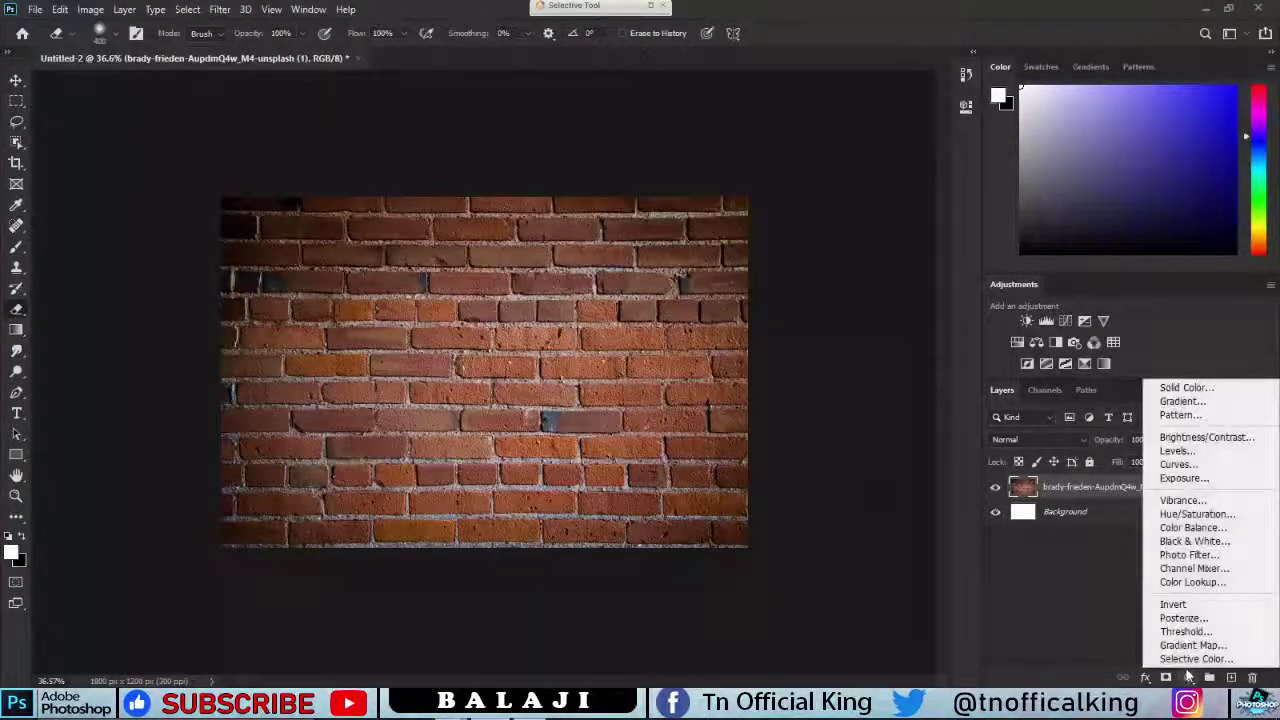
{"action": "left_click", "coordinate": [1230, 440]}
{"action": "left_click_drag", "start_coordinate": [828, 198], "coordinate": [733, 198]}
{"action": "left_click_drag", "start_coordinate": [814, 229], "coordinate": [886, 224]}
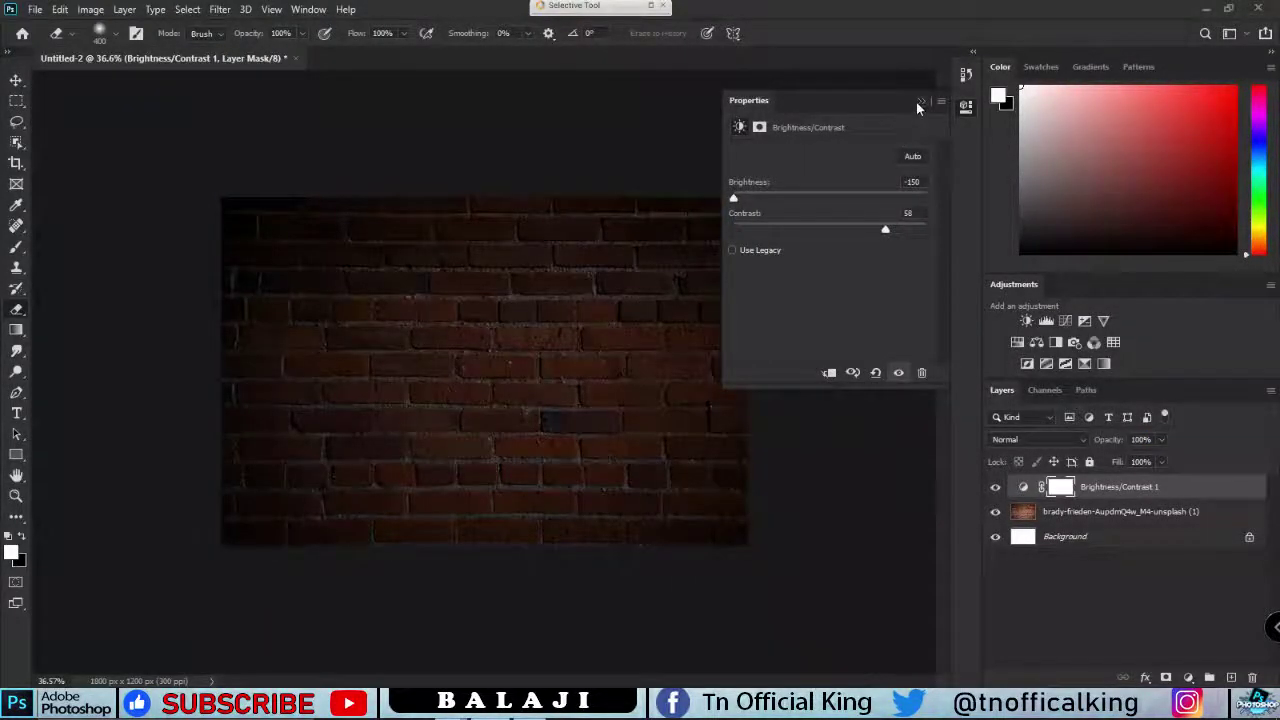
{"action": "left_click", "coordinate": [920, 102]}
- Add a Levels adjustment layer with input levels of 5, 0.83 and 243
{"action": "left_click", "coordinate": [1191, 679]}
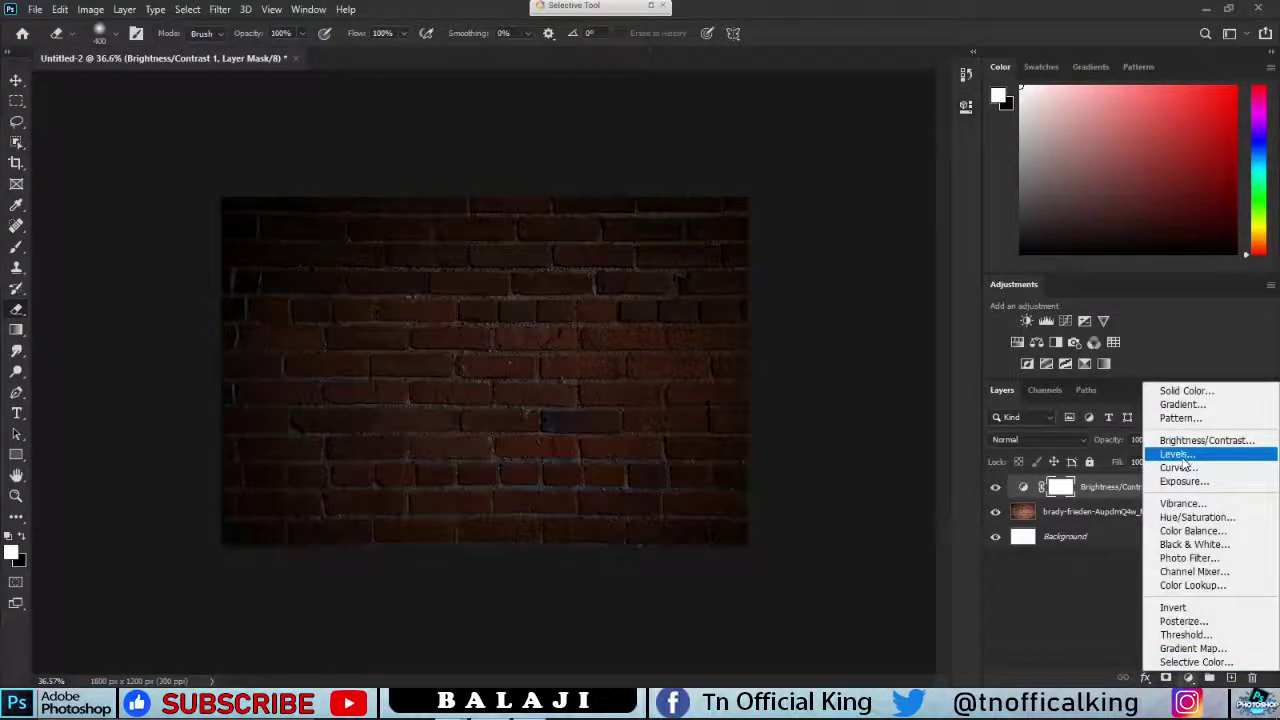
{"action": "left_click", "coordinate": [1170, 452]}
{"action": "left_click_drag", "start_coordinate": [841, 275], "coordinate": [922, 272]}
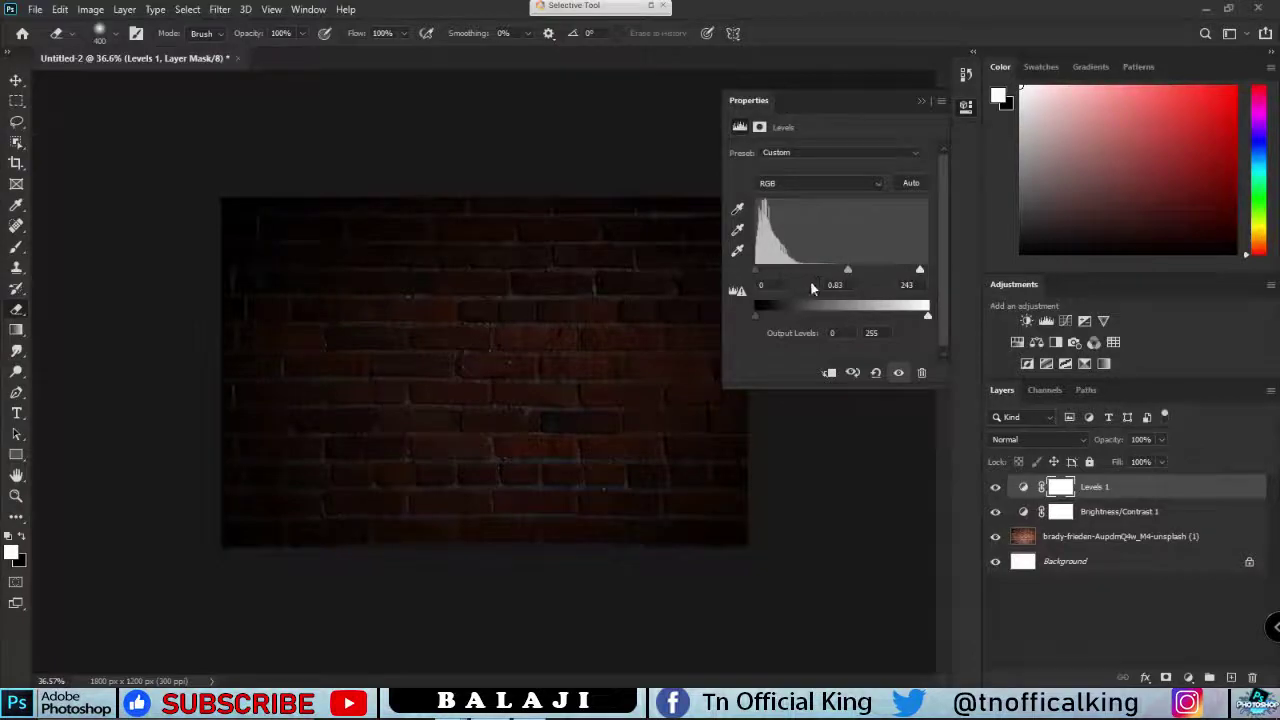
{"action": "left_click_drag", "start_coordinate": [757, 271], "coordinate": [760, 271]}
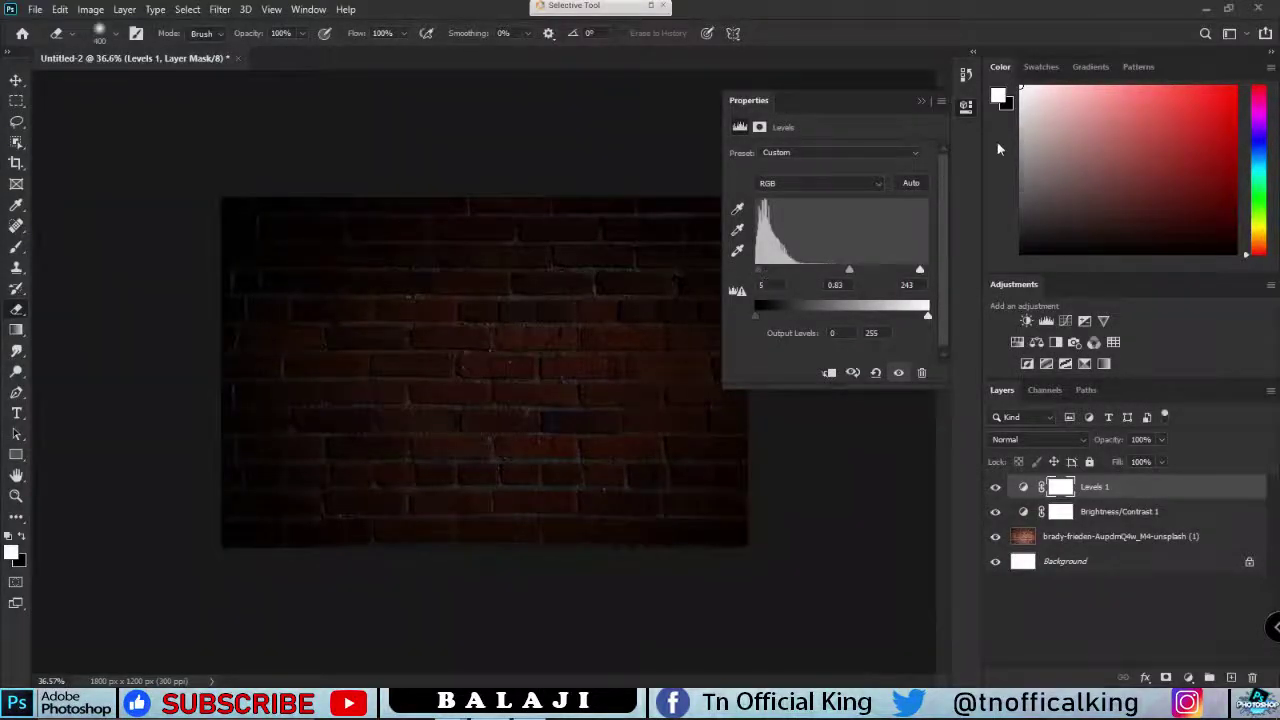
{"action": "left_click", "coordinate": [922, 101]}
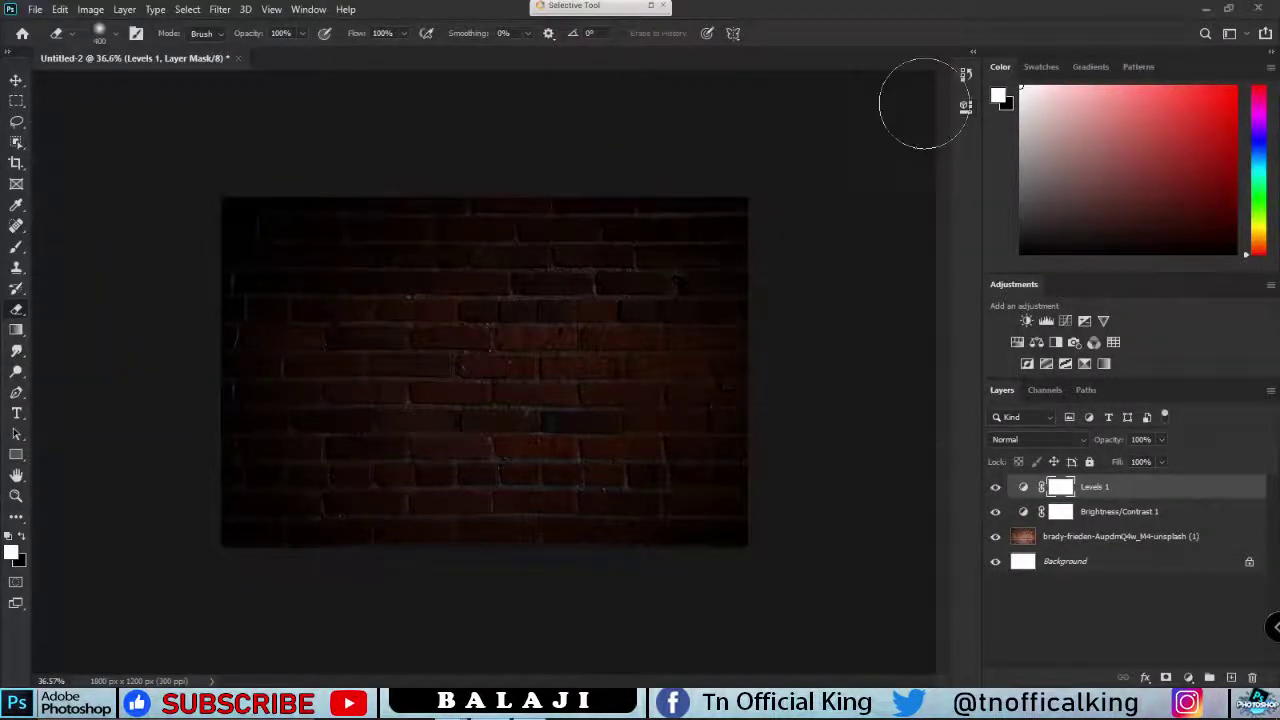
- Group the brick wall layer with the Levels and Brightness/Contrast adjustment layers
{"action": "left_click", "coordinate": [1155, 538], "text": "shift"}
{"action": "key", "text": "ctrl+g"}
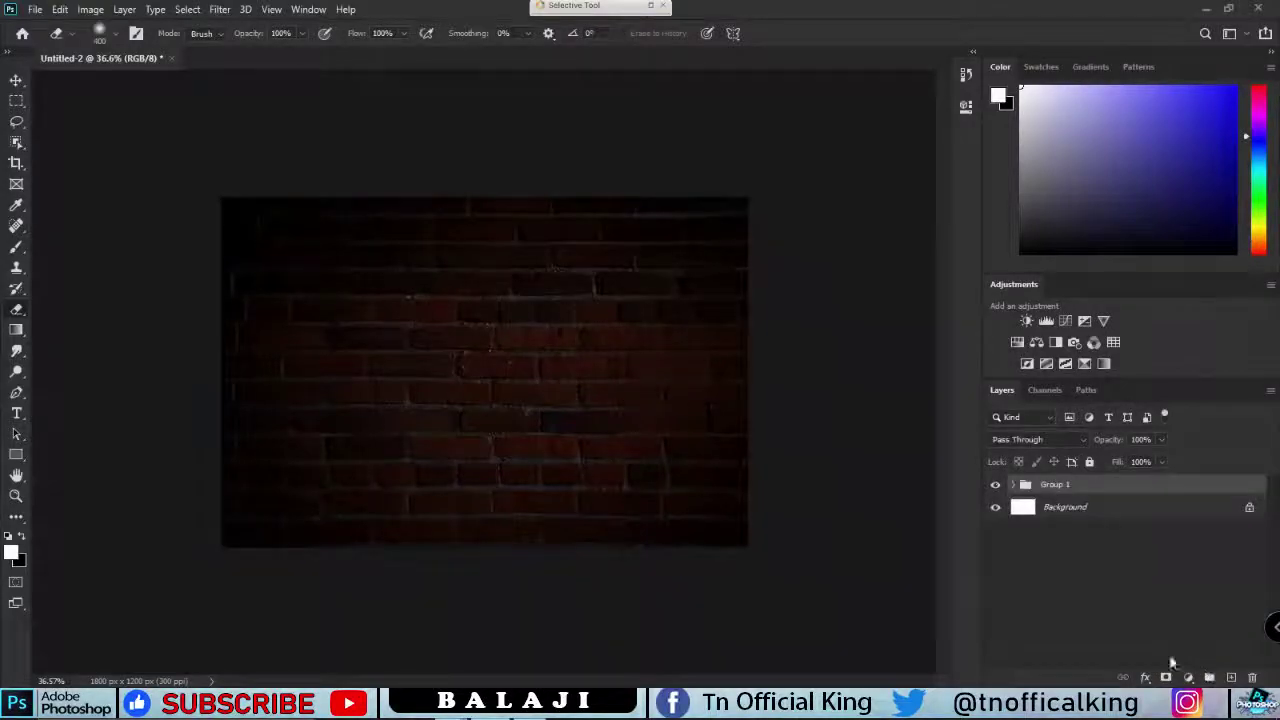
{"action": "key", "text": "v"}
{"action": "key", "text": "ctrl+0"}
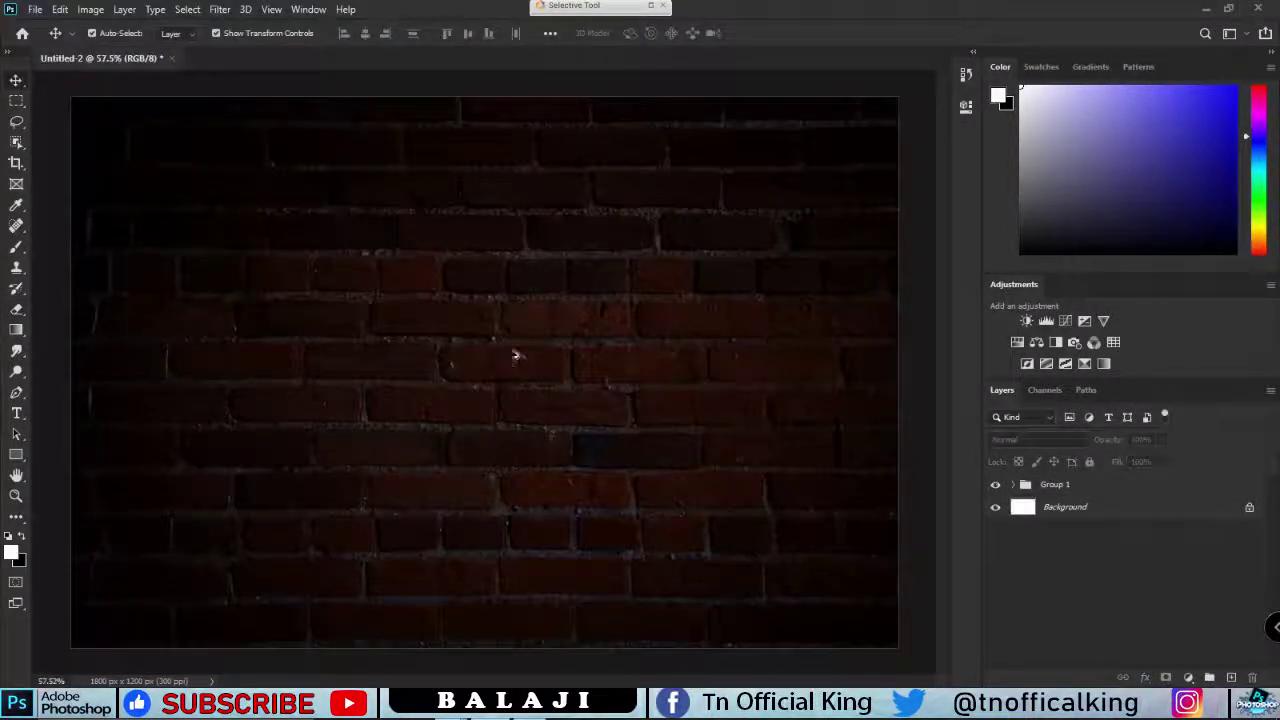
{"action": "key", "text": "ctrl+minus"}
{"action": "key", "text": "ctrl+0"}
- Add the text NEON in white 76 pt Century Gothic Regular at the middle of the brick wall
{"action": "left_click", "coordinate": [1100, 484]}
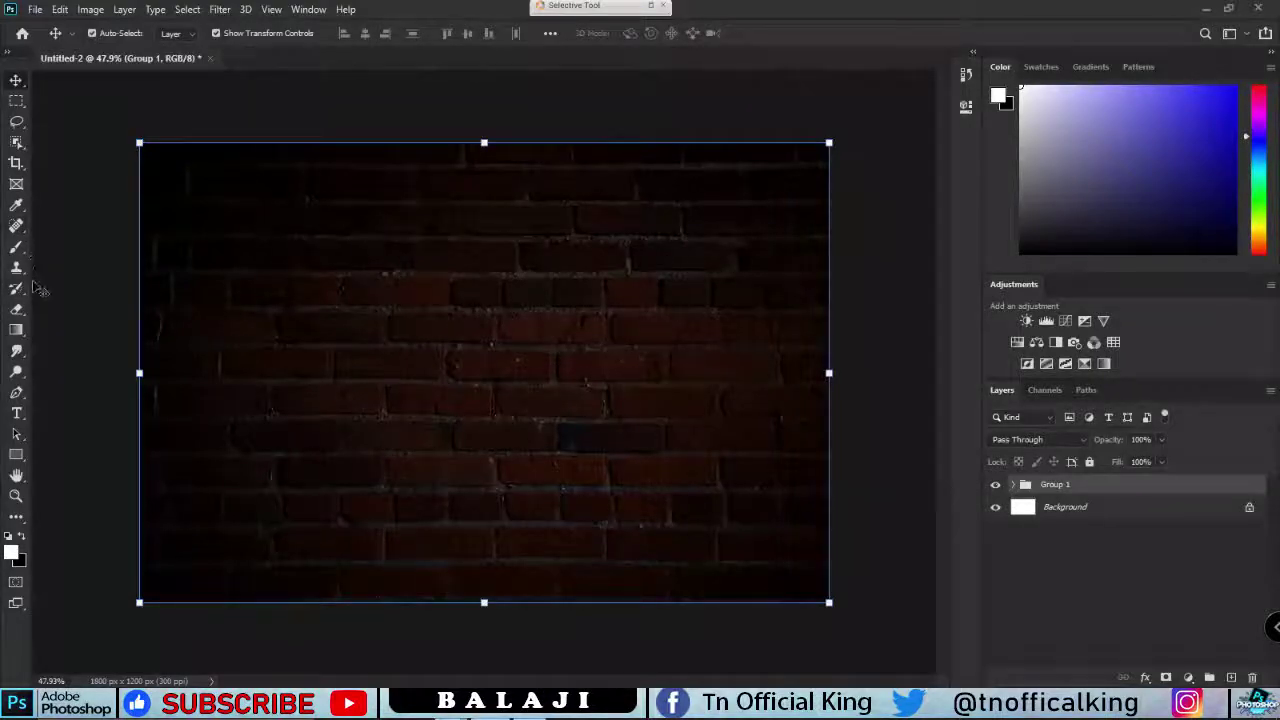
{"action": "left_click", "coordinate": [18, 413]}
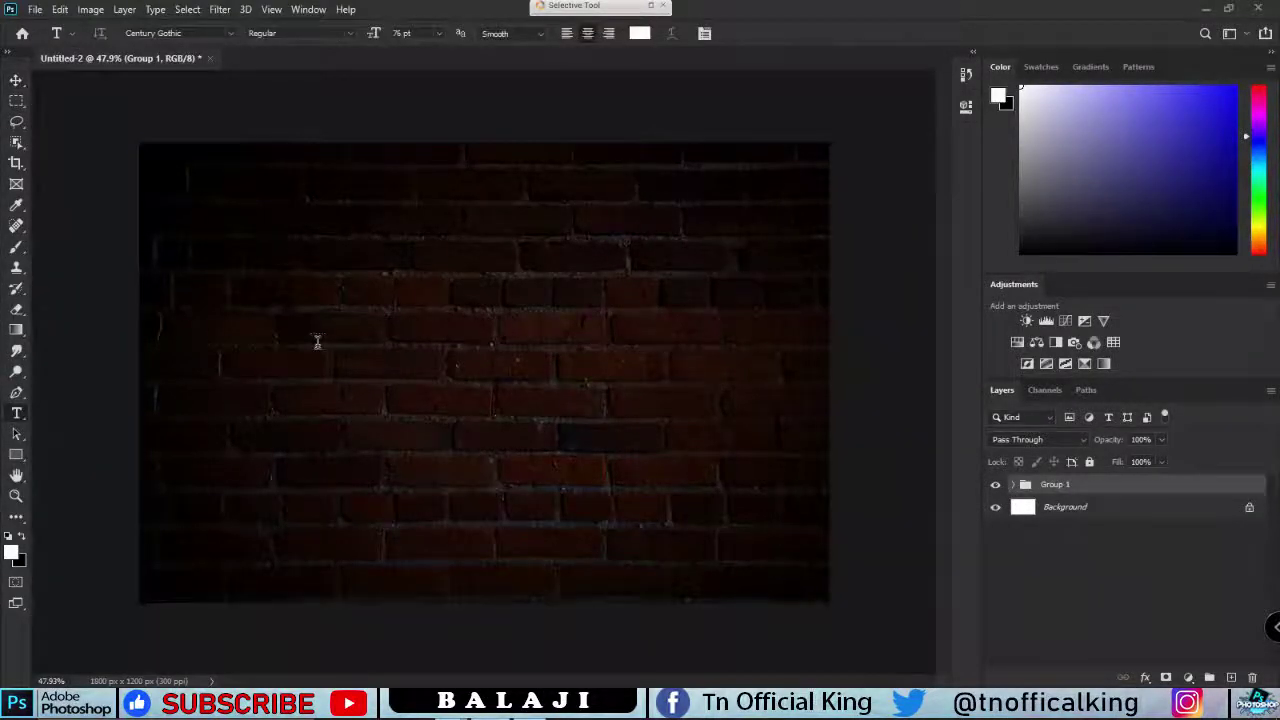
{"action": "left_click", "coordinate": [559, 393]}
{"action": "type", "text": "NEON"}
{"action": "left_click_drag", "start_coordinate": [527, 444], "coordinate": [687, 516]}
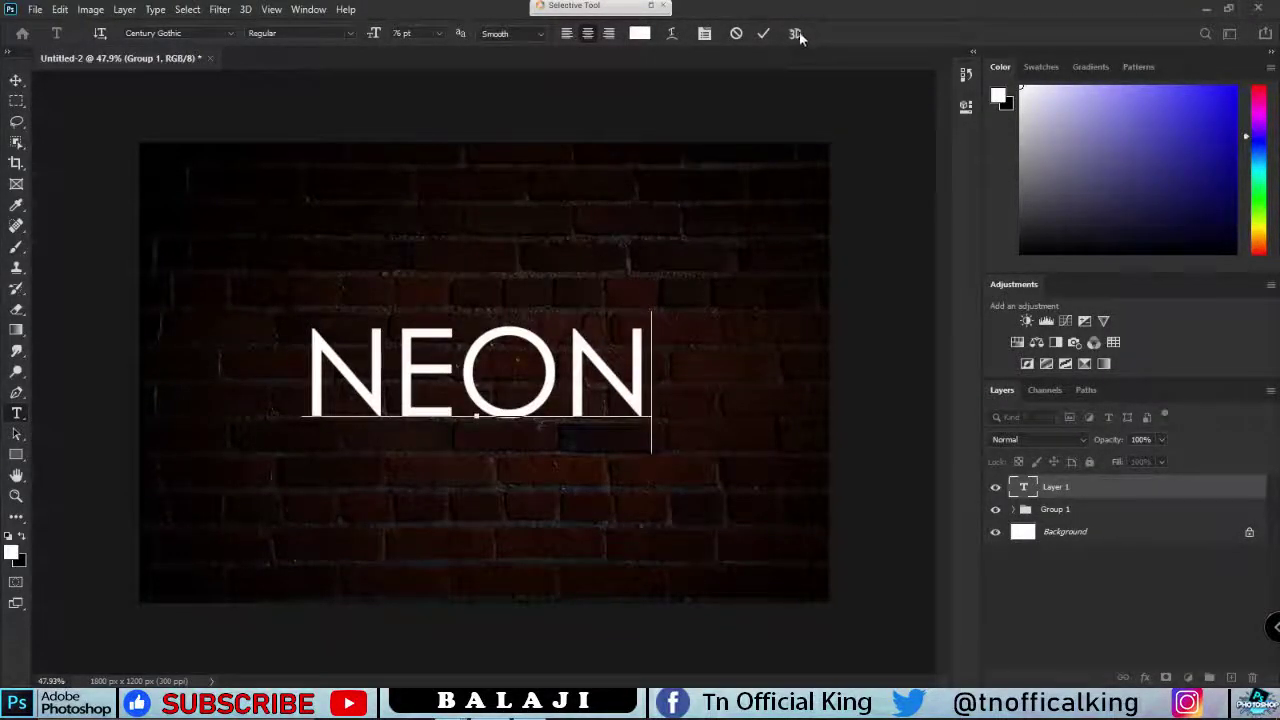
{"action": "left_click", "coordinate": [764, 34]}
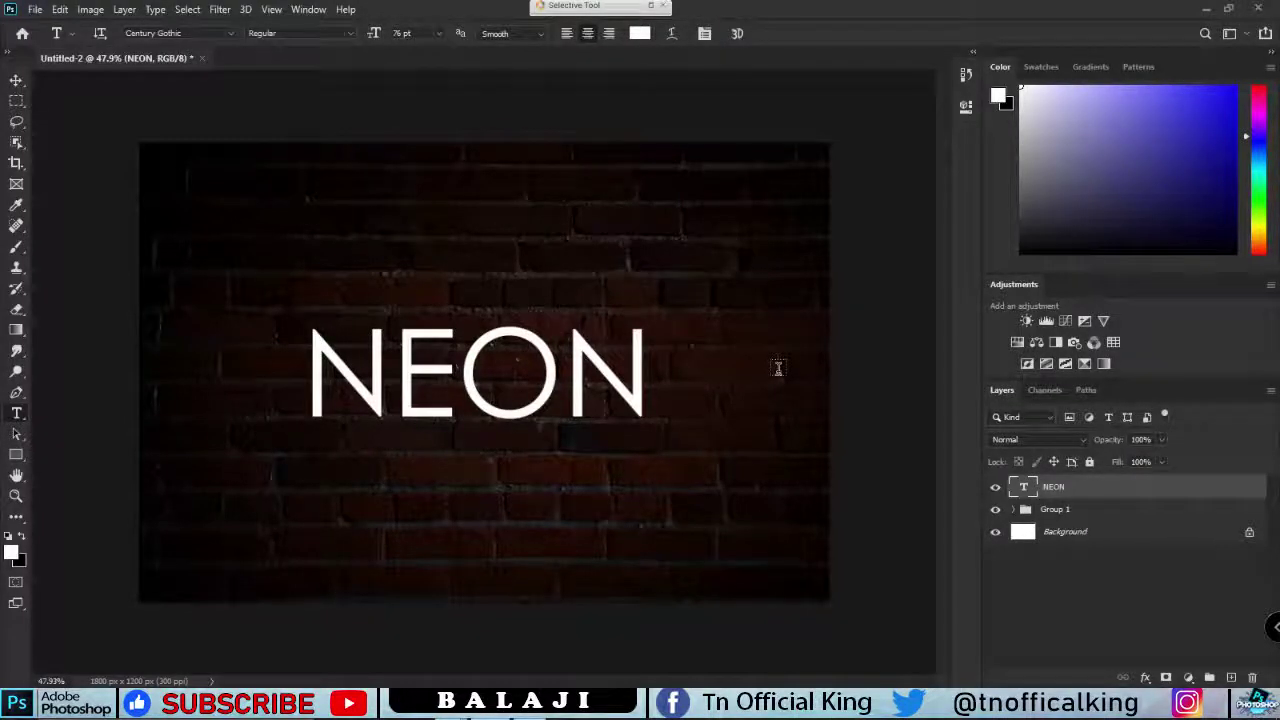
{"action": "key", "text": "v"}
{"action": "left_click", "coordinate": [900, 386]}
{"action": "left_click", "coordinate": [535, 378]}
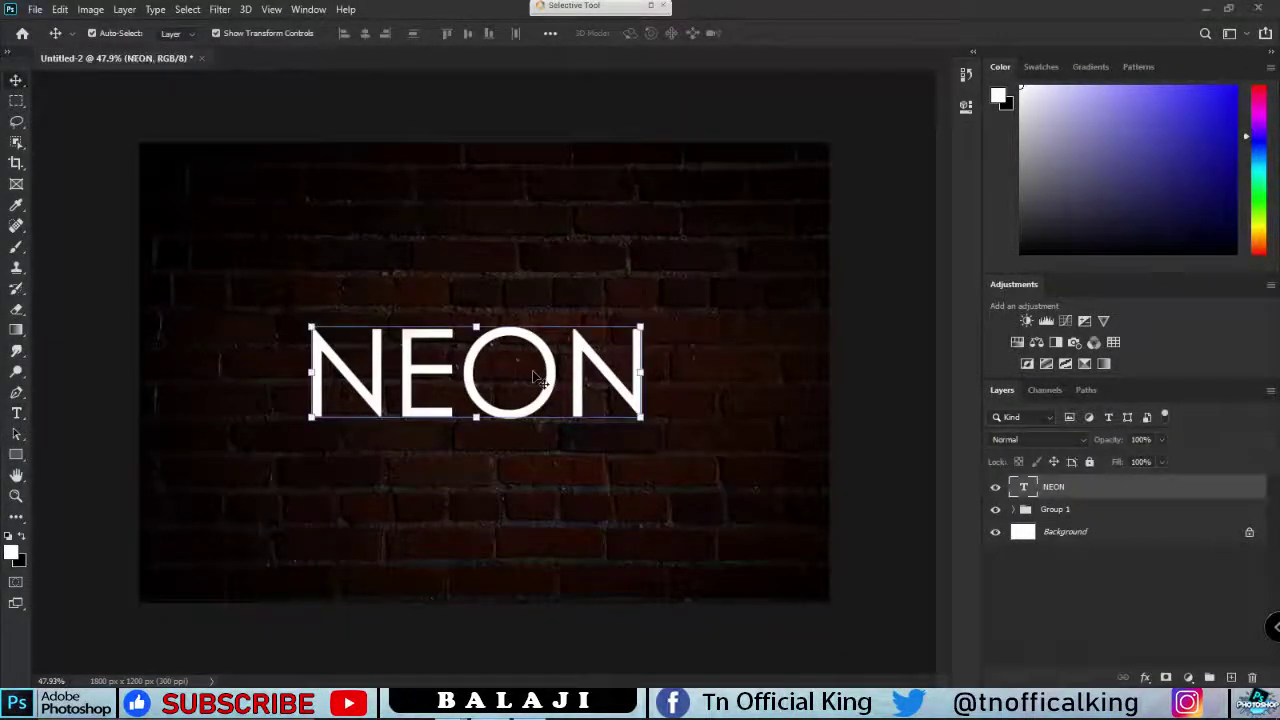
{"action": "right_click", "coordinate": [1140, 492]}
{"action": "left_click", "coordinate": [1068, 10]}
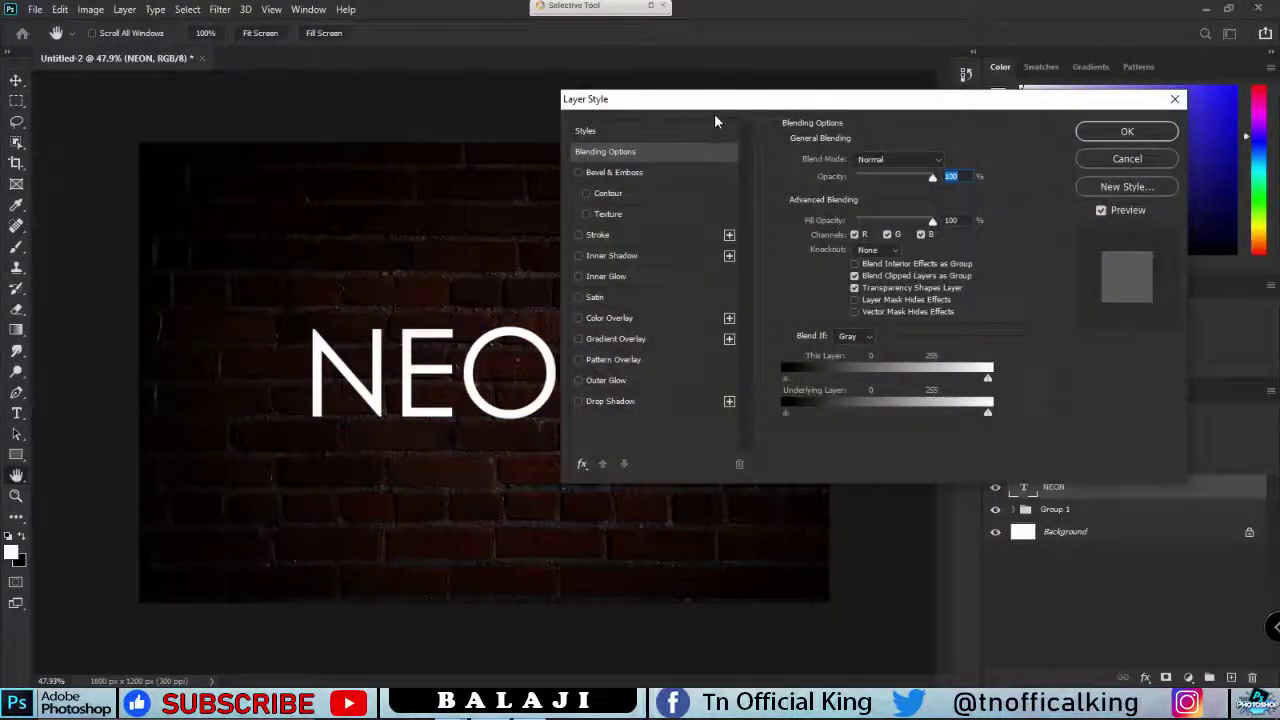
{"action": "left_click_drag", "start_coordinate": [741, 101], "coordinate": [802, 102]}
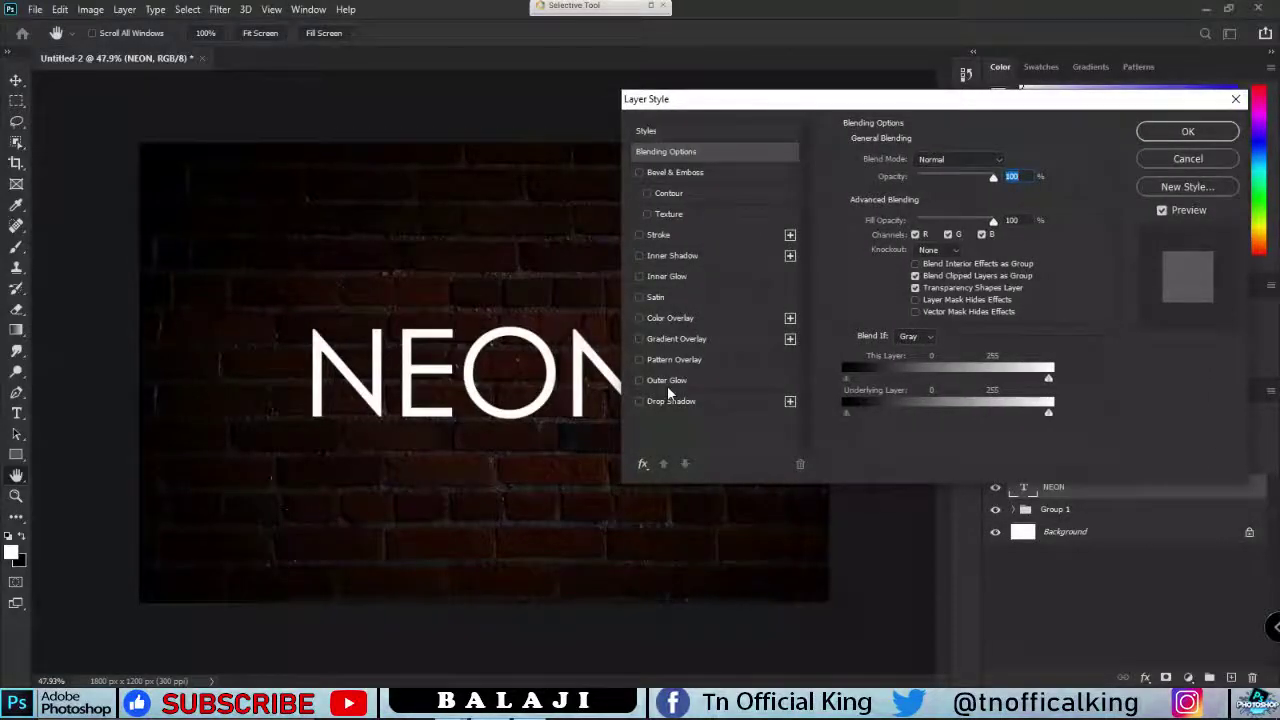
{"action": "left_click", "coordinate": [1182, 160]}
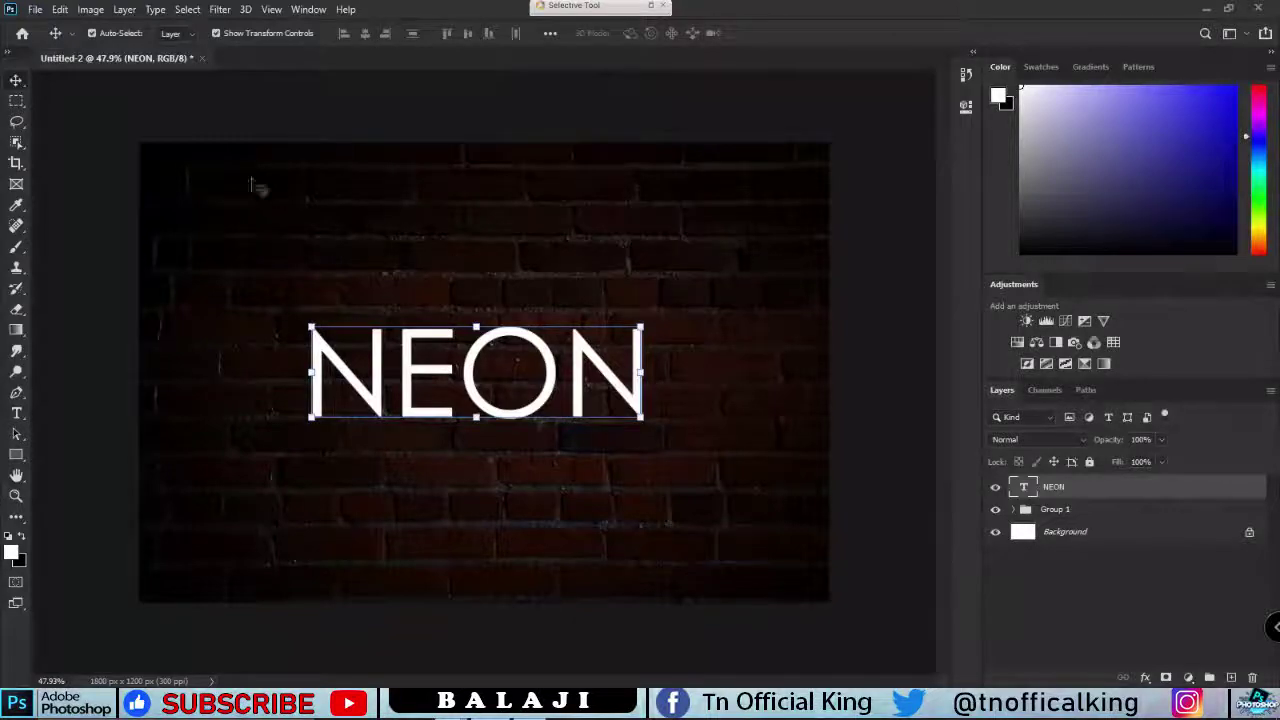
- Draw a small square about 85 px wide near the wall's upper-left area and fill it with cyan
{"action": "key", "text": "m"}
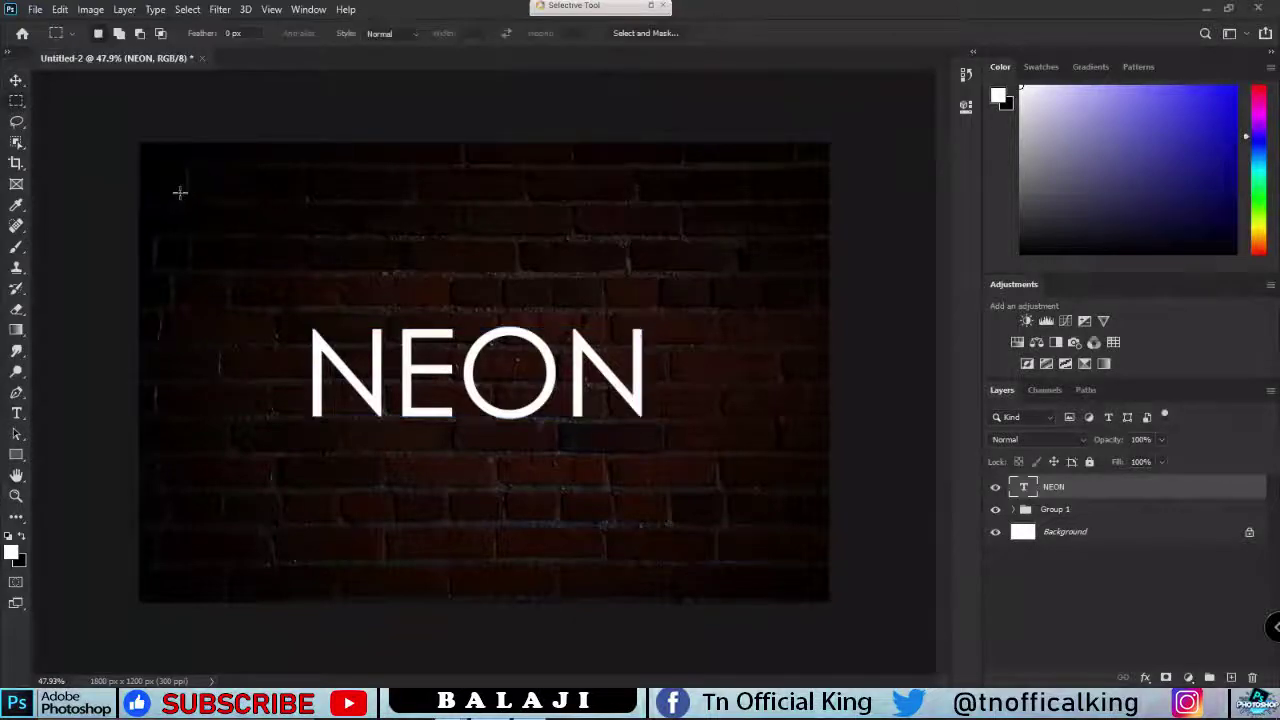
{"action": "left_click", "coordinate": [16, 455]}
{"action": "left_click_drag", "start_coordinate": [173, 260], "coordinate": [206, 293]}
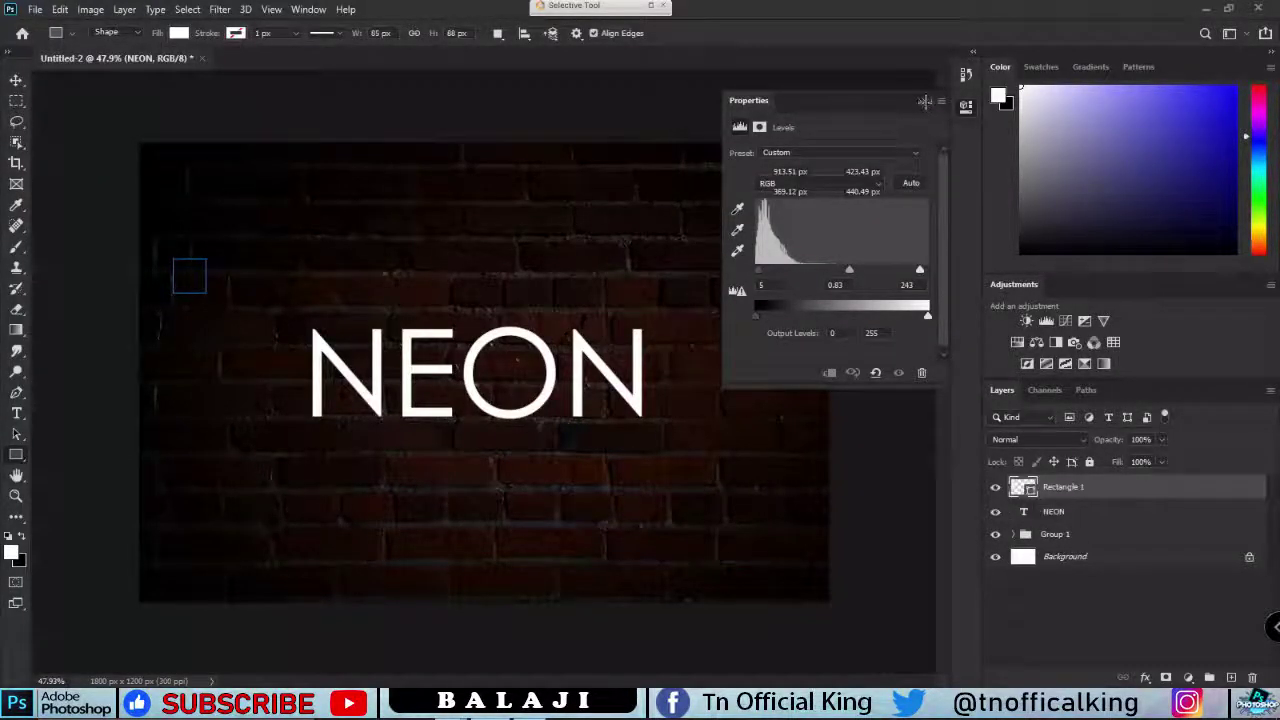
{"action": "left_click", "coordinate": [179, 33]}
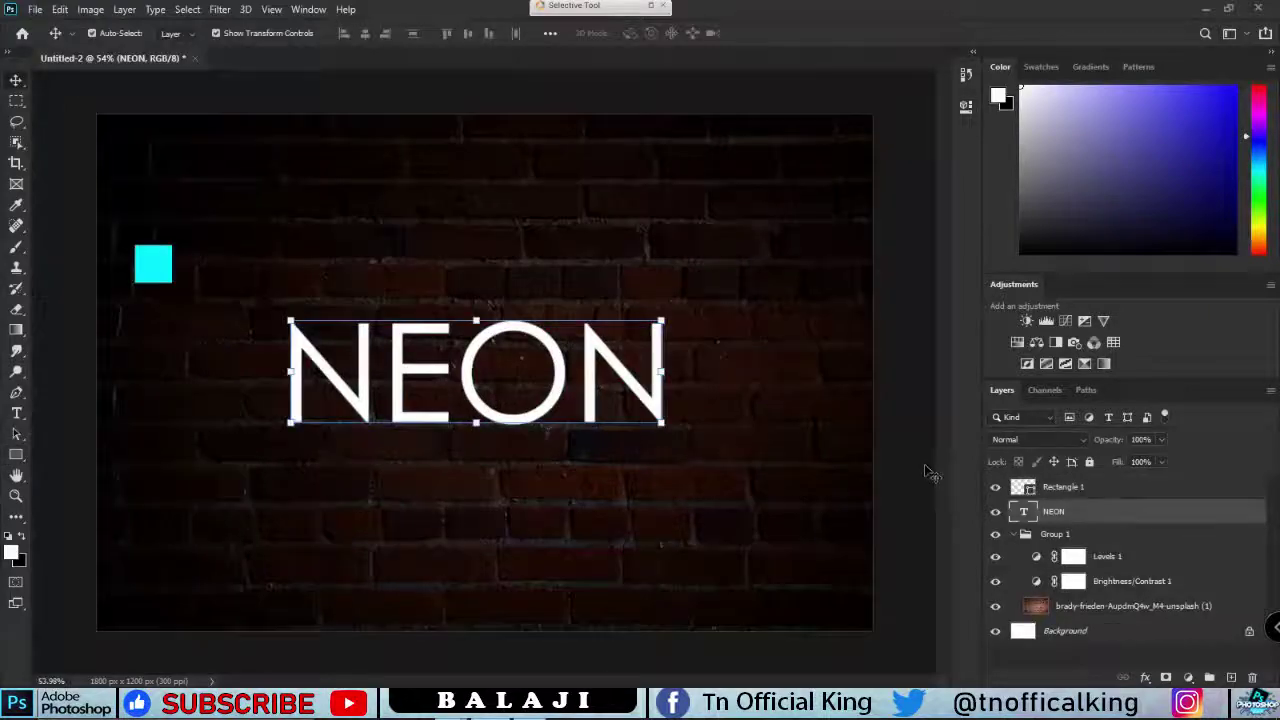
- Move the cyan square's layer below the NEON text layer
{"action": "scroll", "coordinate": [254, 263], "scroll_direction": "up", "scroll_amount": 2}
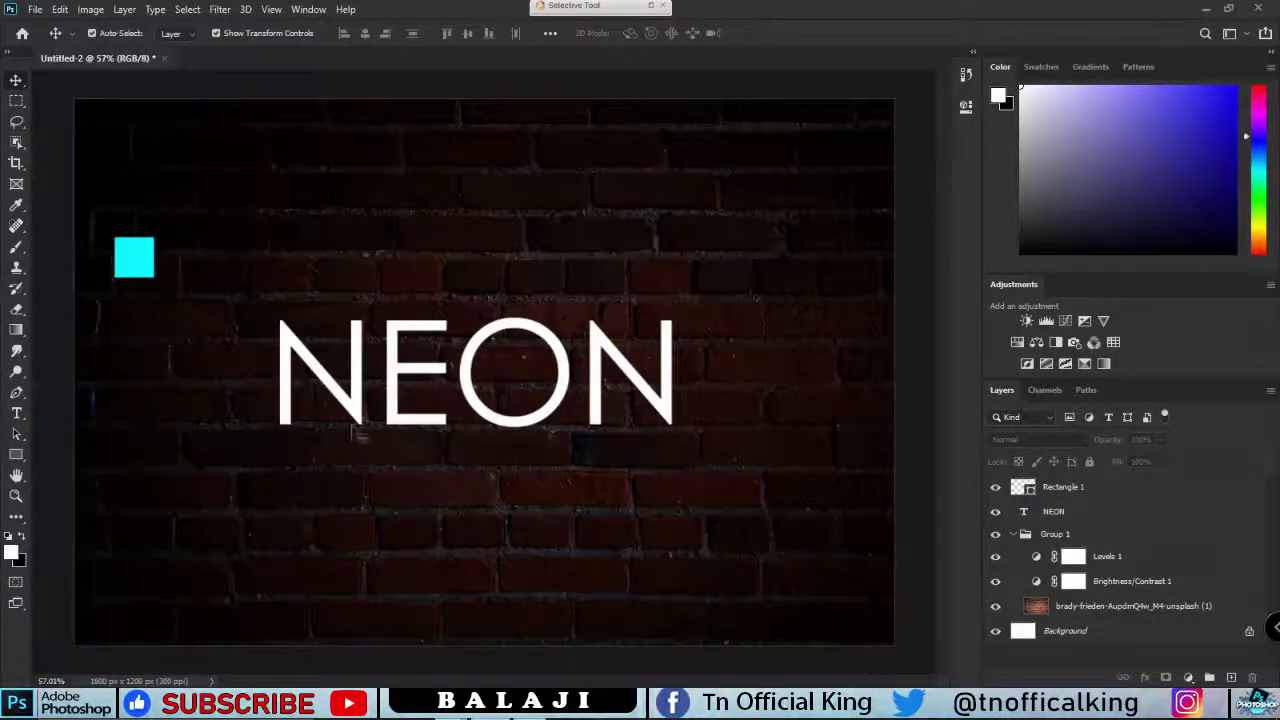
{"action": "left_click", "coordinate": [1132, 488]}
{"action": "key", "text": "ctrl+bracketleft"}
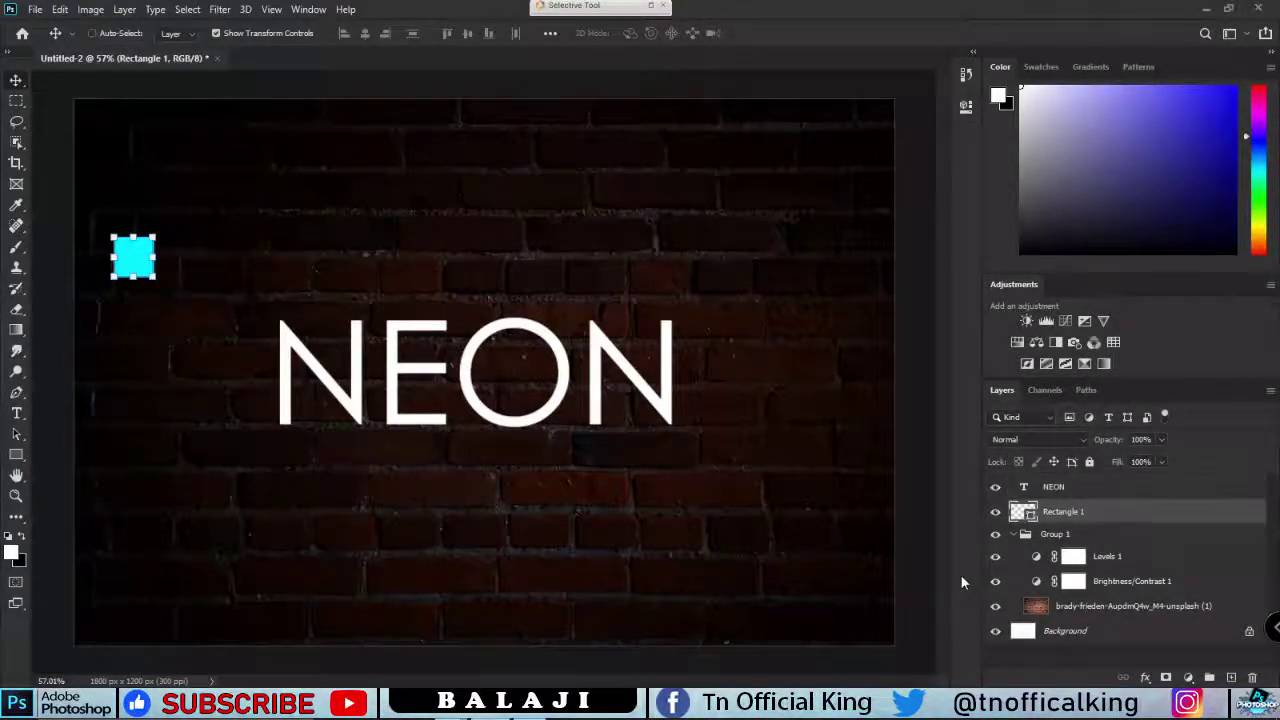
- Add an Outer Glow to the NEON text layer, using Screen blend mode and a cyan colour
{"action": "left_click", "coordinate": [1109, 489]}
{"action": "right_click", "coordinate": [1109, 489]}
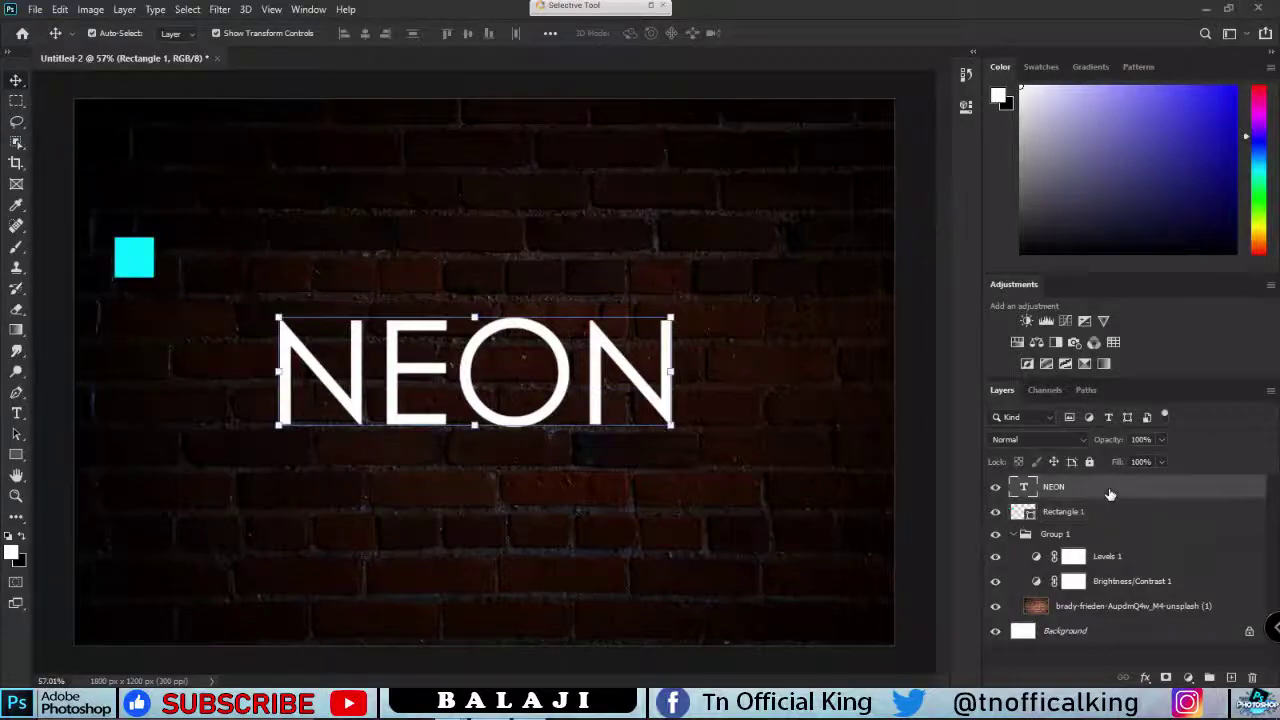
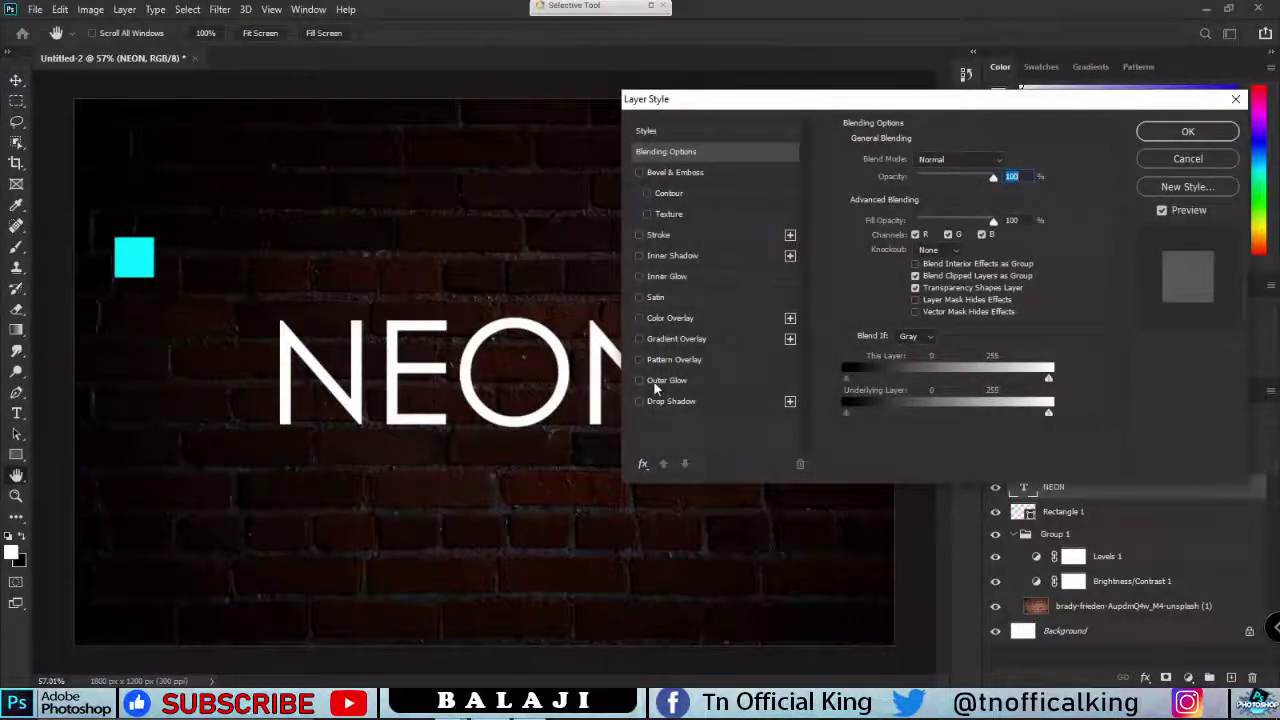
{"action": "left_click", "coordinate": [653, 380]}
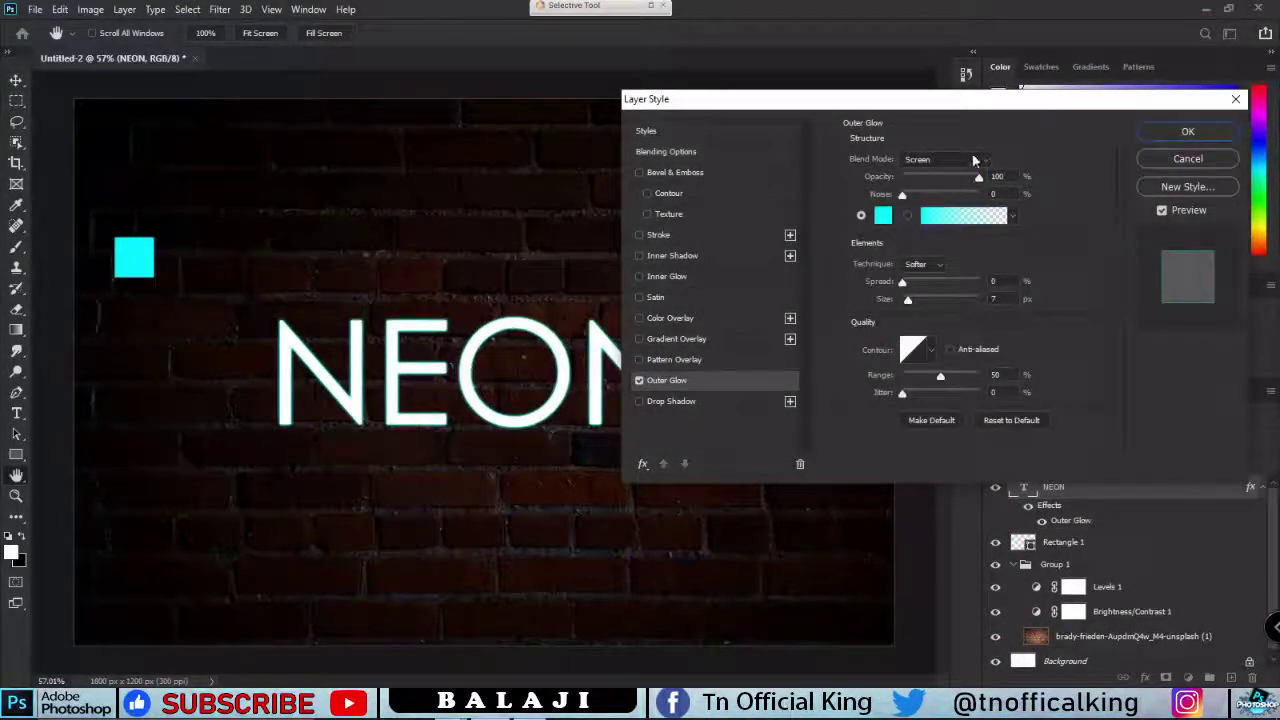
{"action": "left_click", "coordinate": [972, 160]}
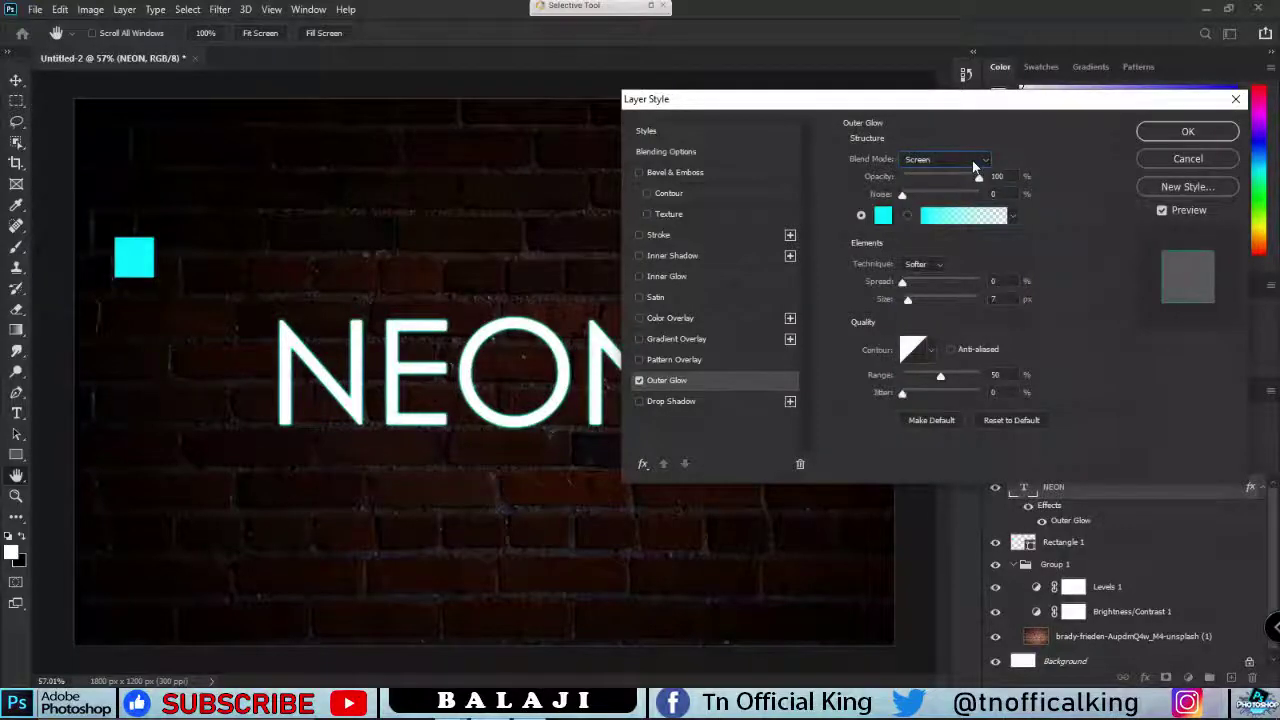
{"action": "left_click", "coordinate": [882, 215]}
{"action": "left_click", "coordinate": [816, 168]}
- Set the outer glow's spread to 9% and its size to 6 px, and apply the layer style
{"action": "key", "text": "Up"}
{"action": "key", "text": "Up"}
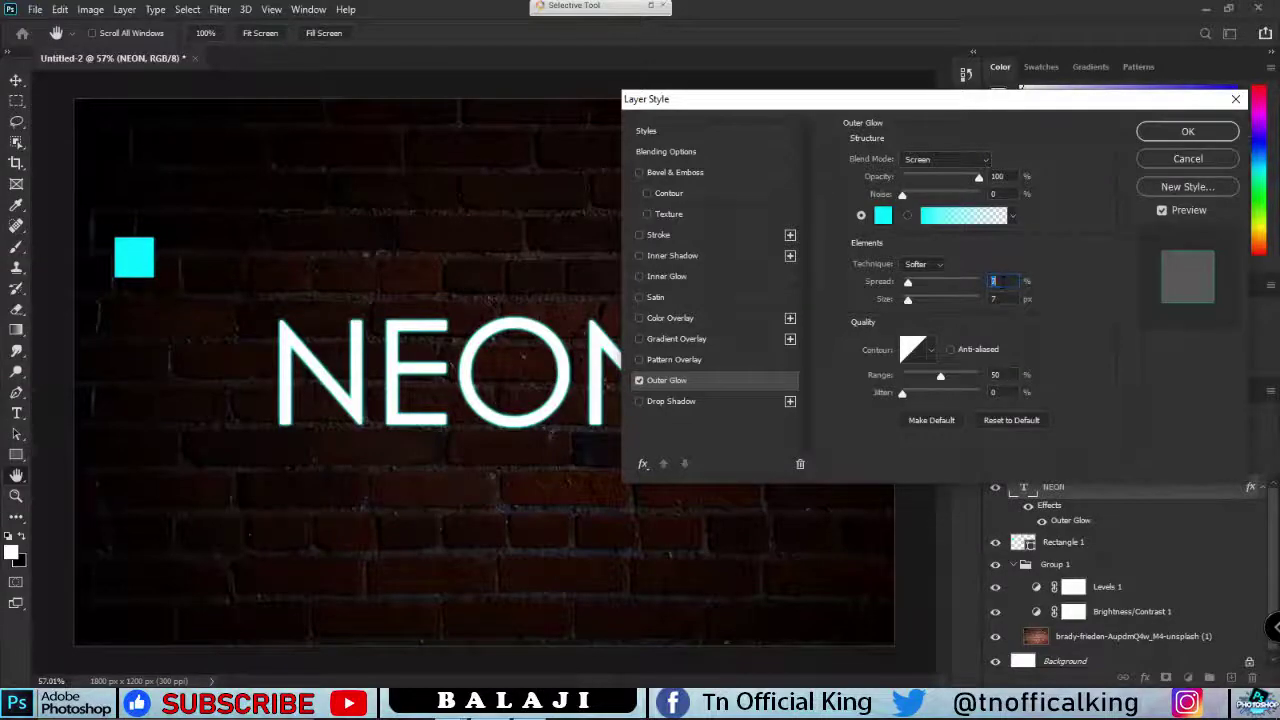
{"action": "key", "text": "Up"}
{"action": "key", "text": "Up"}
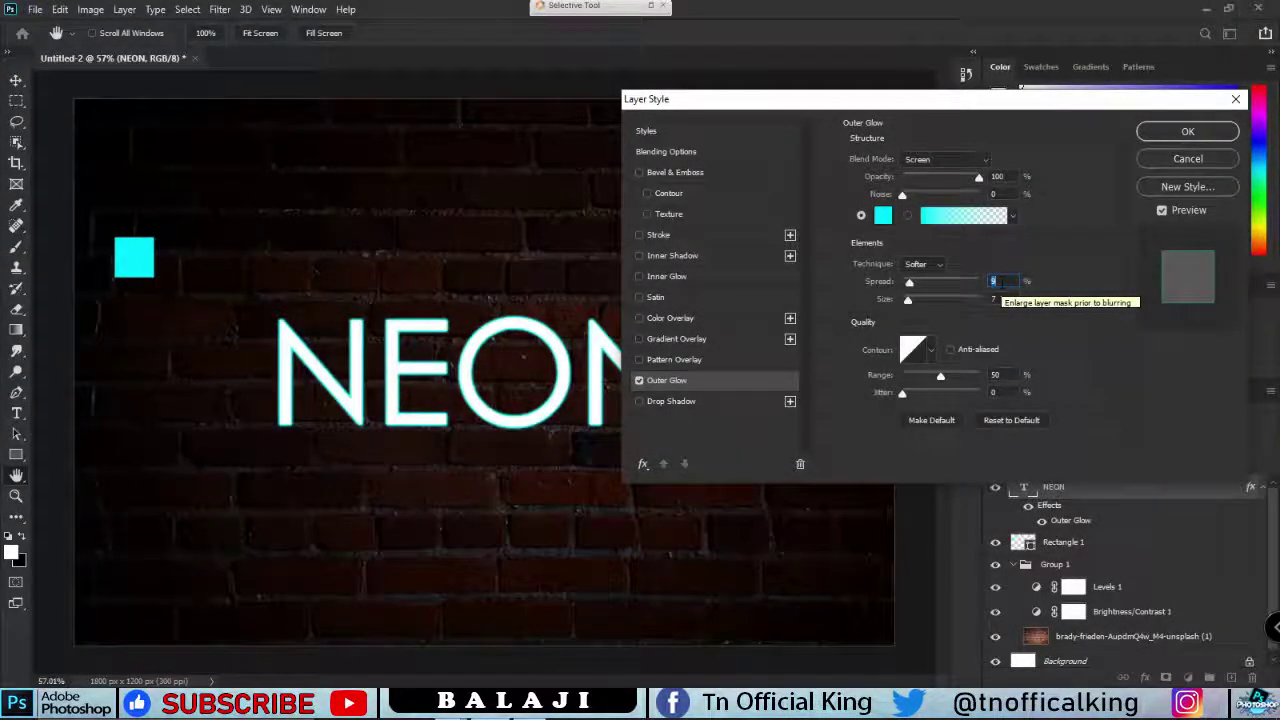
{"action": "left_click_drag", "start_coordinate": [908, 300], "coordinate": [908, 303]}
{"action": "left_click", "coordinate": [908, 302]}
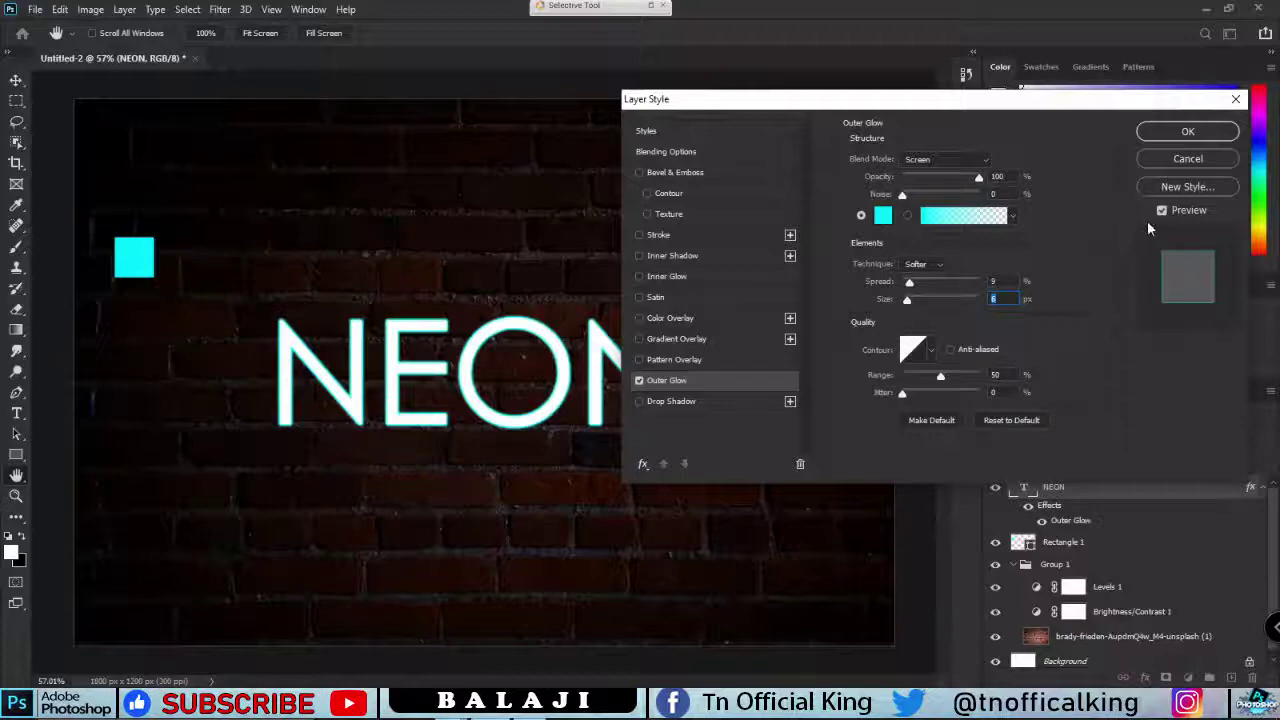
{"action": "left_click", "coordinate": [1181, 139]}
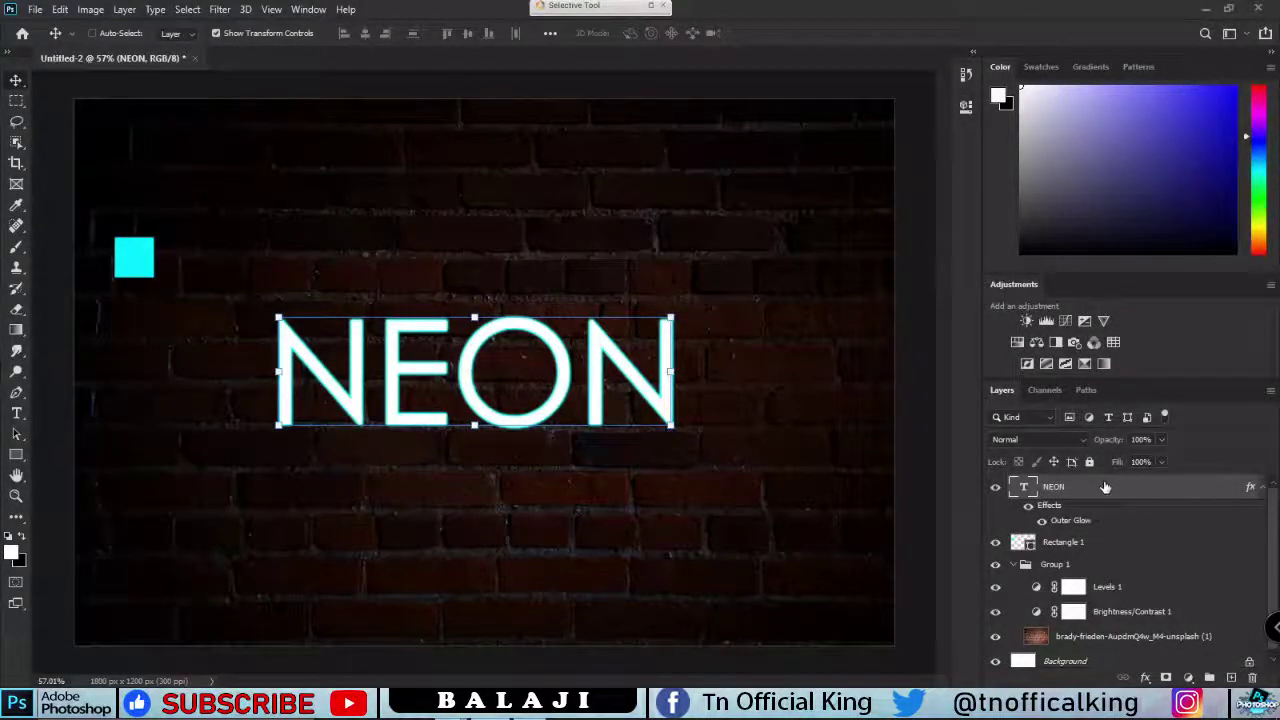
- Duplicate the NEON text layer and set the lower NEON layer's outer glow to 85% opacity and 27 px size
{"action": "key", "text": "ctrl+j"}
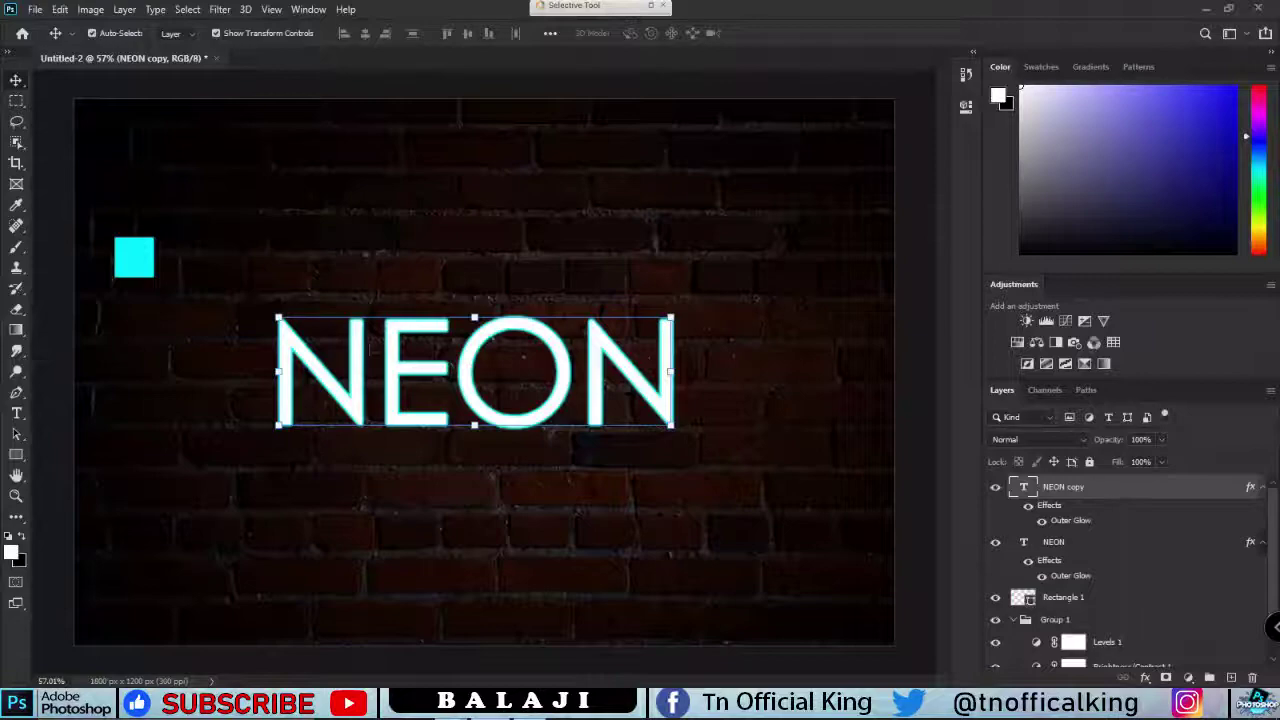
{"action": "left_click", "coordinate": [1131, 546]}
{"action": "double_click", "coordinate": [1133, 547]}
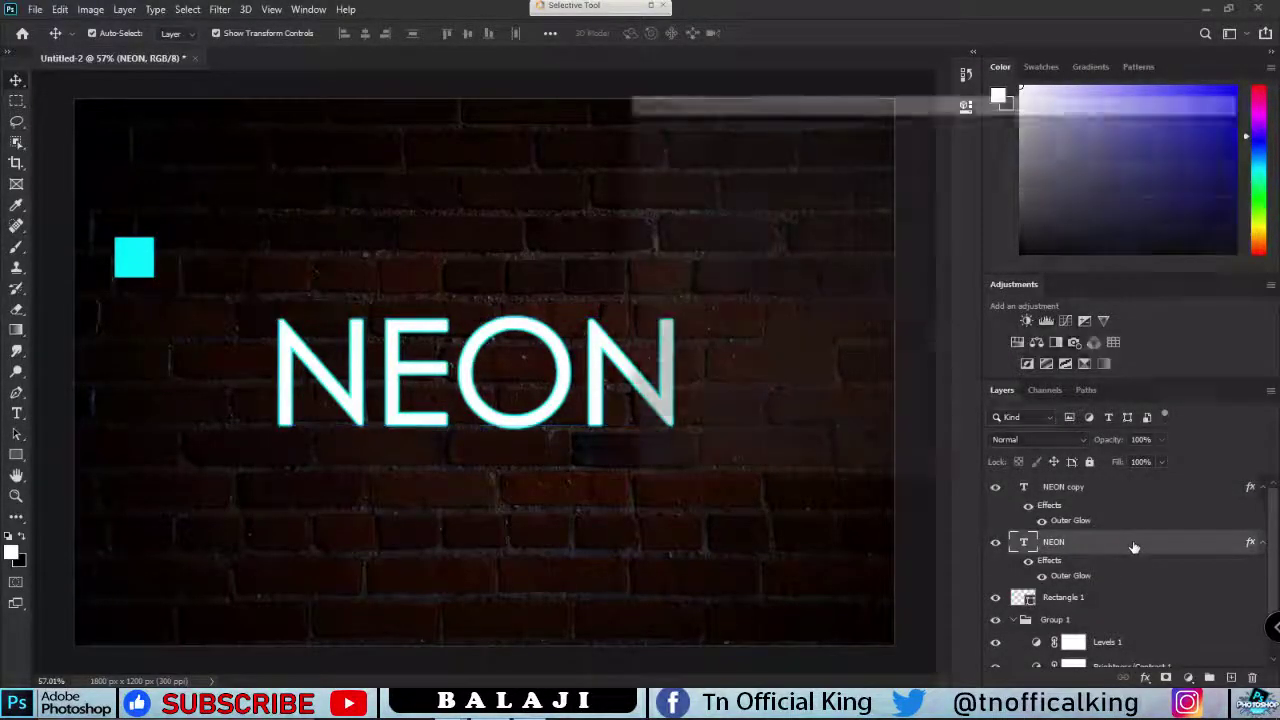
{"action": "left_click", "coordinate": [718, 381]}
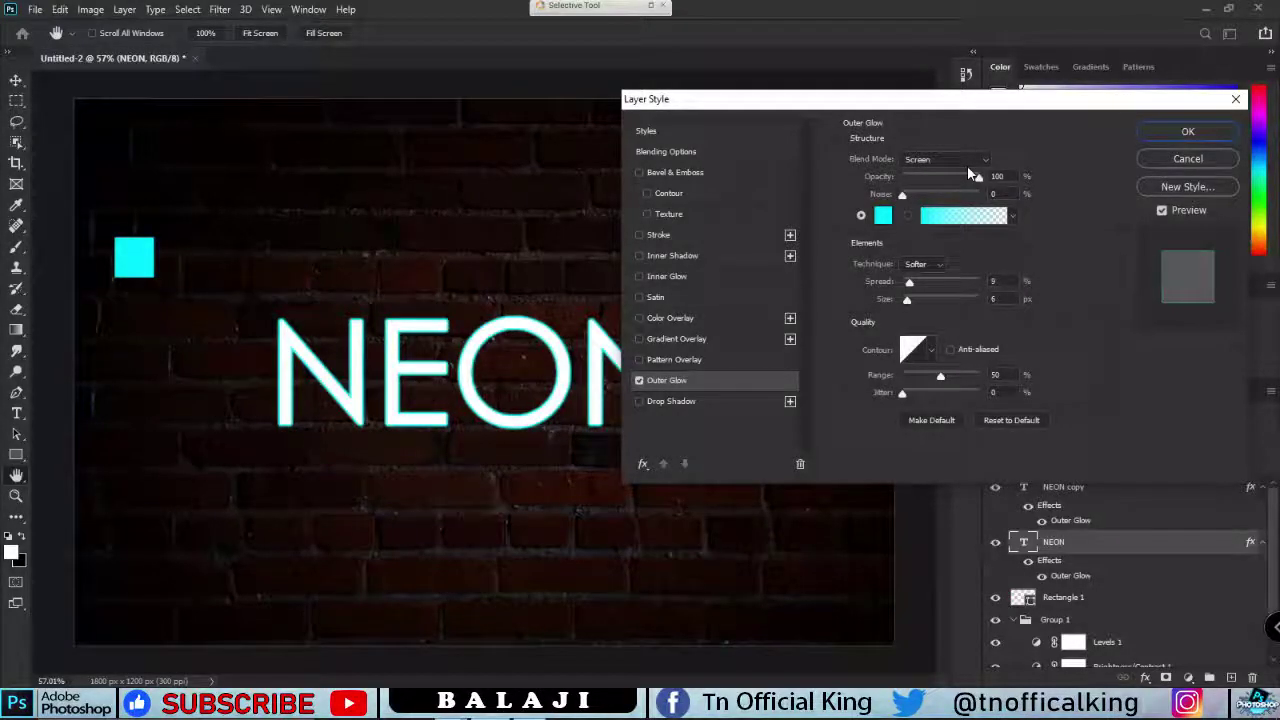
{"action": "left_click_drag", "start_coordinate": [977, 177], "coordinate": [968, 178]}
{"action": "type", "text": "85"}
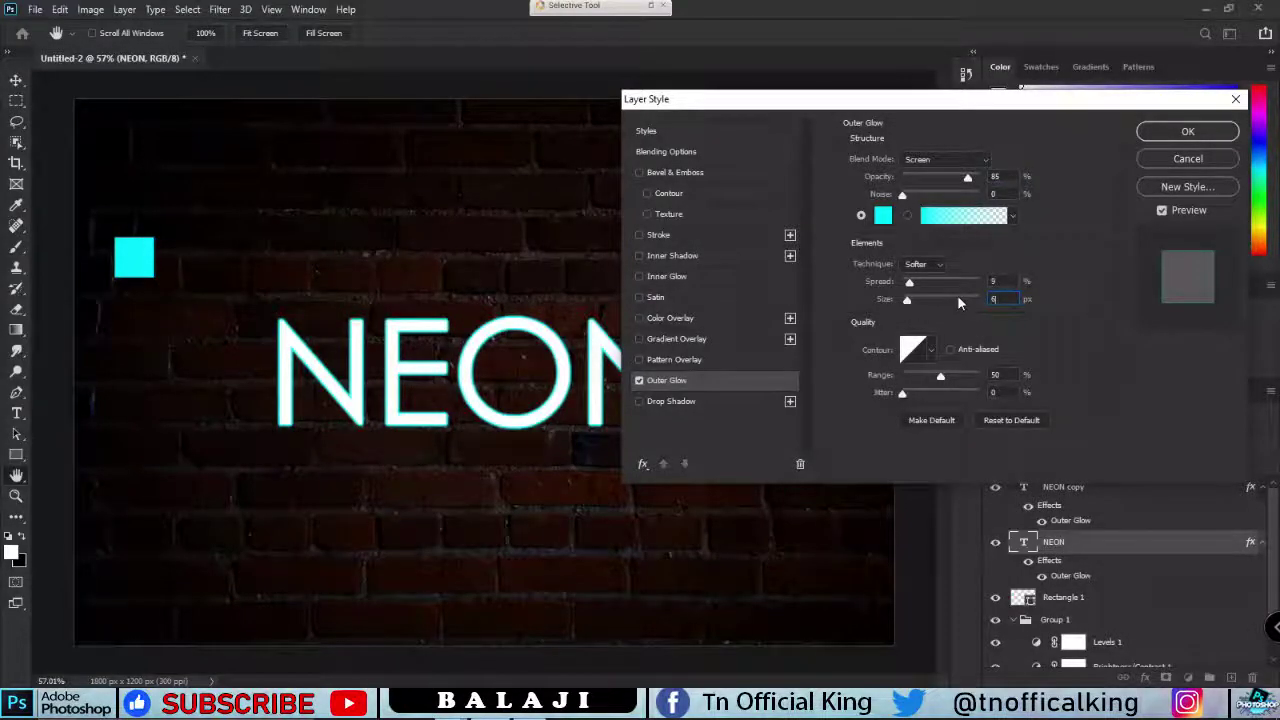
{"action": "type", "text": "27"}
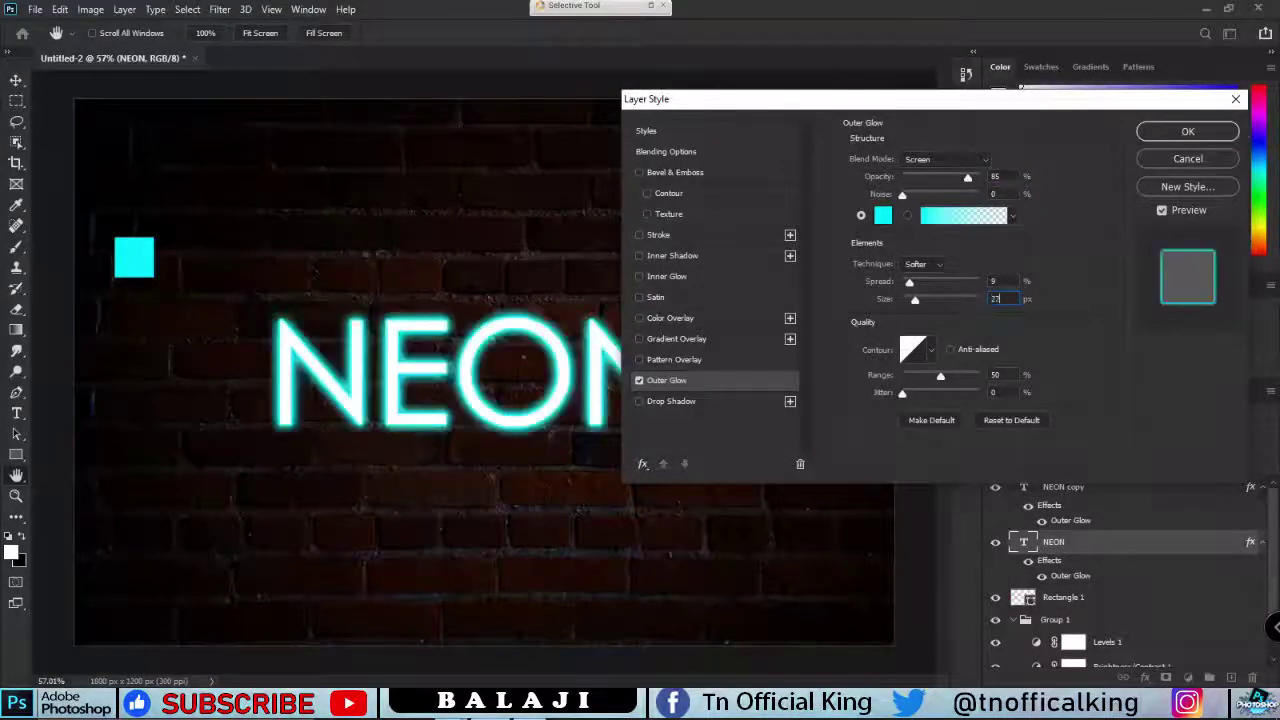
{"action": "left_click", "coordinate": [1190, 131]}
{"action": "key", "text": "v"}
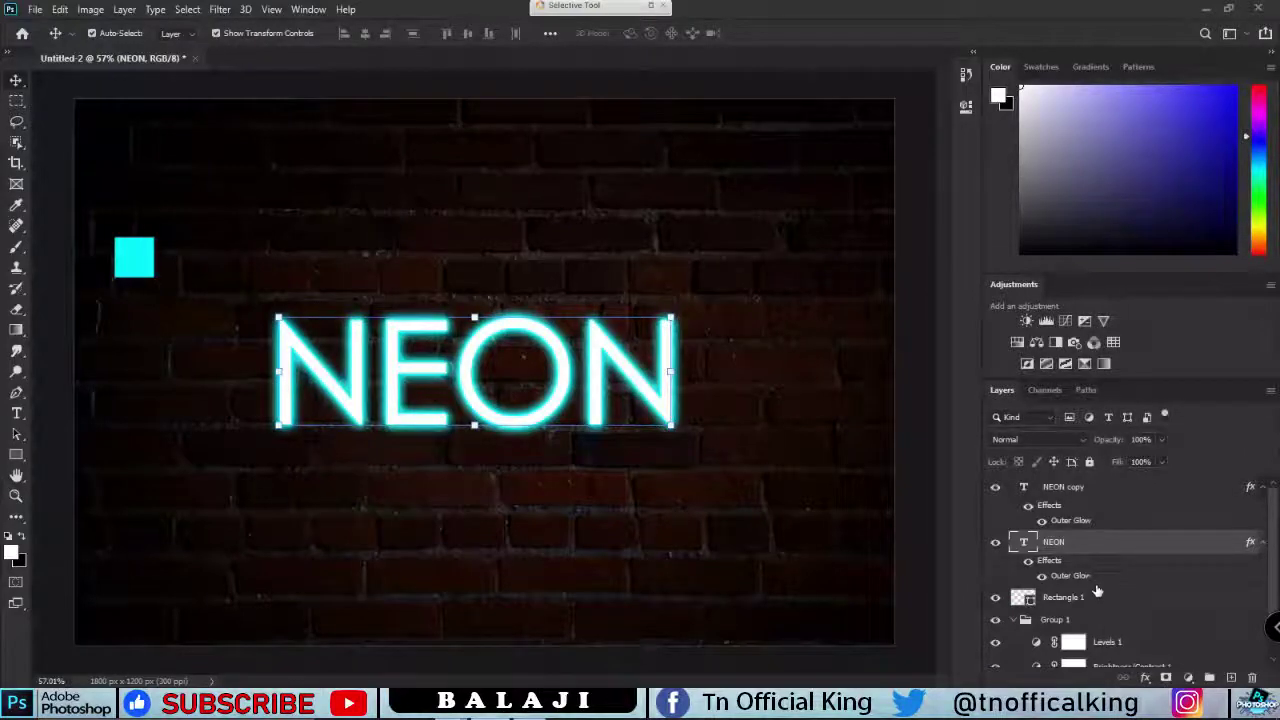
- Duplicate the lower NEON layer again and resize the panels to make the layer list taller and the side column narrower
{"action": "left_click_drag", "start_coordinate": [1131, 548], "coordinate": [1231, 677]}
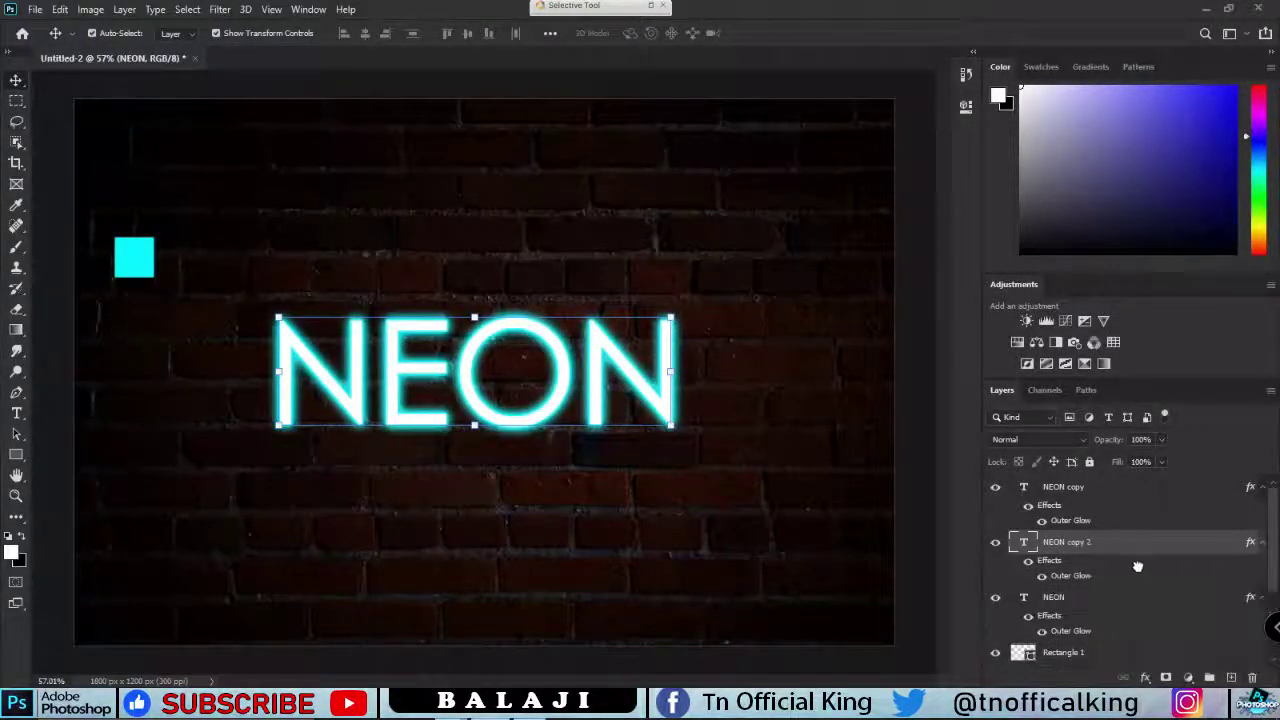
{"action": "left_click", "coordinate": [1044, 390]}
{"action": "left_click", "coordinate": [1005, 390]}
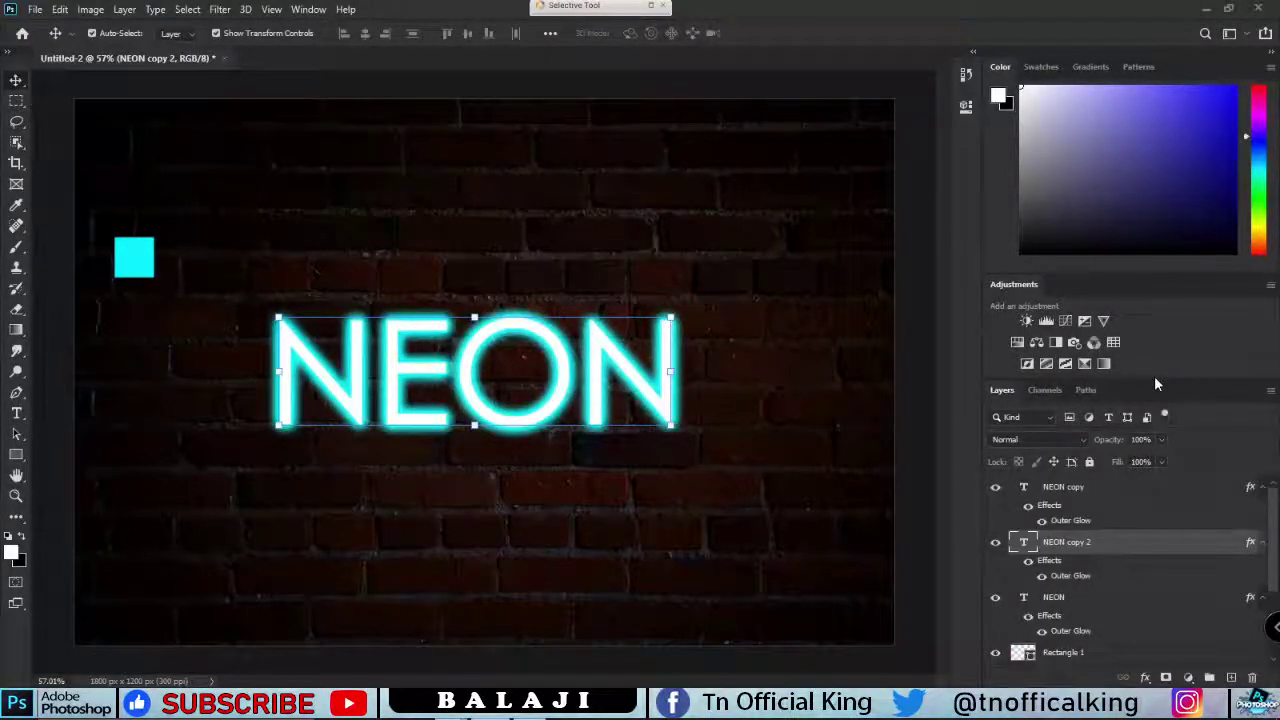
{"action": "left_click_drag", "start_coordinate": [1154, 379], "coordinate": [1164, 283]}
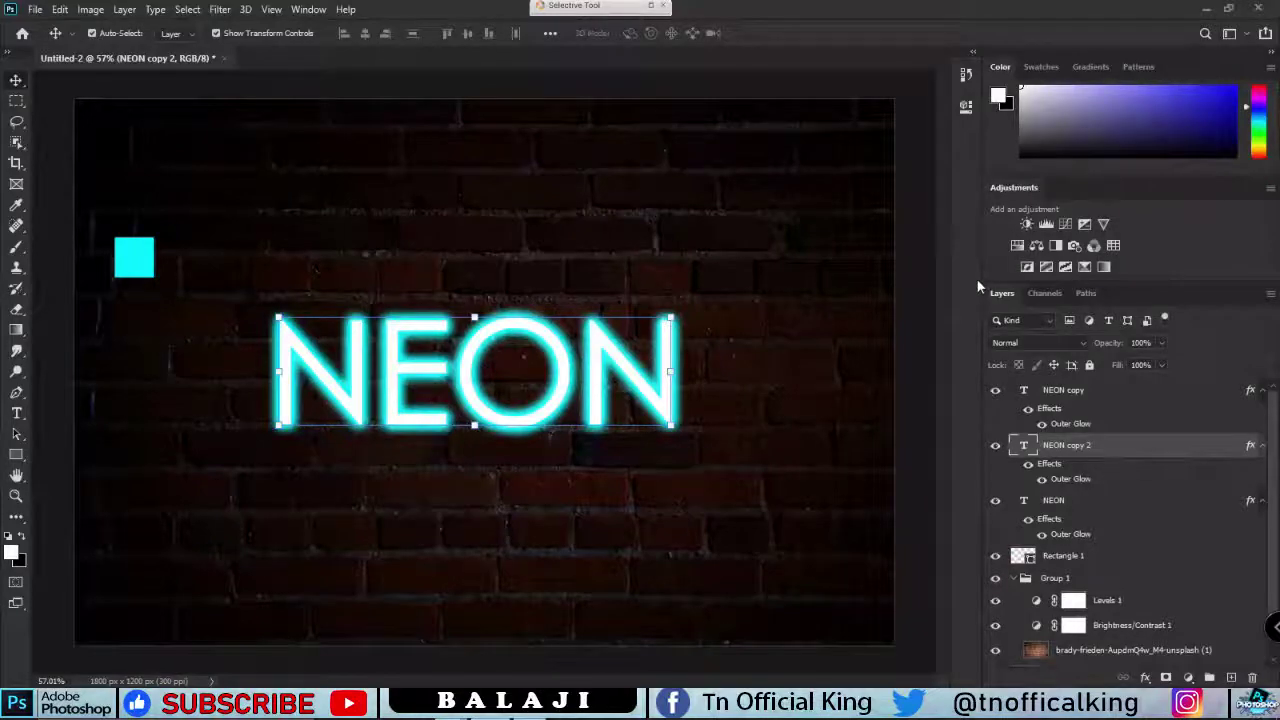
{"action": "left_click_drag", "start_coordinate": [978, 287], "coordinate": [1058, 275]}
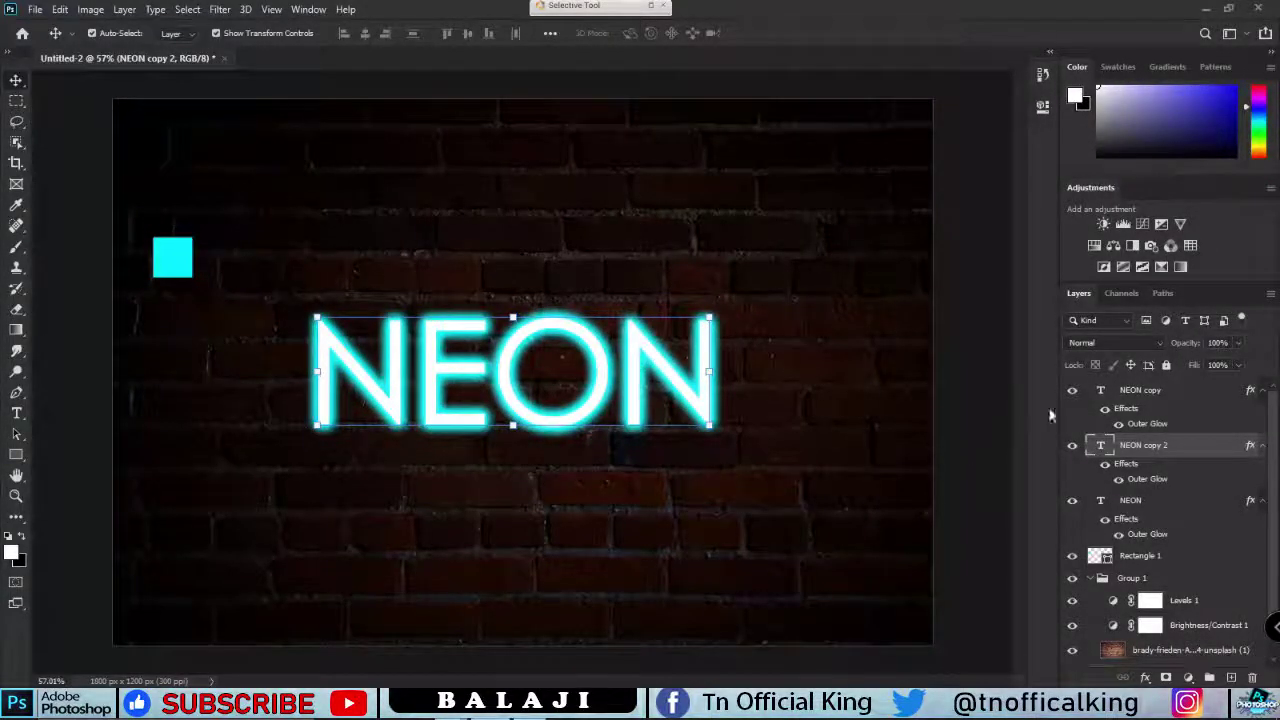
- Set the outer glow of the lowest NEON text layer to 65% opacity and 95 px size
{"action": "left_click", "coordinate": [1150, 503]}
{"action": "left_click", "coordinate": [1138, 457]}
{"action": "left_click", "coordinate": [1138, 503]}
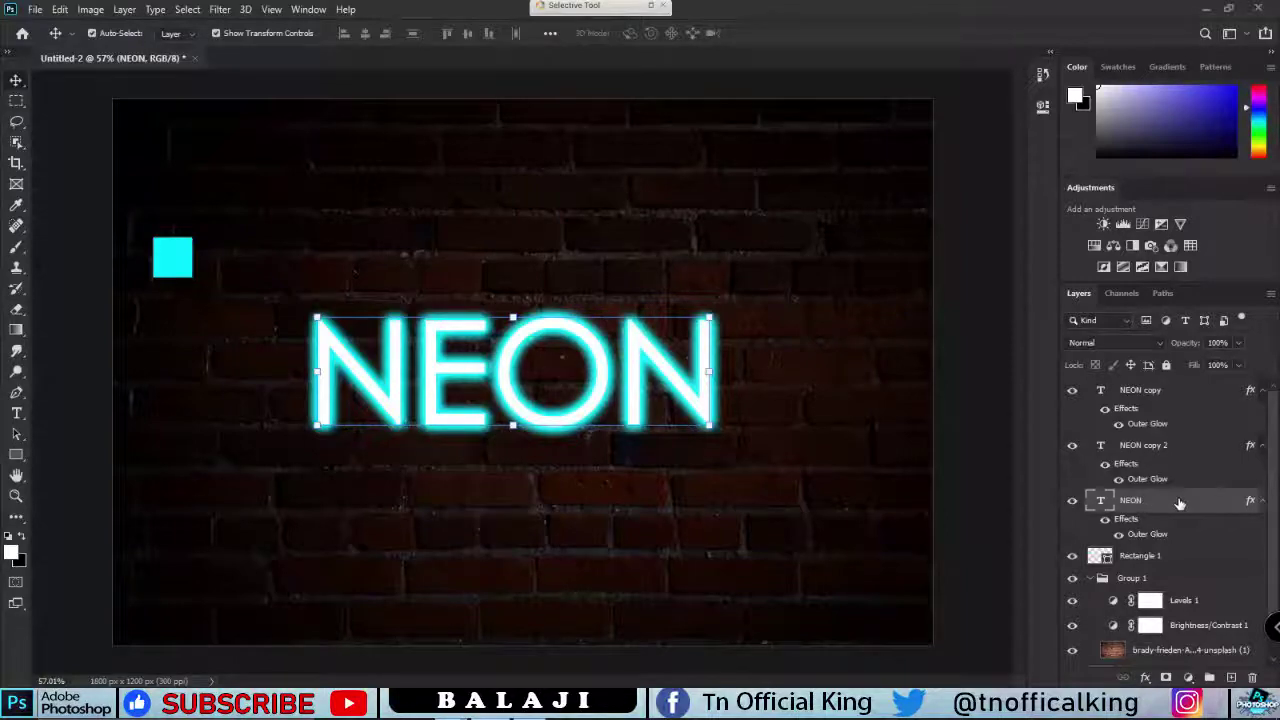
{"action": "double_click", "coordinate": [1180, 503]}
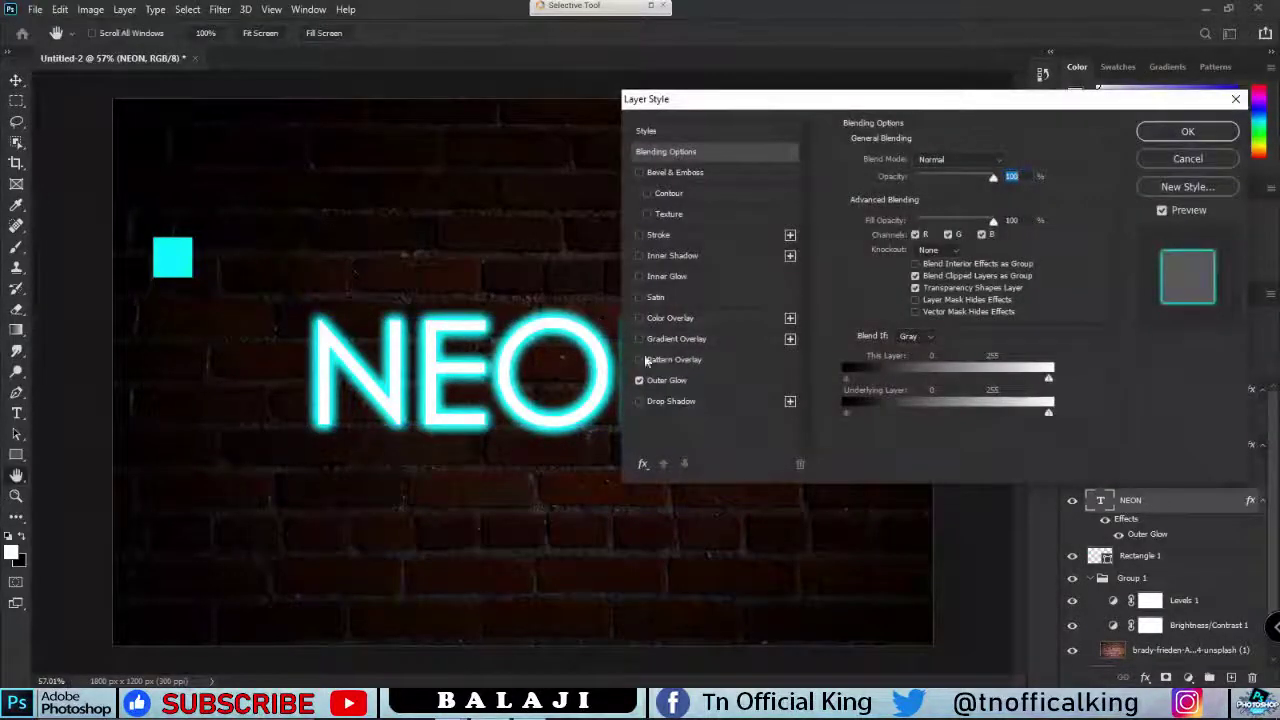
{"action": "left_click", "coordinate": [718, 382]}
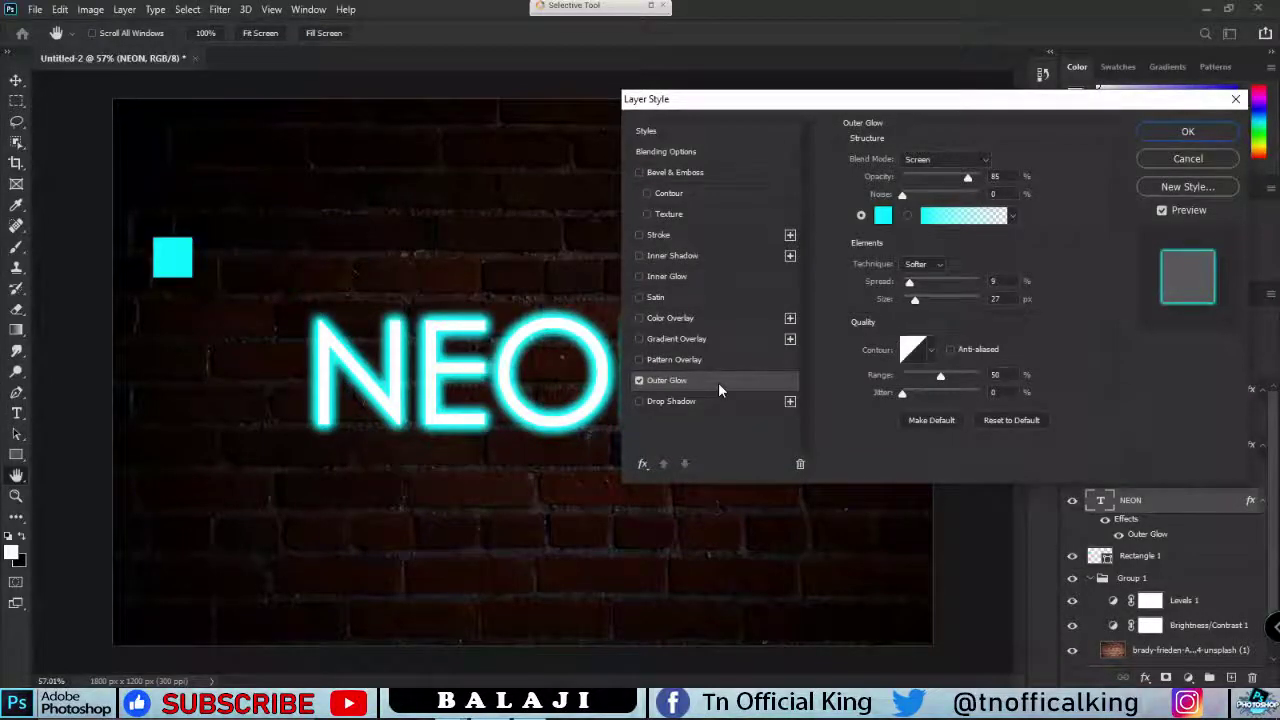
{"action": "double_click", "coordinate": [995, 176]}
{"action": "type", "text": "65"}
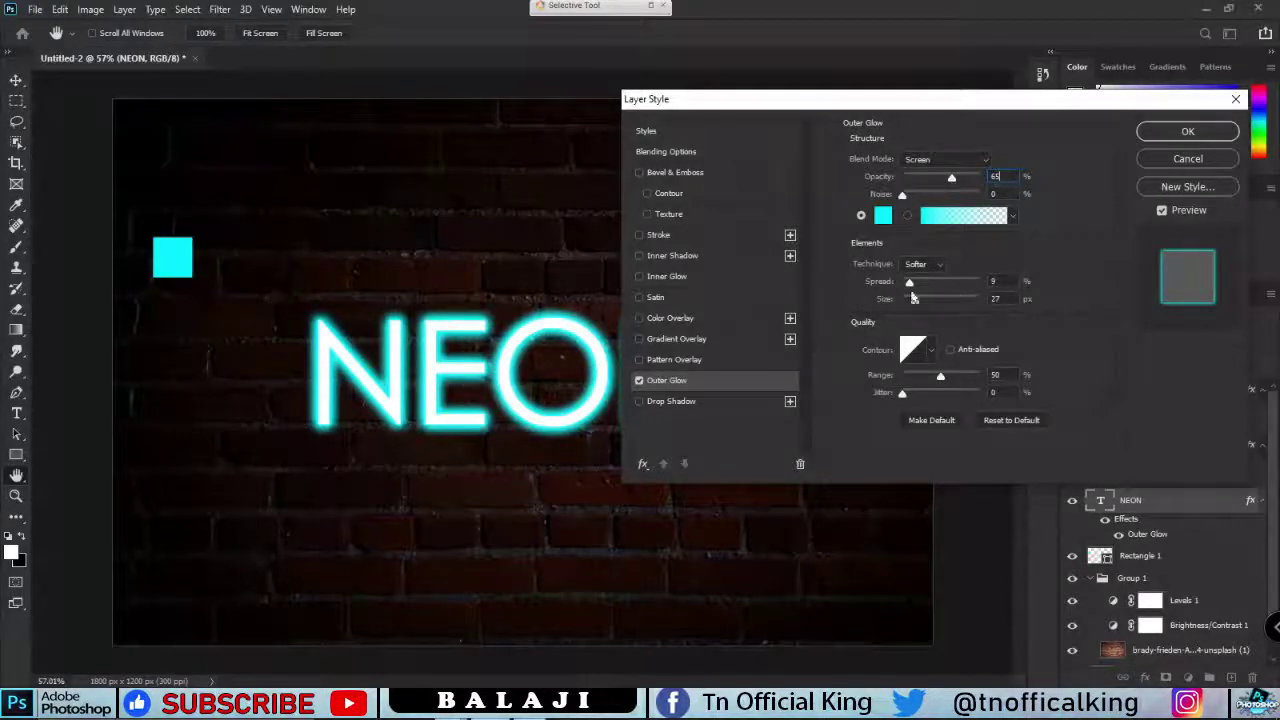
{"action": "left_click", "coordinate": [995, 298]}
{"action": "type", "text": "95"}
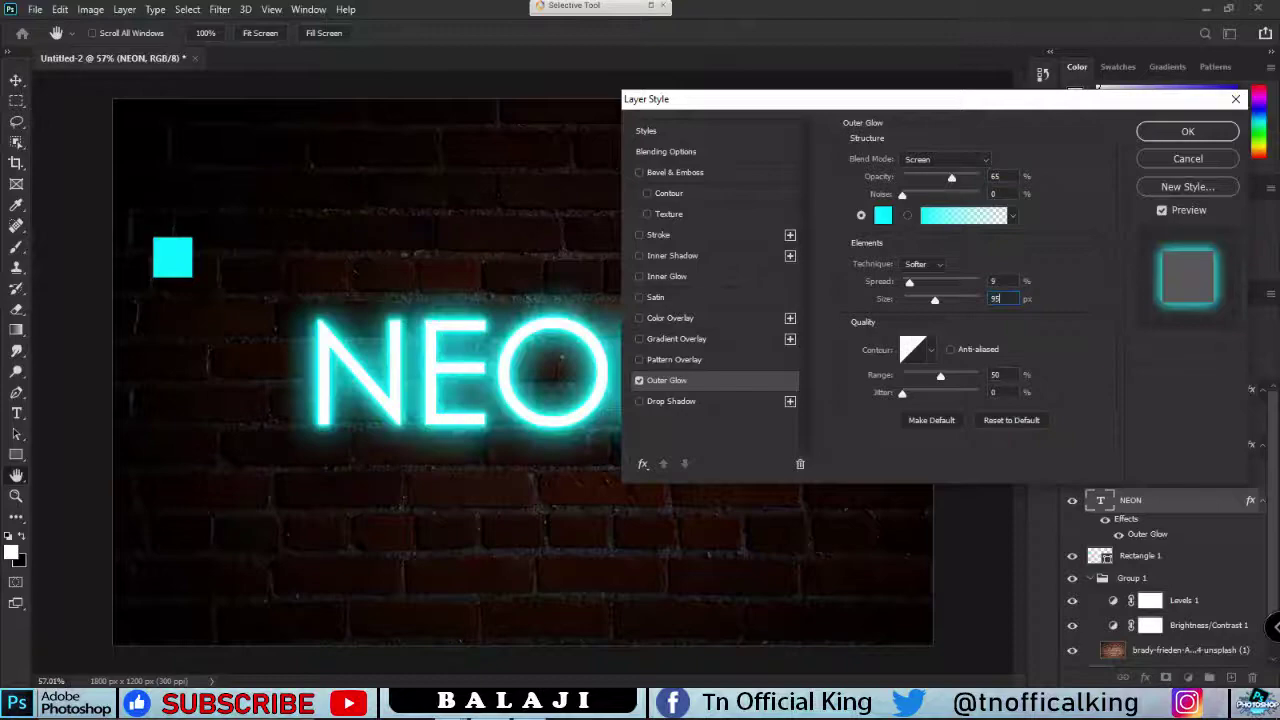
{"action": "left_click", "coordinate": [1197, 137]}
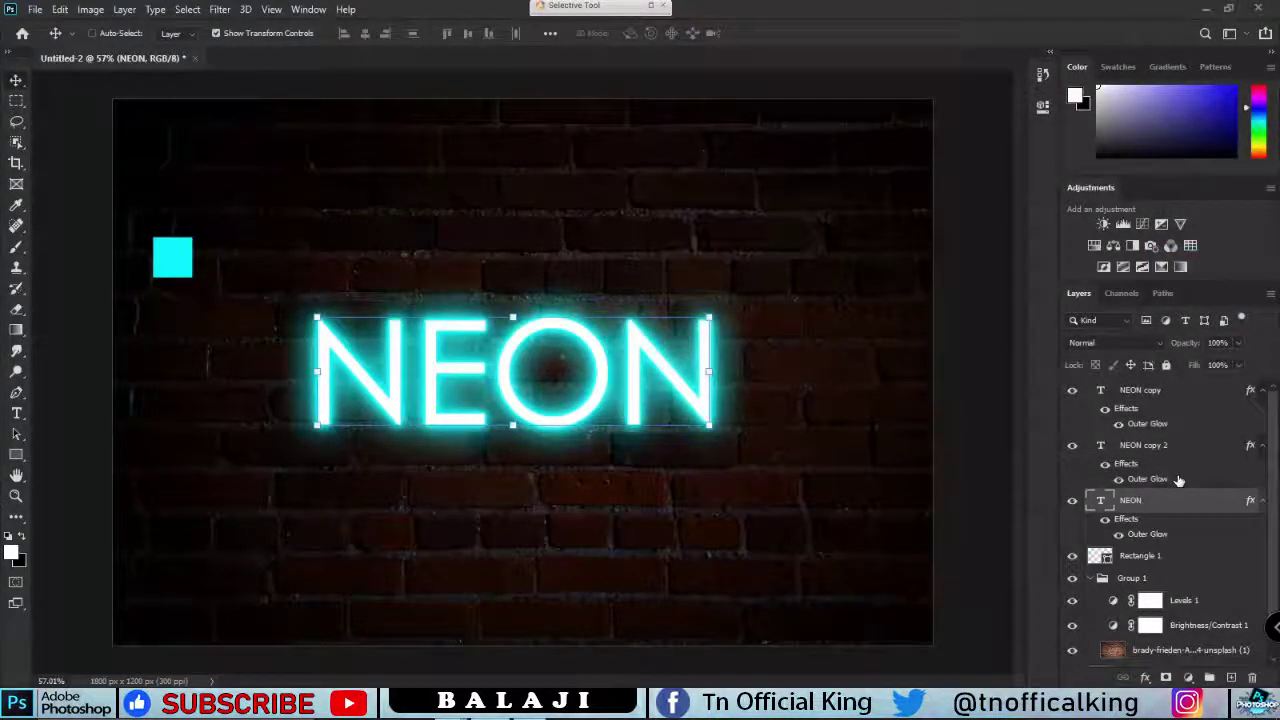
- Duplicate the lowest NEON text layer and set the outer glow opacity of the original beneath it to 22%
{"action": "key", "text": "ctrl+j"}
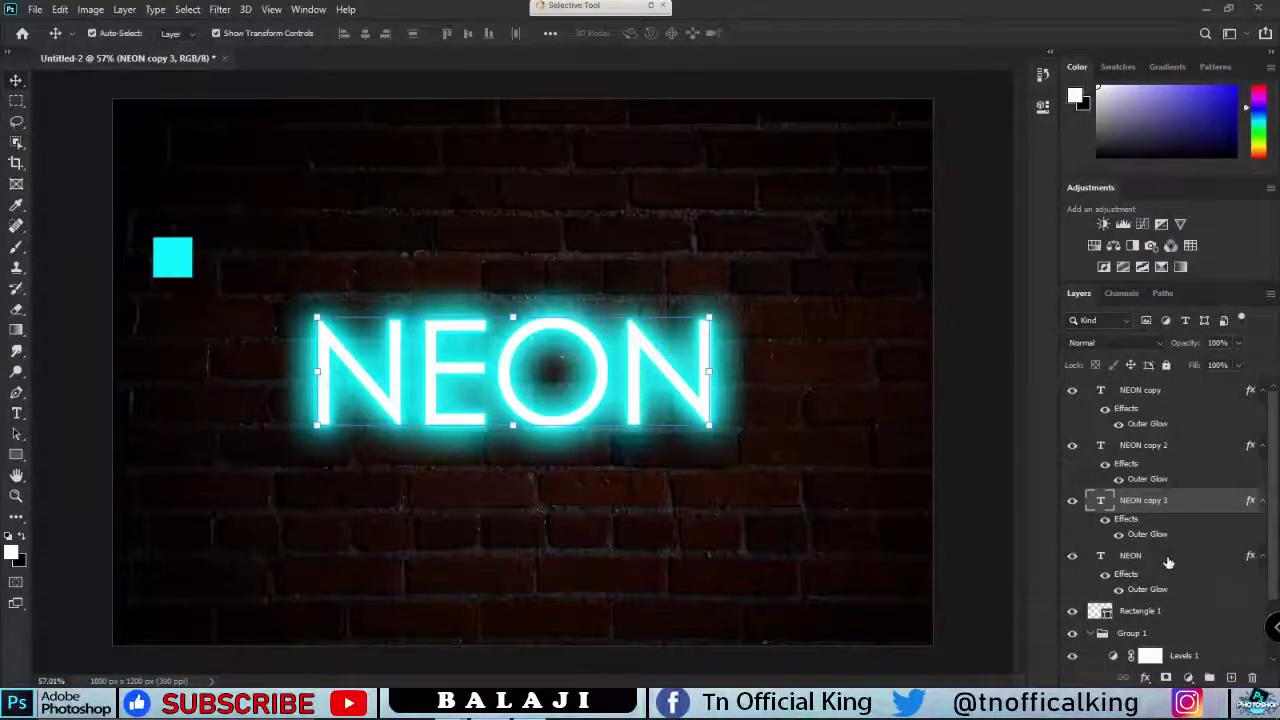
{"action": "left_click", "coordinate": [1168, 558]}
{"action": "double_click", "coordinate": [1168, 560]}
{"action": "left_click", "coordinate": [668, 380]}
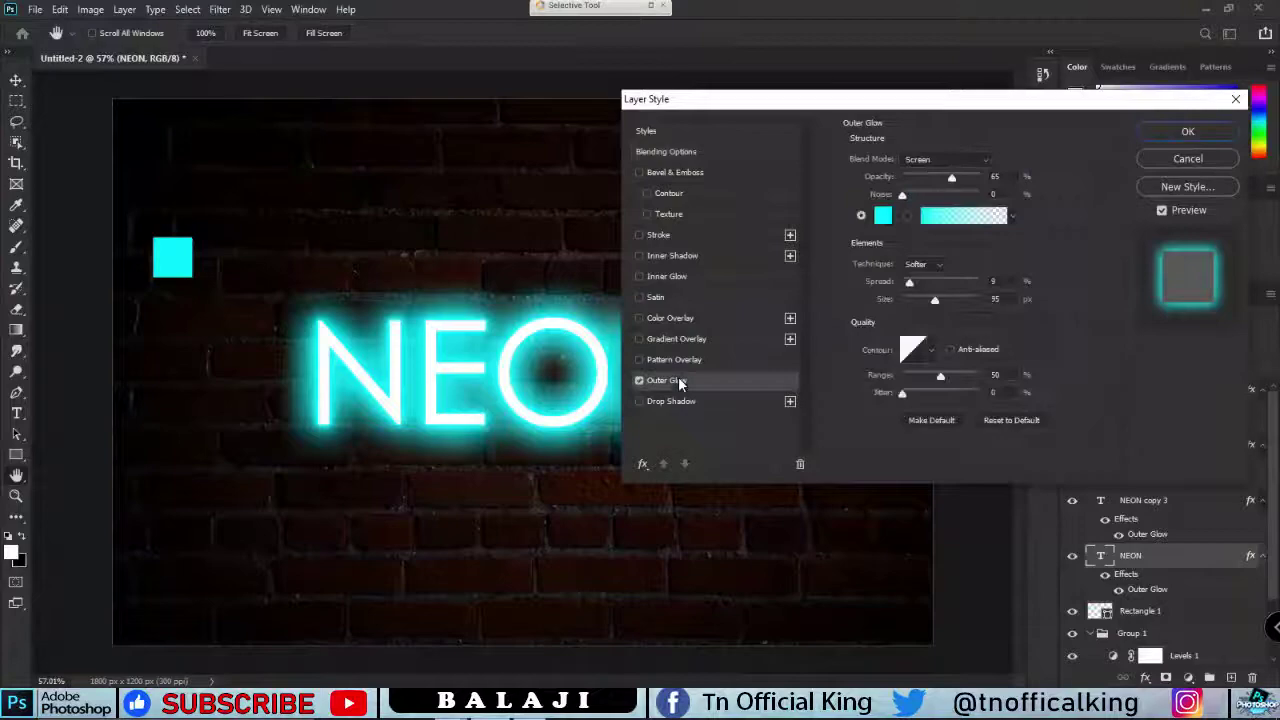
{"action": "left_click", "coordinate": [995, 176]}
{"action": "type", "text": "22"}
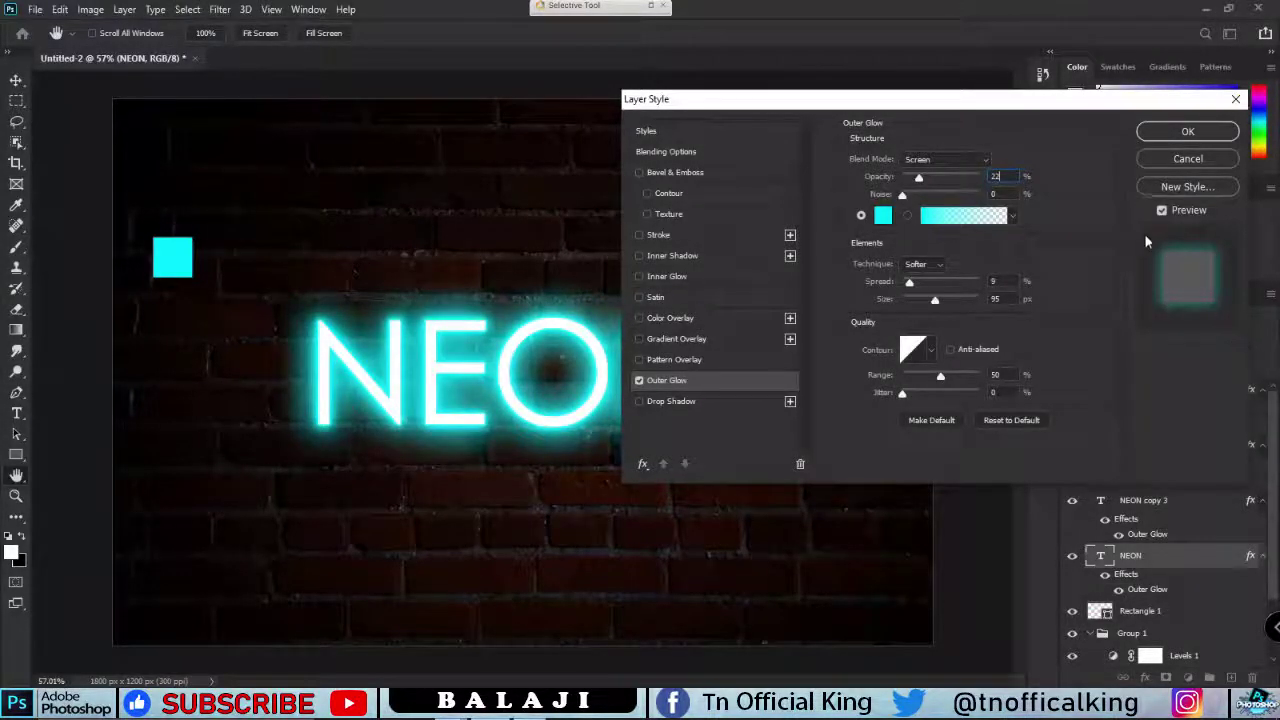
- Set the lowest NEON layer's outer glow size to 164 px and apply the layer style
{"action": "type", "text": "18"}
{"action": "type", "text": "5"}
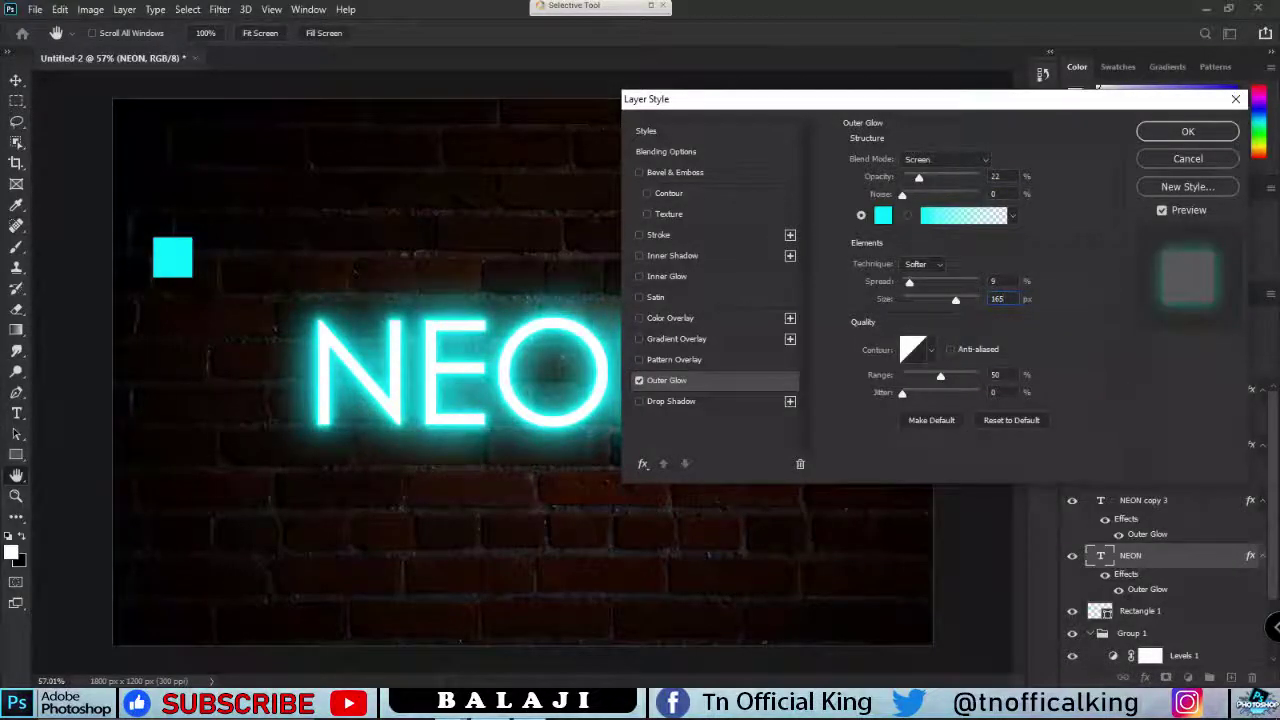
{"action": "left_click_drag", "start_coordinate": [964, 302], "coordinate": [979, 300]}
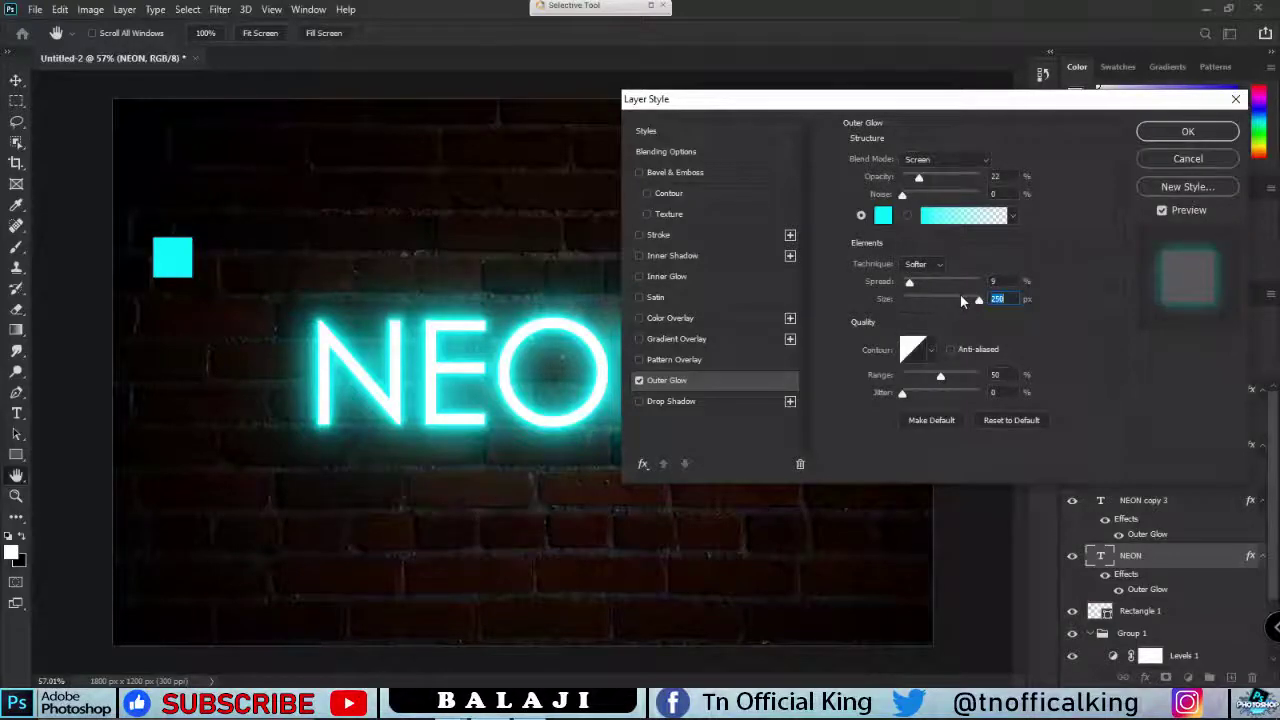
{"action": "type", "text": "160"}
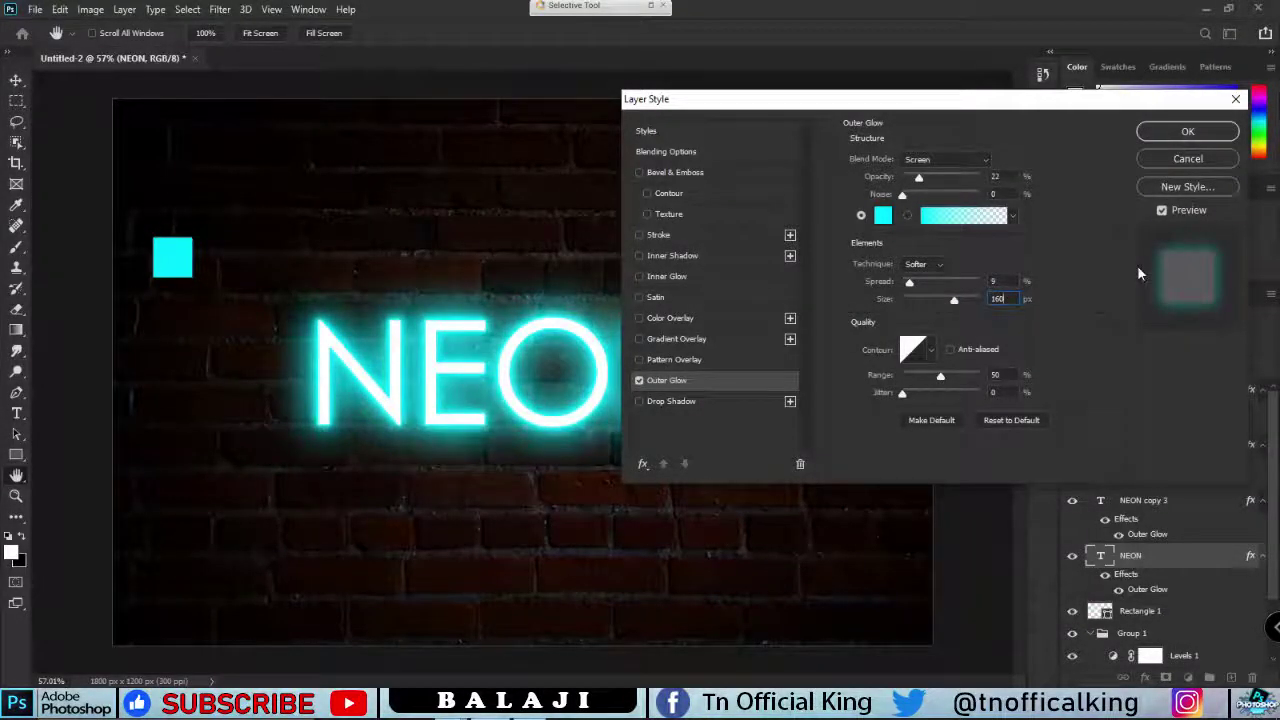
{"action": "key", "text": "BackSpace"}
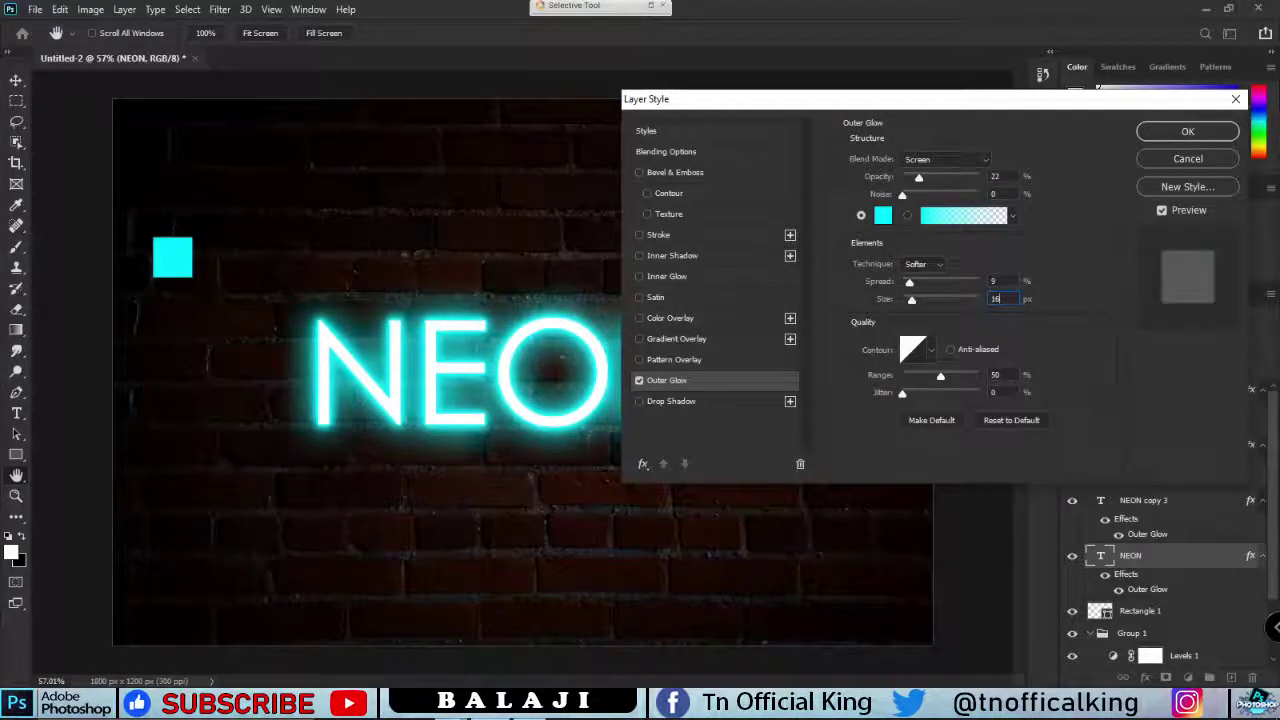
{"action": "type", "text": "4"}
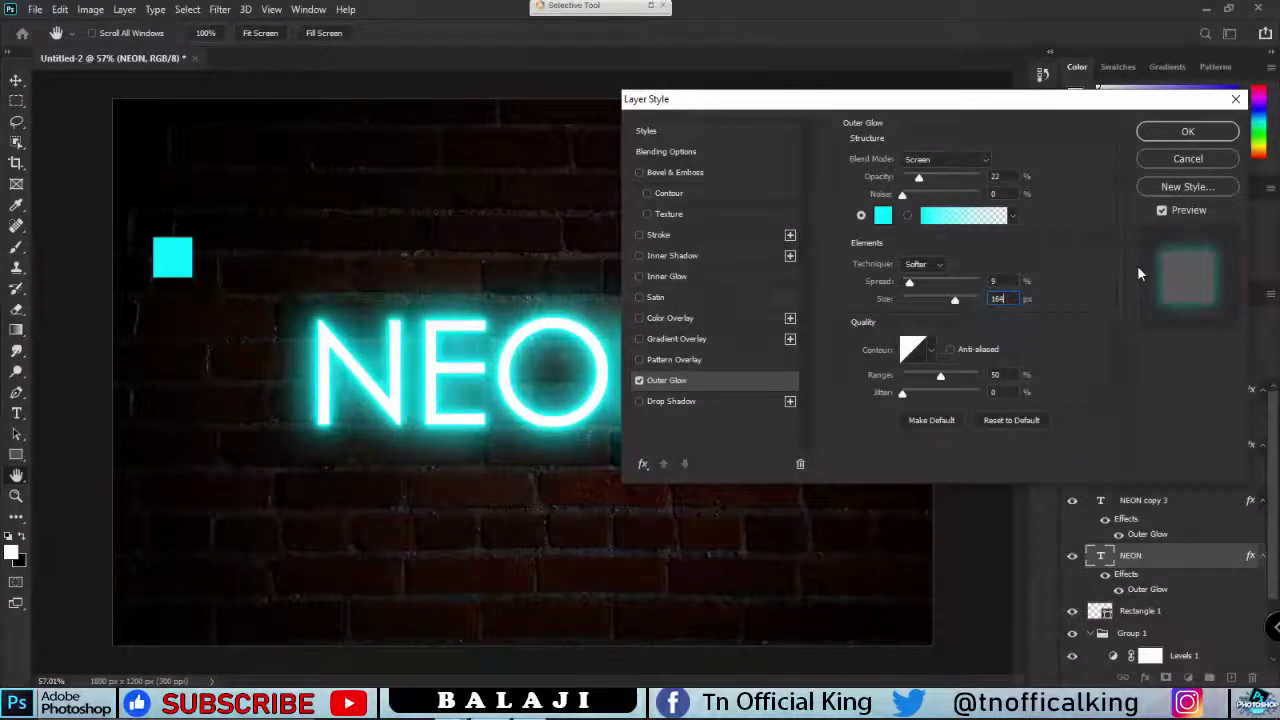
{"action": "left_click", "coordinate": [1188, 132]}
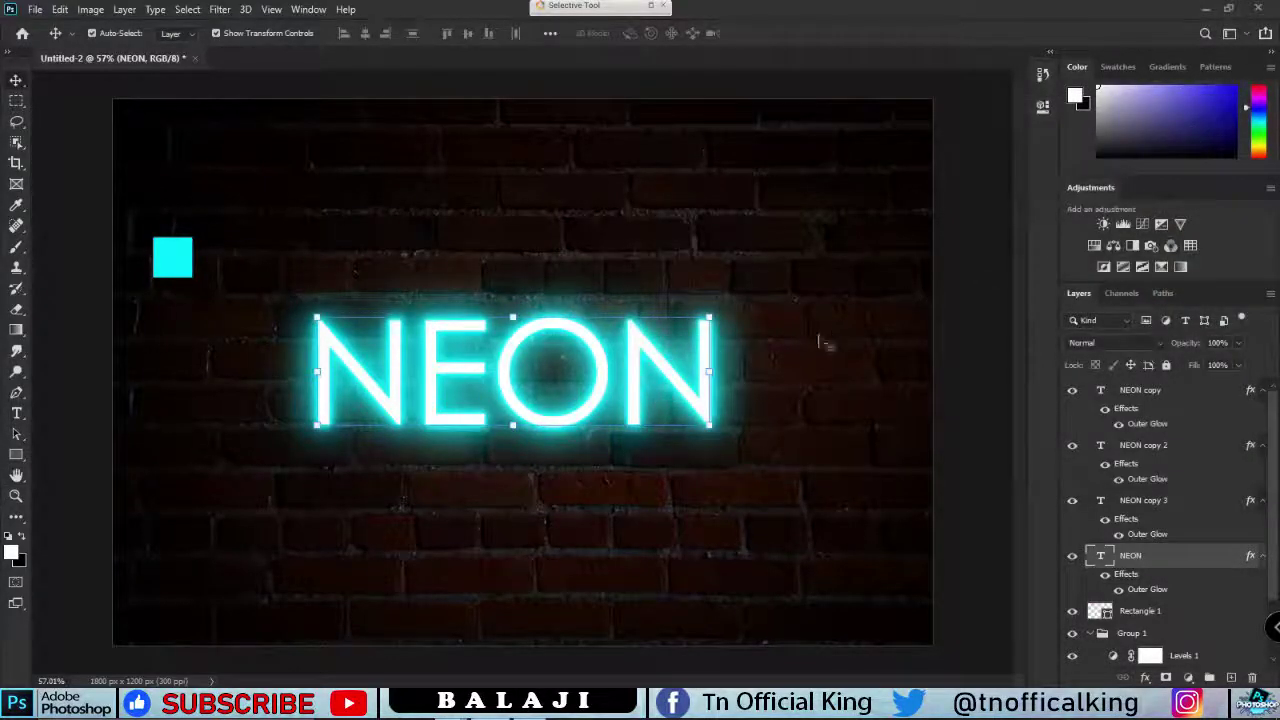
- Group all four NEON text layers together into a new group
{"action": "left_click", "coordinate": [745, 390]}
{"action": "scroll", "coordinate": [670, 340], "scroll_direction": "up", "scroll_amount": 5}
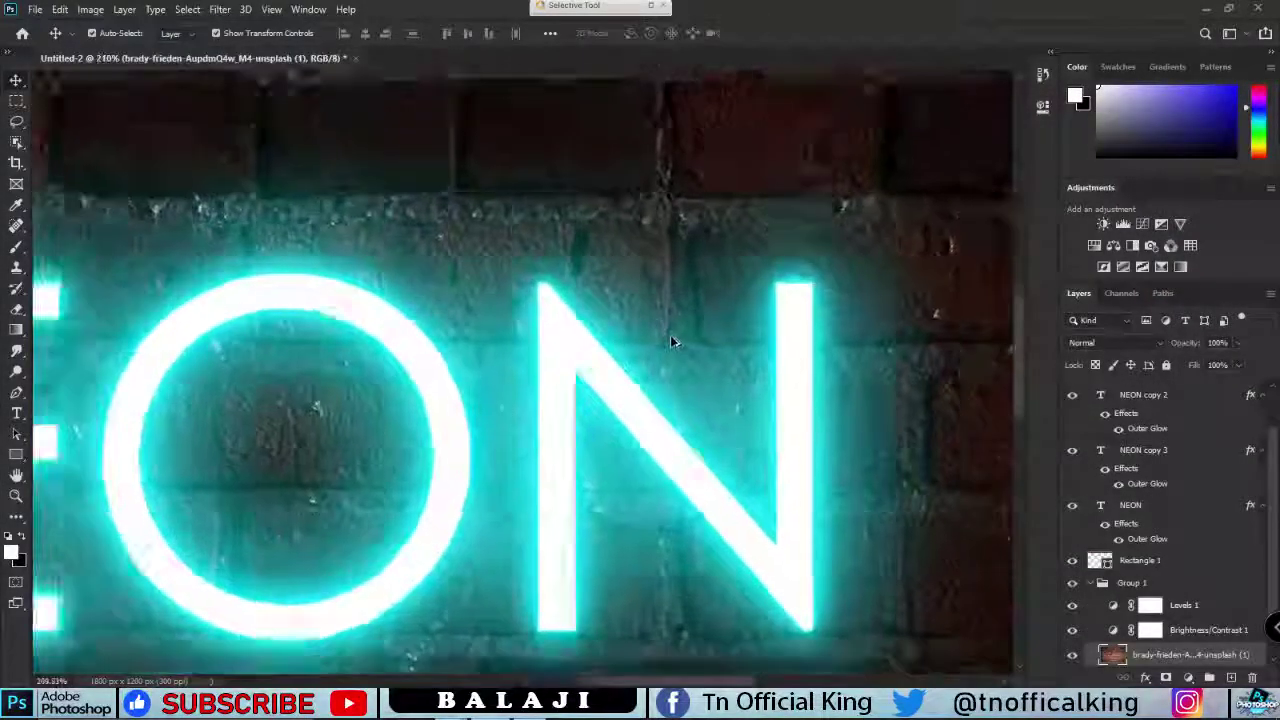
{"action": "scroll", "coordinate": [668, 354], "scroll_direction": "down", "scroll_amount": 6}
{"action": "scroll", "coordinate": [580, 385], "scroll_direction": "up", "scroll_amount": 4}
{"action": "scroll", "coordinate": [603, 390], "scroll_direction": "down", "scroll_amount": 2}
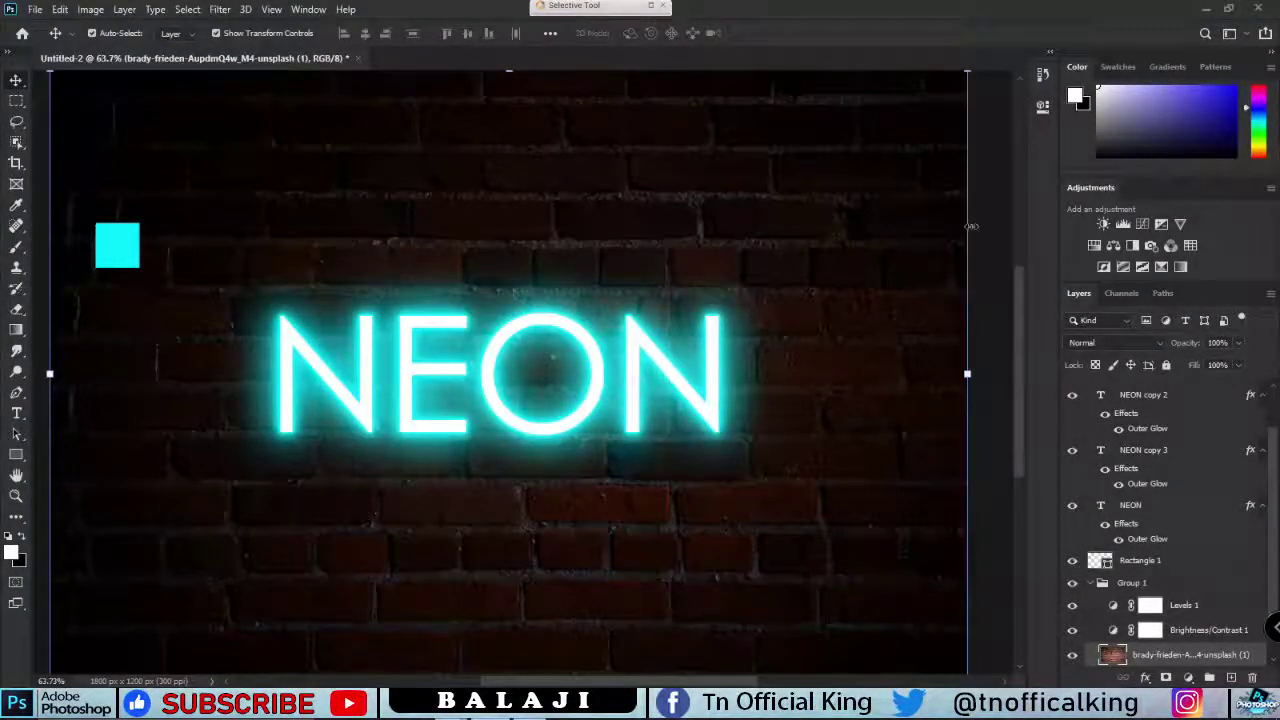
{"action": "scroll", "coordinate": [1195, 400], "scroll_direction": "up", "scroll_amount": 2}
{"action": "left_click", "coordinate": [1195, 400]}
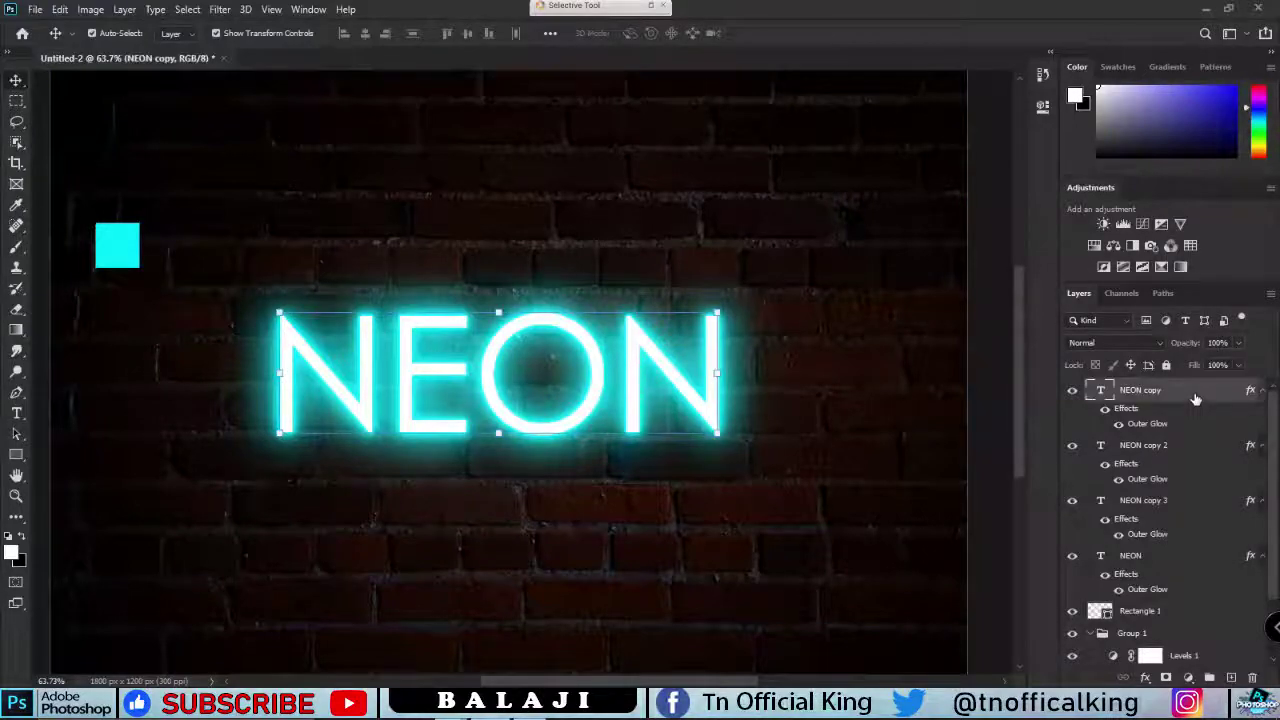
{"action": "left_click", "coordinate": [1160, 556], "text": "shift"}
{"action": "left_click_drag", "start_coordinate": [1188, 469], "coordinate": [1207, 678]}
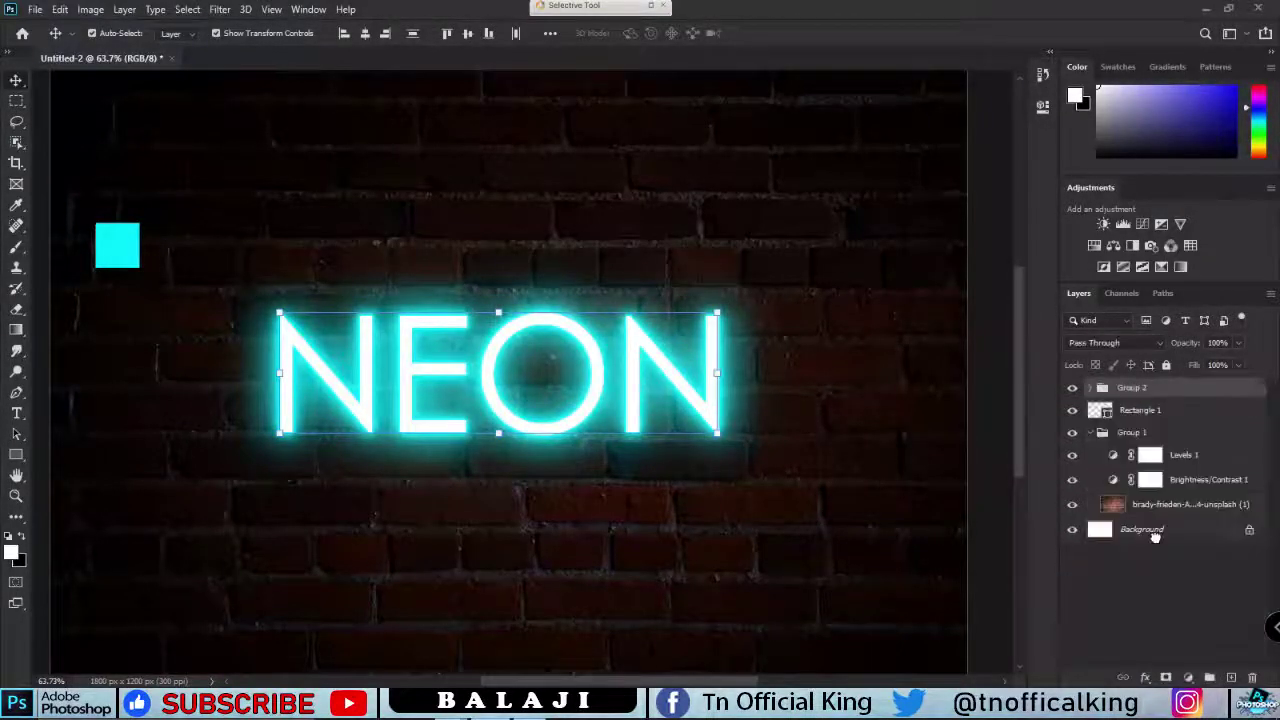
- Expand the NEON text group and duplicate its topmost text layer, NEON copy
{"action": "scroll", "coordinate": [677, 457], "scroll_direction": "down", "scroll_amount": 3}
{"action": "scroll", "coordinate": [677, 457], "scroll_direction": "up", "scroll_amount": 4}
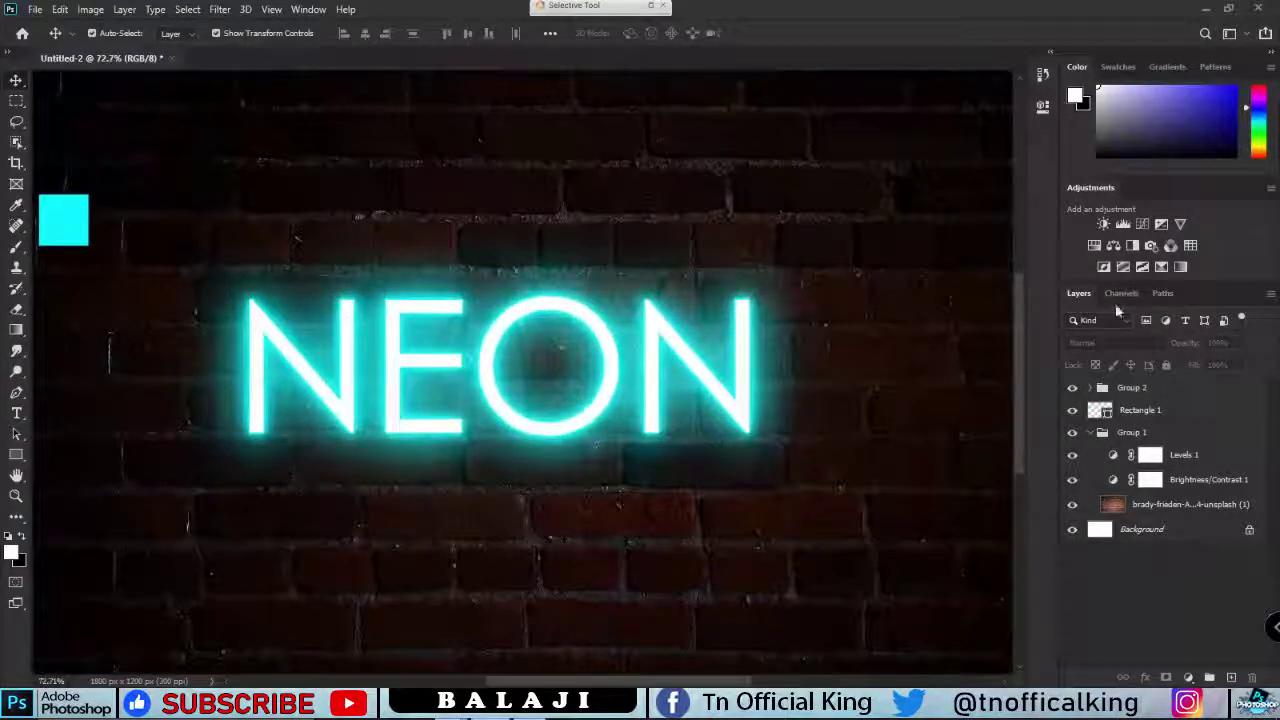
{"action": "left_click", "coordinate": [1091, 388]}
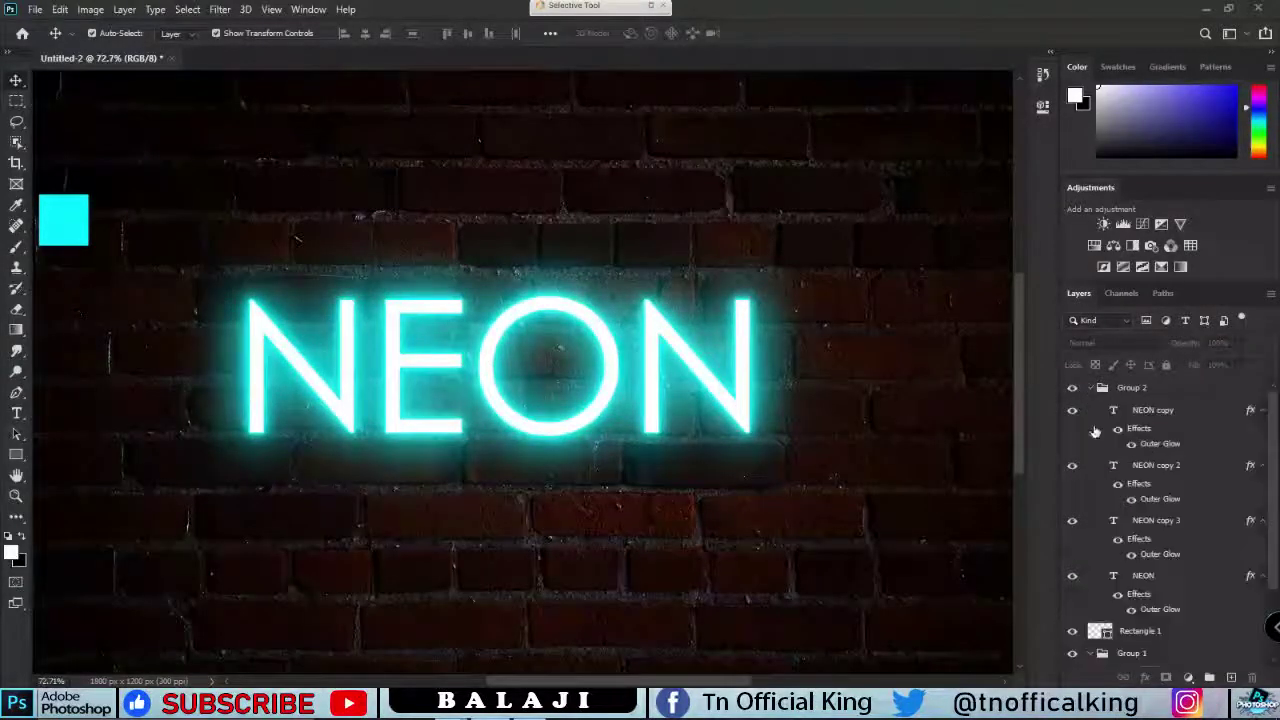
{"action": "left_click", "coordinate": [1143, 412]}
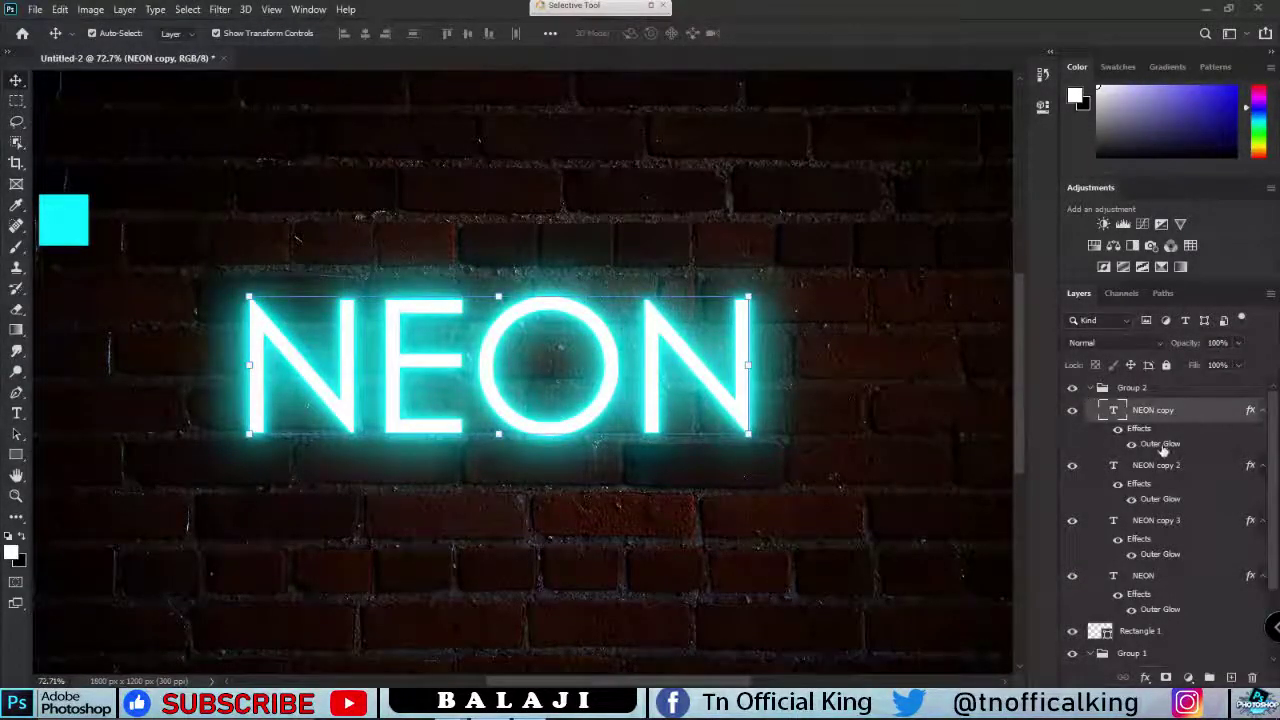
{"action": "left_click", "coordinate": [1144, 584]}
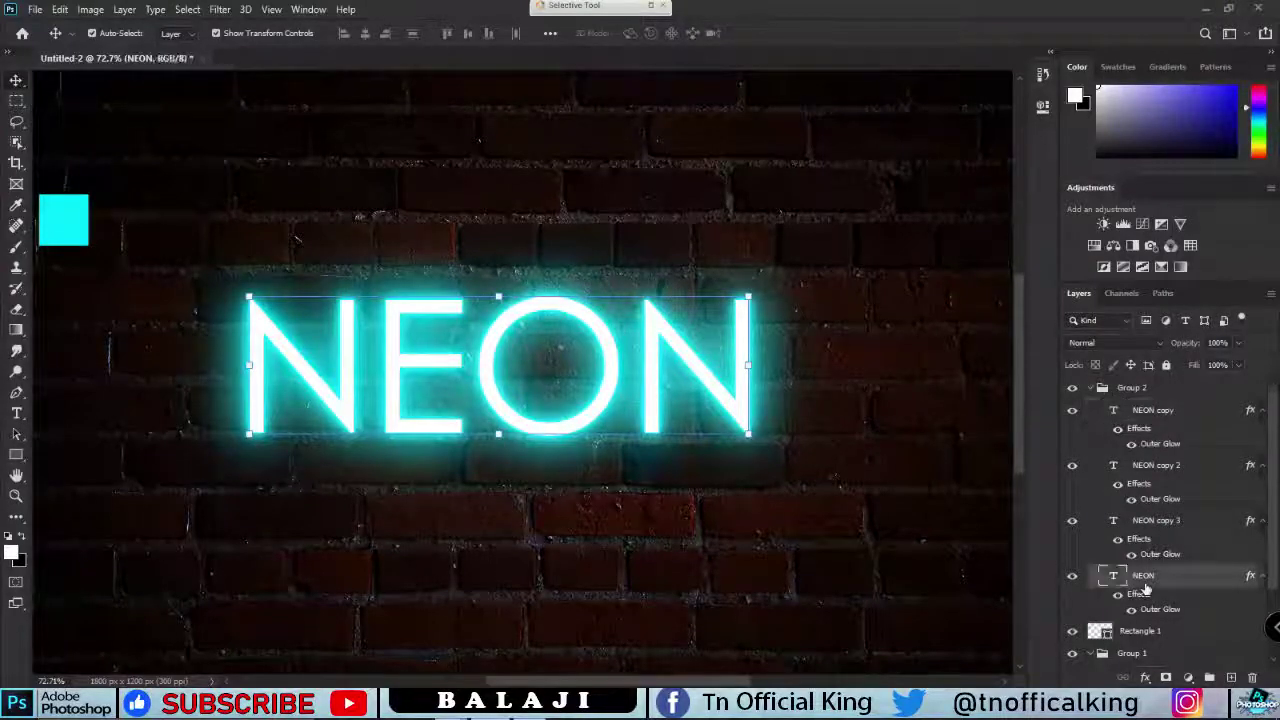
{"action": "left_click", "coordinate": [1165, 414]}
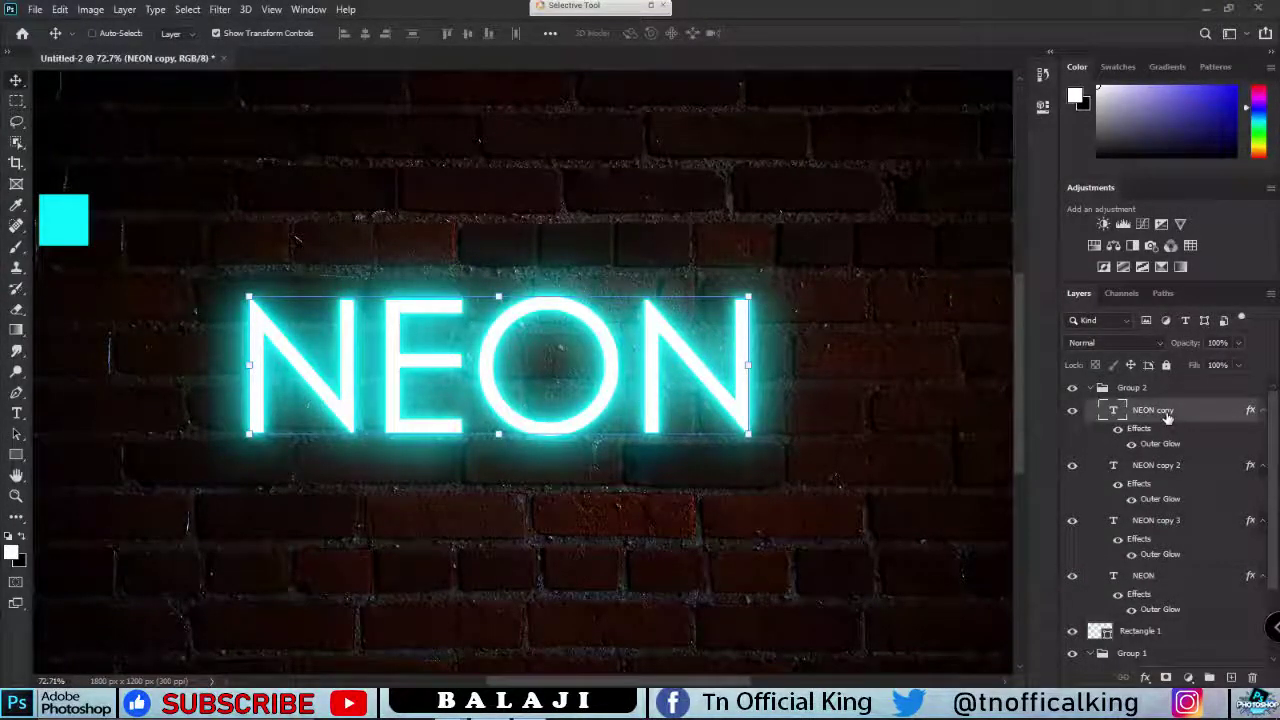
{"action": "key", "text": "ctrl+j"}
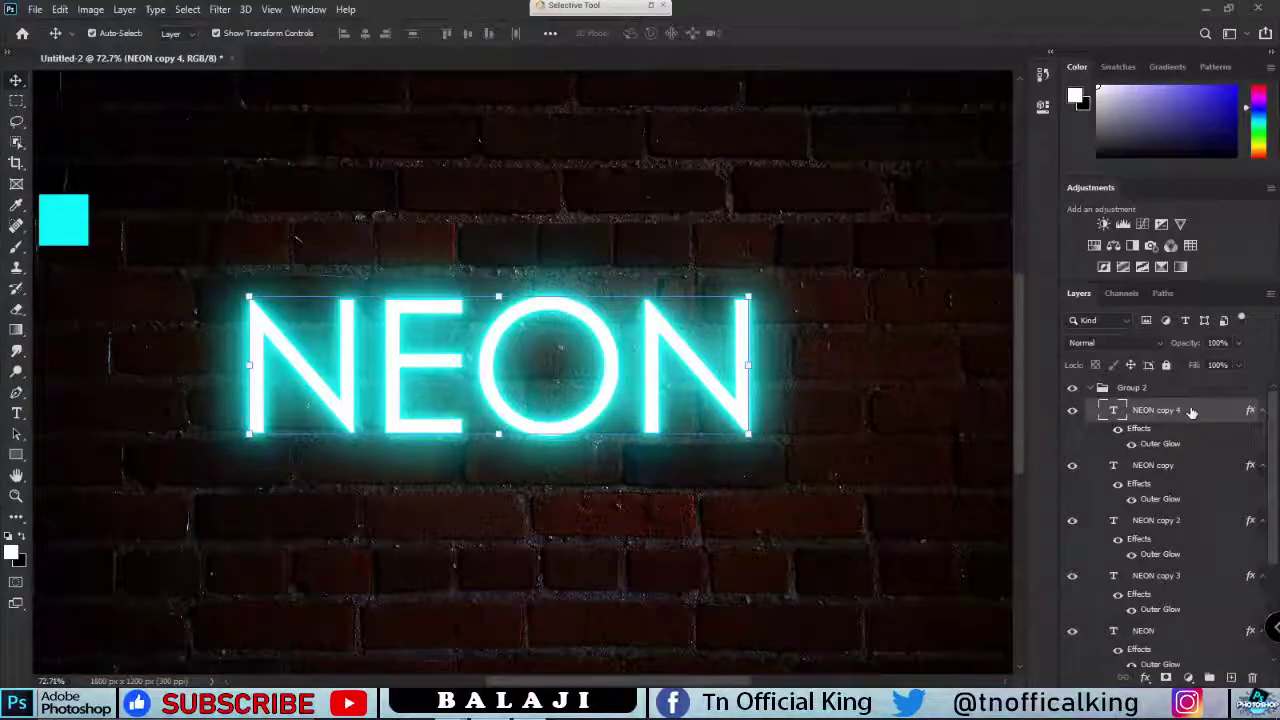
- Add a Bevel & Emboss effect to the NEON copy 4 layer with Inner Bevel style and a size of 24 px
{"action": "double_click", "coordinate": [1191, 412]}
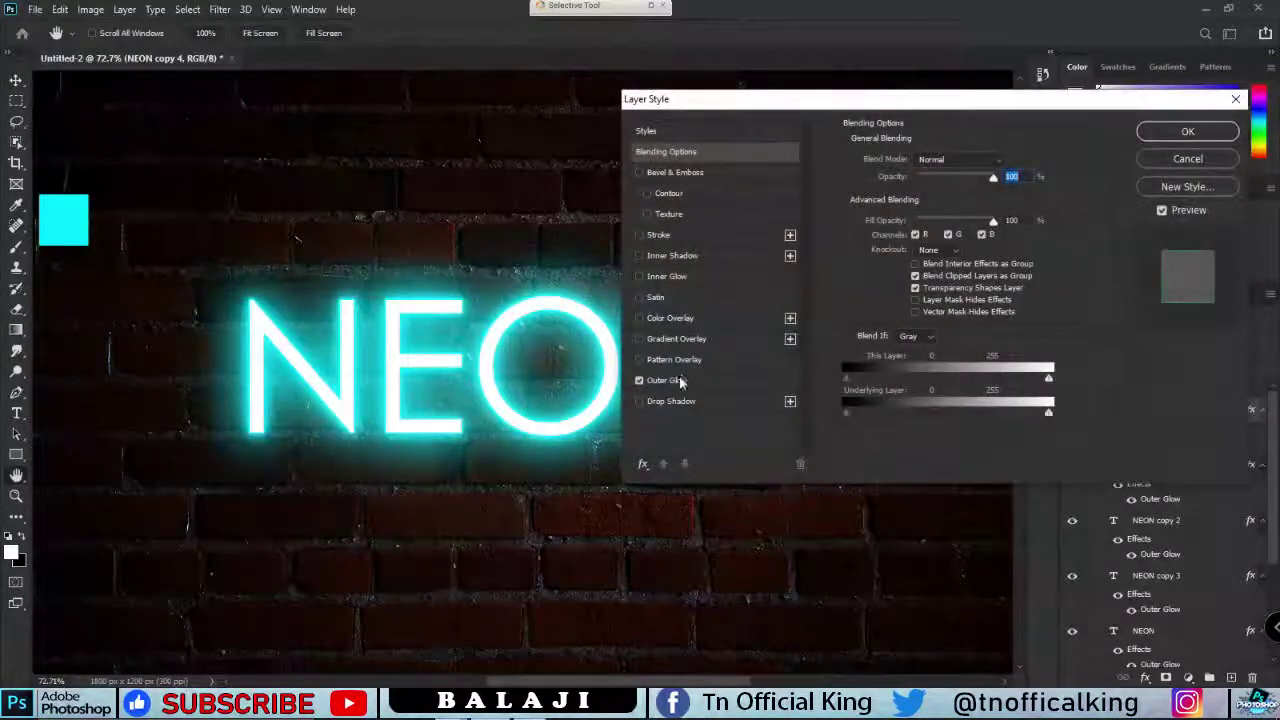
{"action": "left_click", "coordinate": [662, 173]}
{"action": "left_click", "coordinate": [996, 462]}
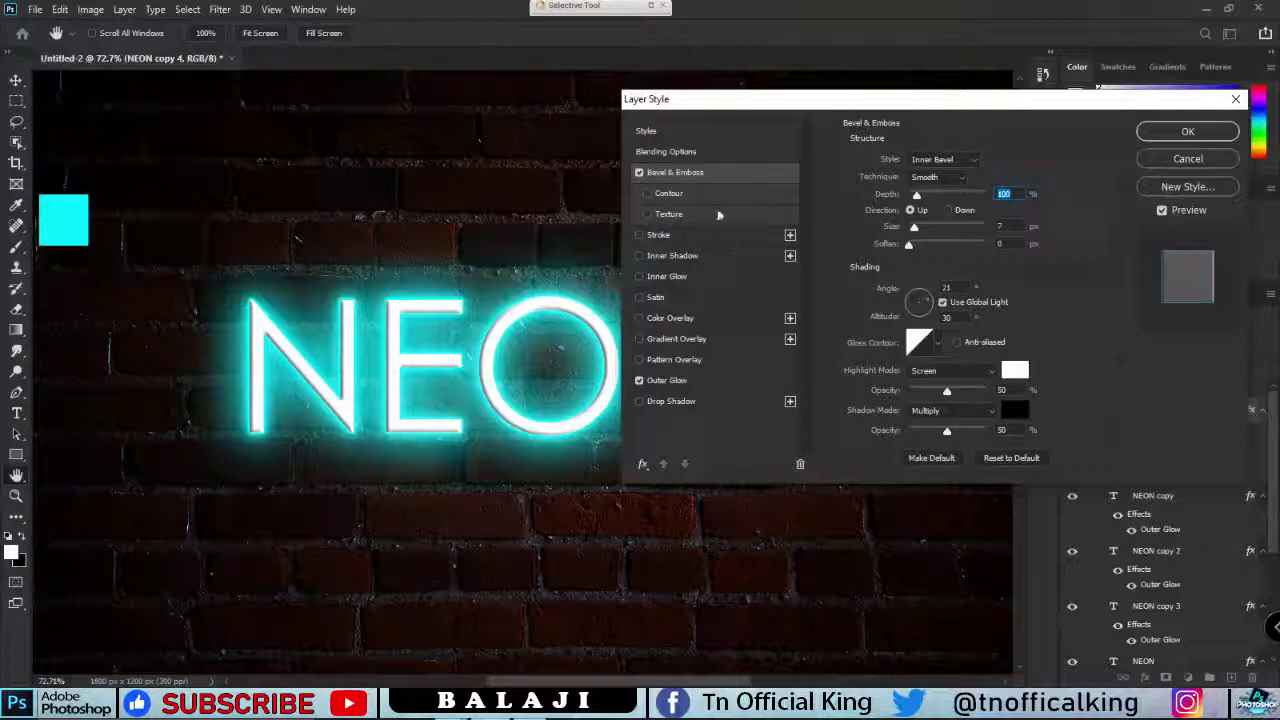
{"action": "left_click", "coordinate": [948, 163]}
{"action": "left_click", "coordinate": [952, 171]}
{"action": "mouse_move", "coordinate": [924, 227]}
{"action": "left_mouse_down"}
{"action": "mouse_move", "coordinate": [940, 228]}
{"action": "mouse_move", "coordinate": [922, 229]}
{"action": "left_mouse_up"}
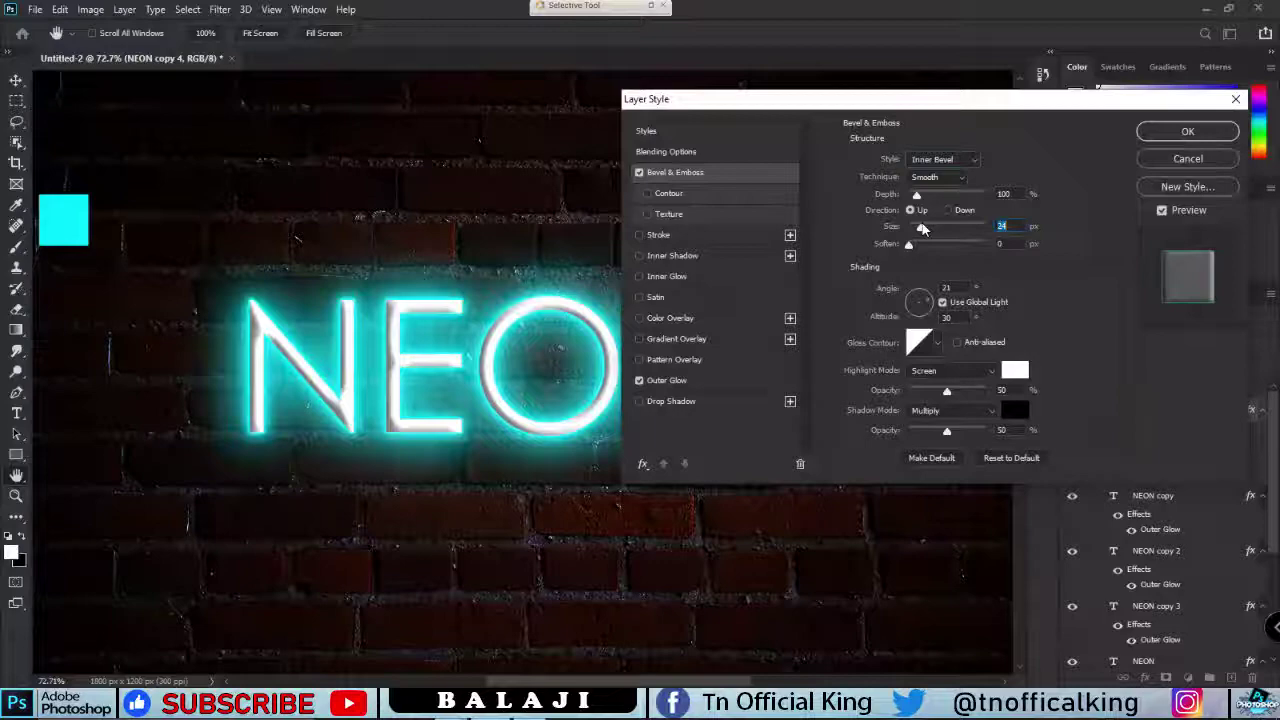
- Set the bevel's highlight color to the swatch's cyan, 00ffff, at 53% opacity, and its shadow opacity to 56%
{"action": "left_click", "coordinate": [1013, 372]}
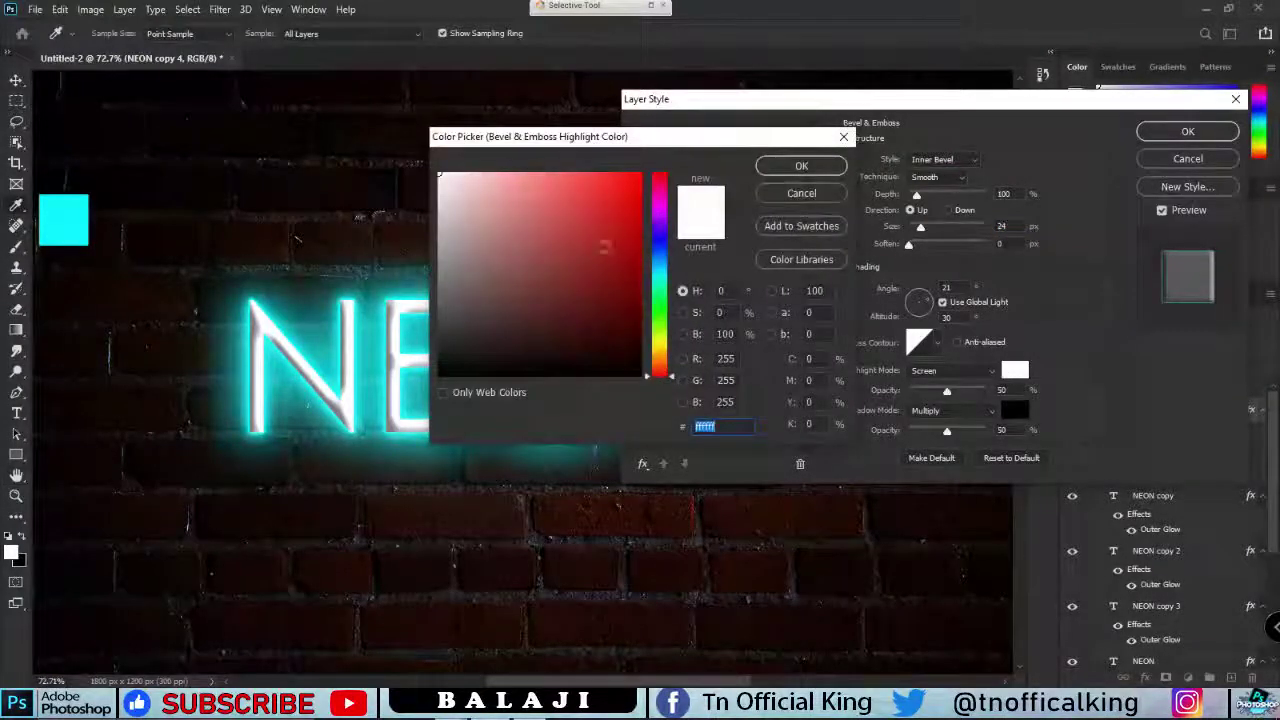
{"action": "left_click", "coordinate": [82, 212]}
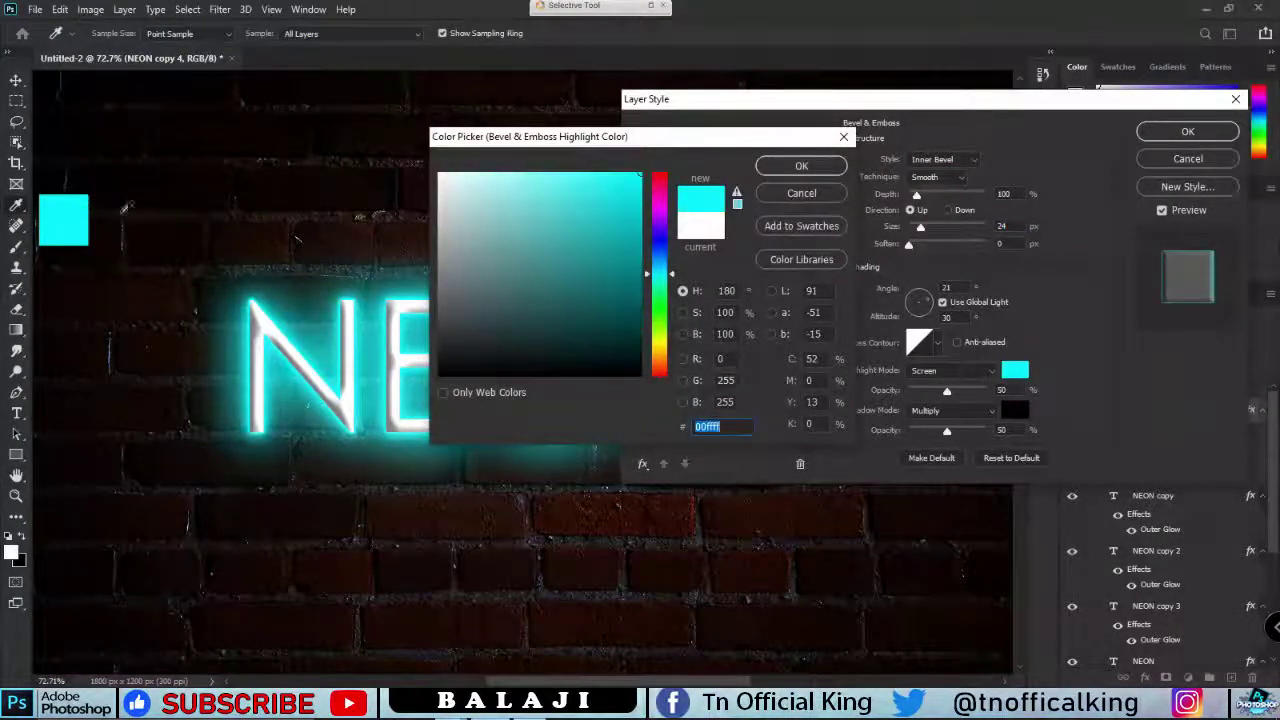
{"action": "left_click", "coordinate": [801, 165]}
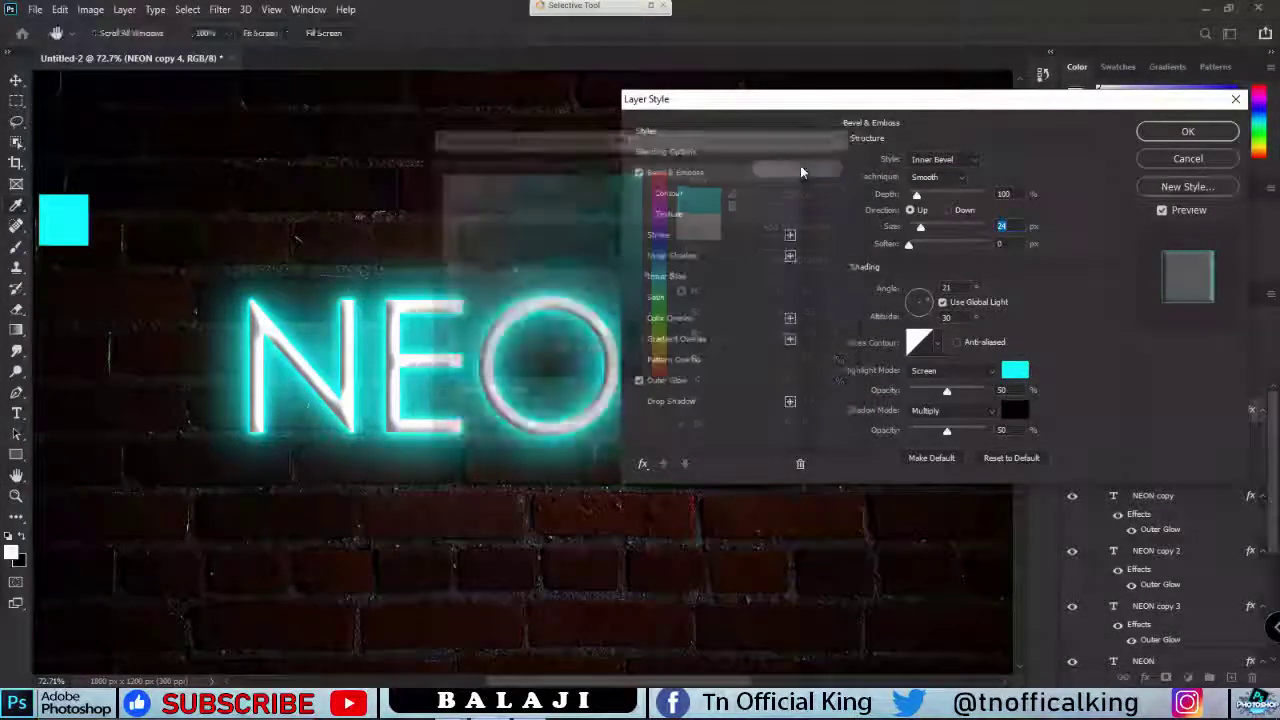
{"action": "left_click", "coordinate": [950, 390]}
{"action": "left_click_drag", "start_coordinate": [962, 439], "coordinate": [955, 435]}
- Set the bevel's shadow color to the swatch's cyan, 00ffff, and its shadow opacity to 36%
{"action": "left_click", "coordinate": [1021, 406]}
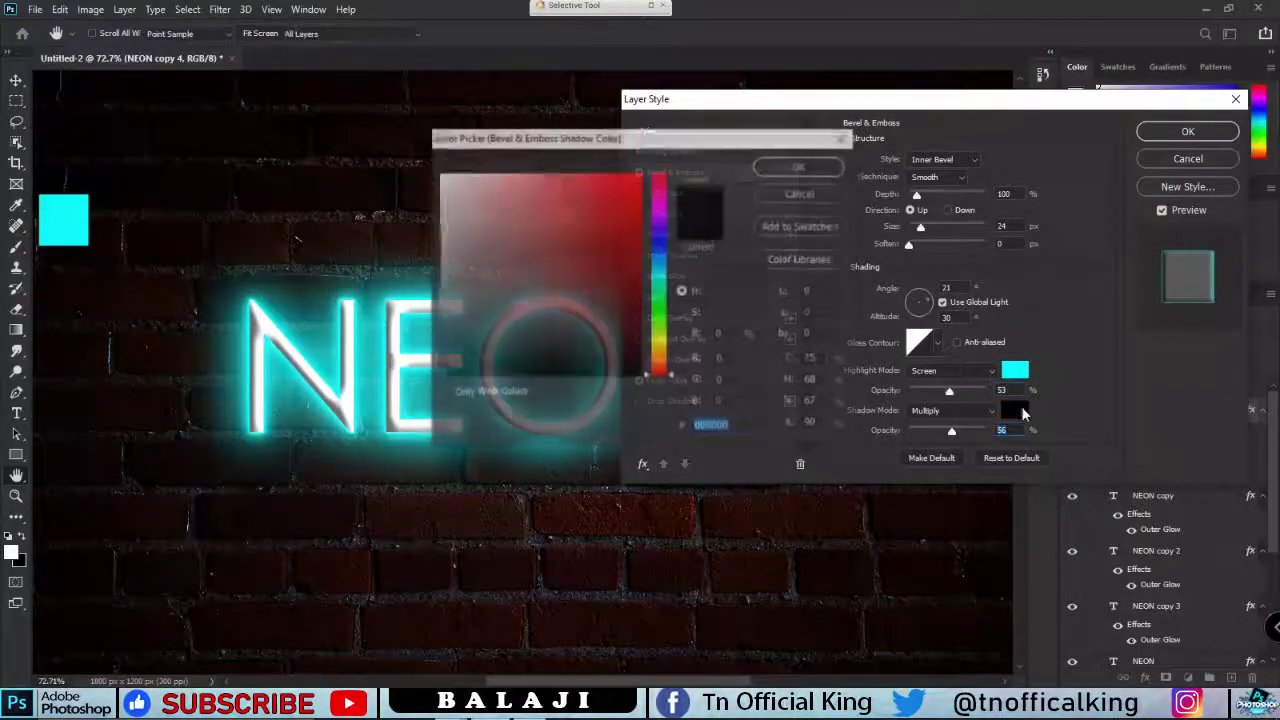
{"action": "left_click", "coordinate": [86, 208]}
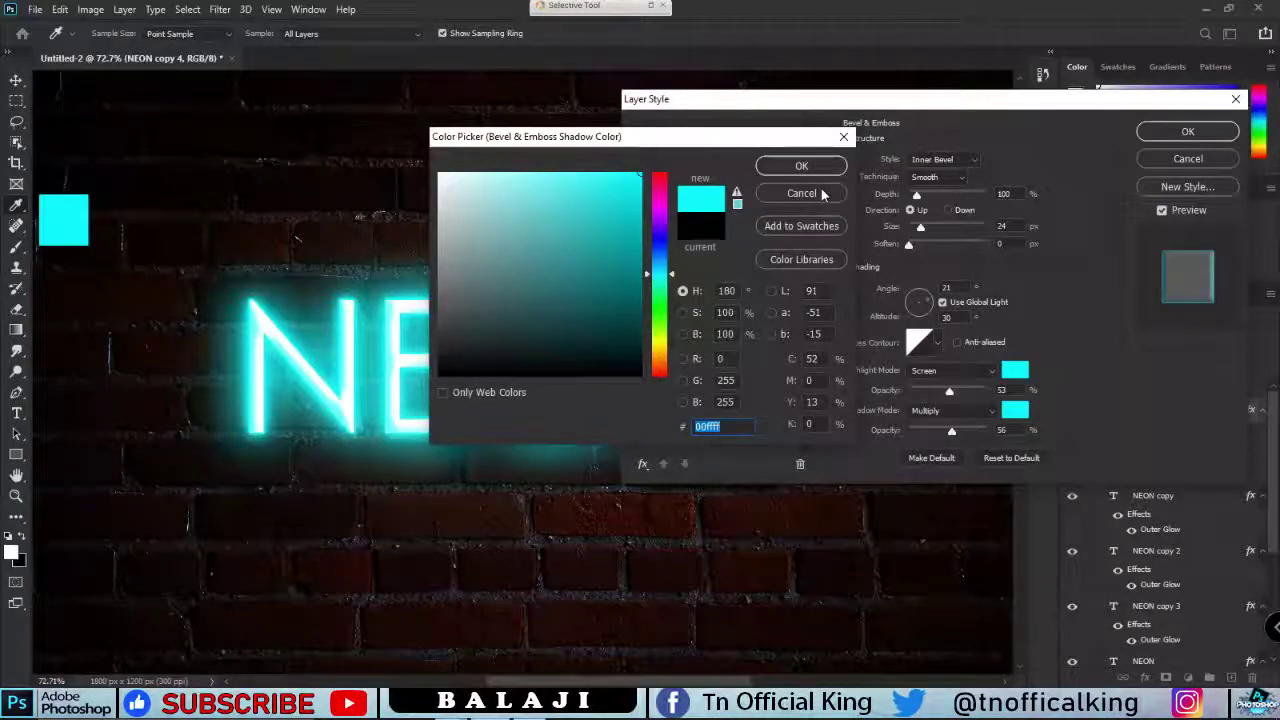
{"action": "left_click", "coordinate": [801, 166]}
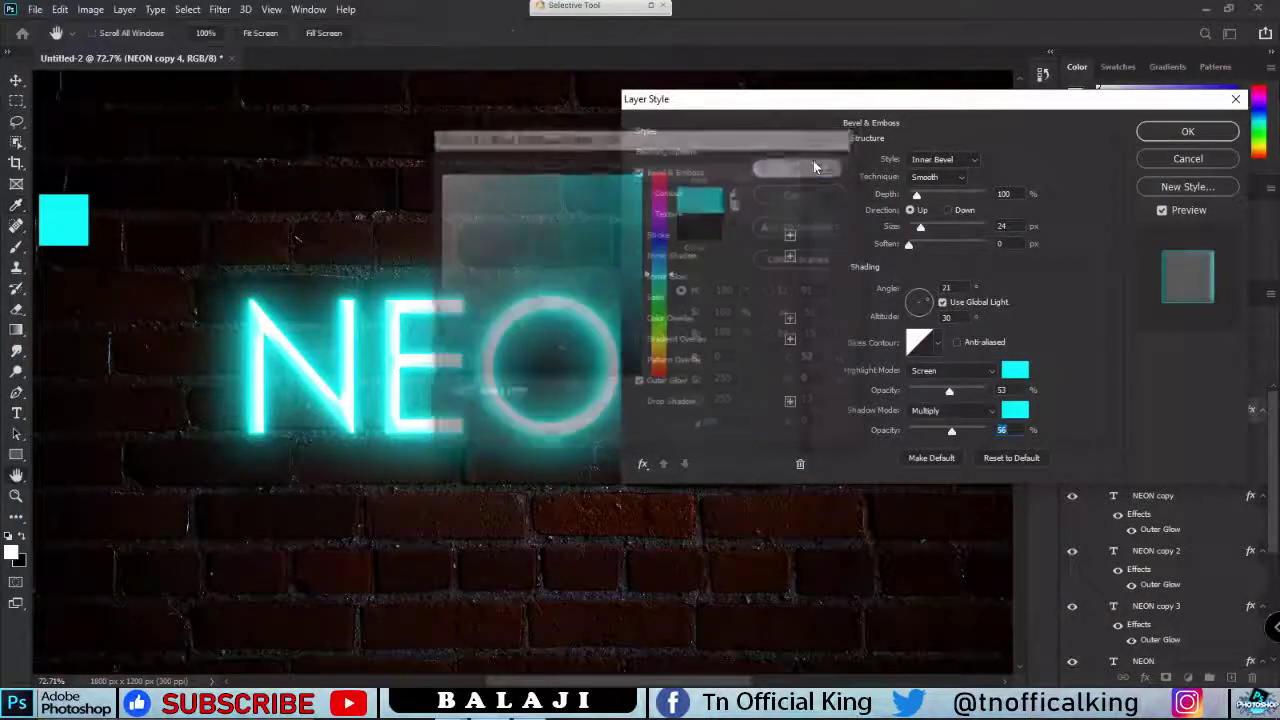
{"action": "left_click_drag", "start_coordinate": [931, 434], "coordinate": [936, 432]}
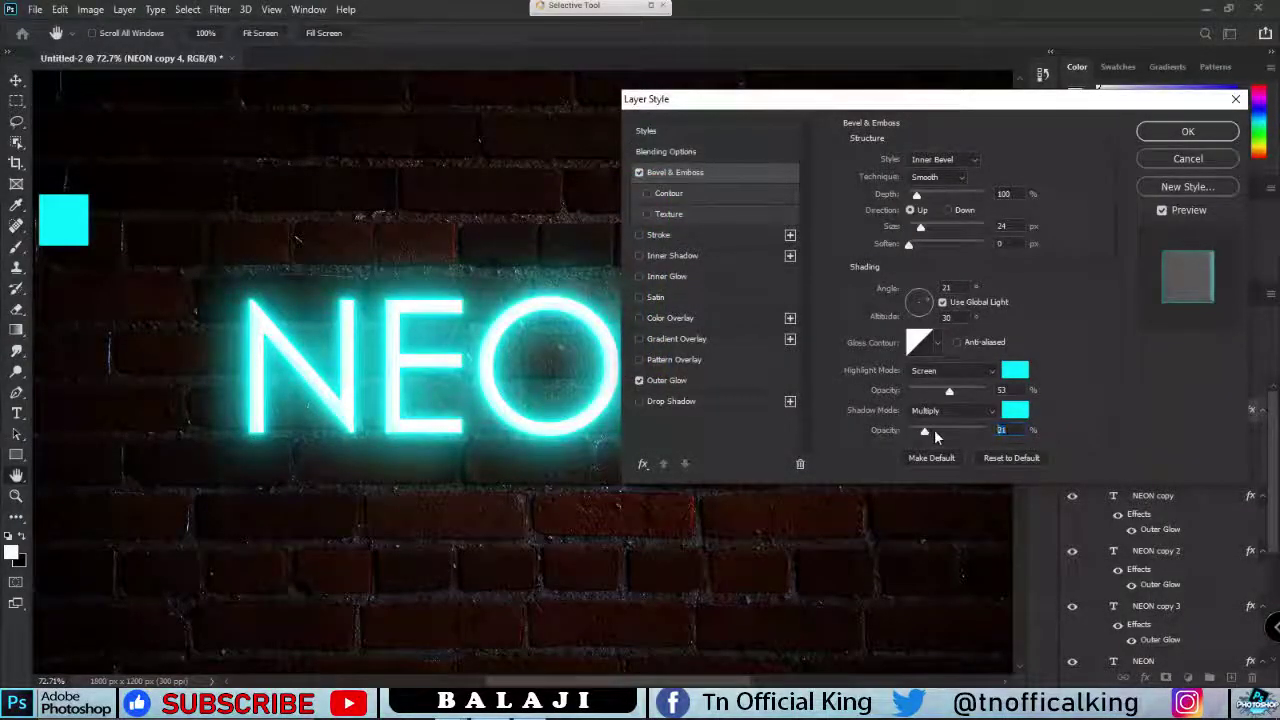
- Set the bevel's highlight to black in Multiply mode at 38% opacity and apply the layer style
{"action": "left_click", "coordinate": [1014, 370]}
{"action": "left_click", "coordinate": [440, 376]}
{"action": "left_click", "coordinate": [801, 167]}
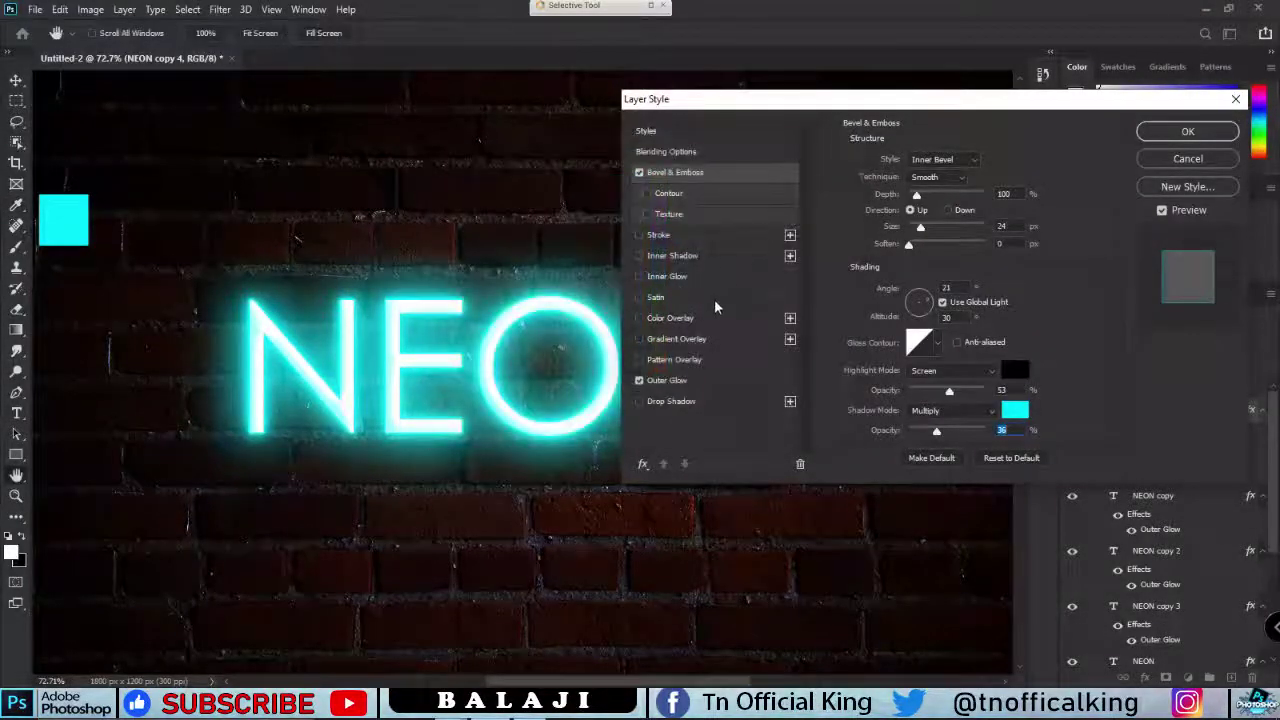
{"action": "left_click_drag", "start_coordinate": [950, 390], "coordinate": [978, 393]}
{"action": "left_click", "coordinate": [945, 370]}
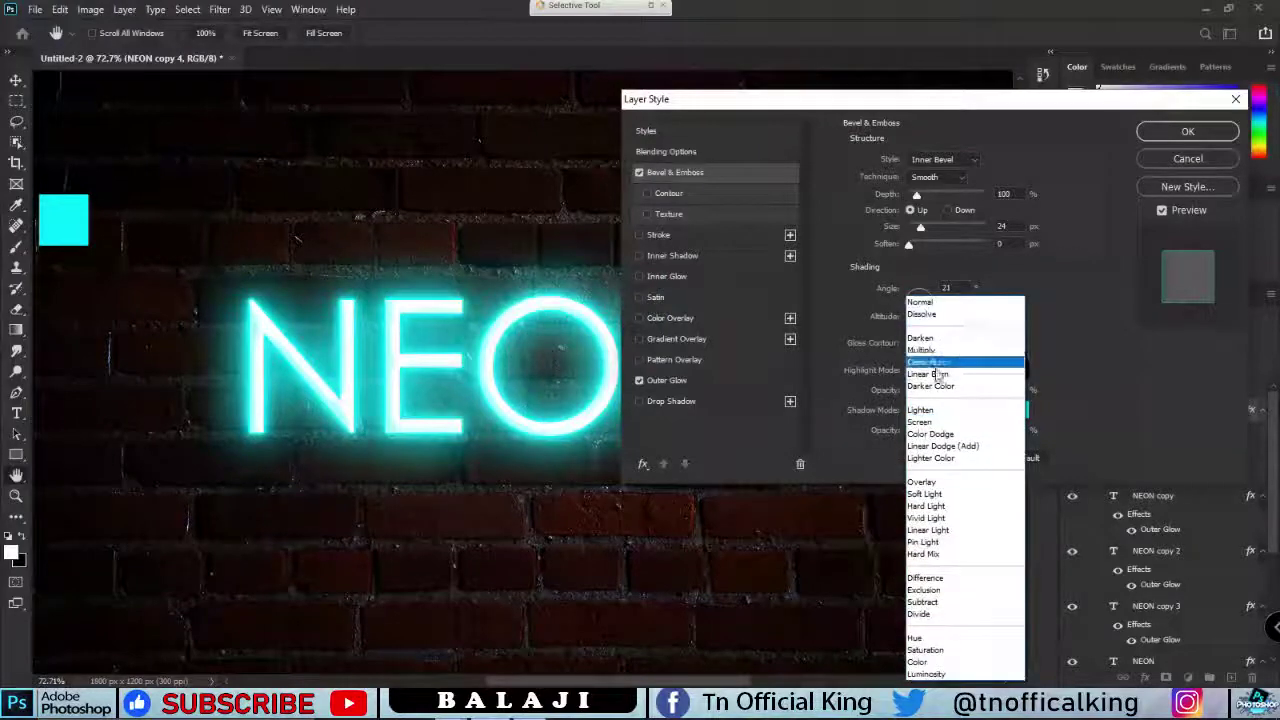
{"action": "left_click", "coordinate": [950, 350]}
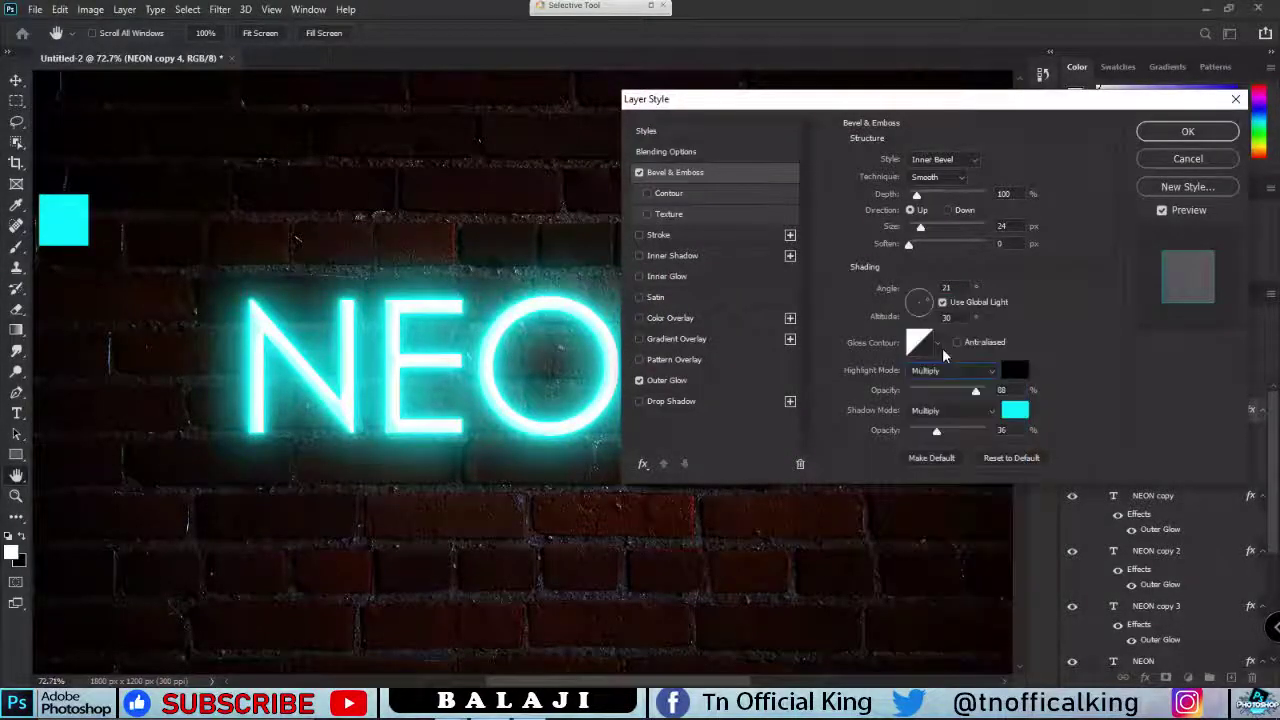
{"action": "left_click_drag", "start_coordinate": [976, 390], "coordinate": [941, 390]}
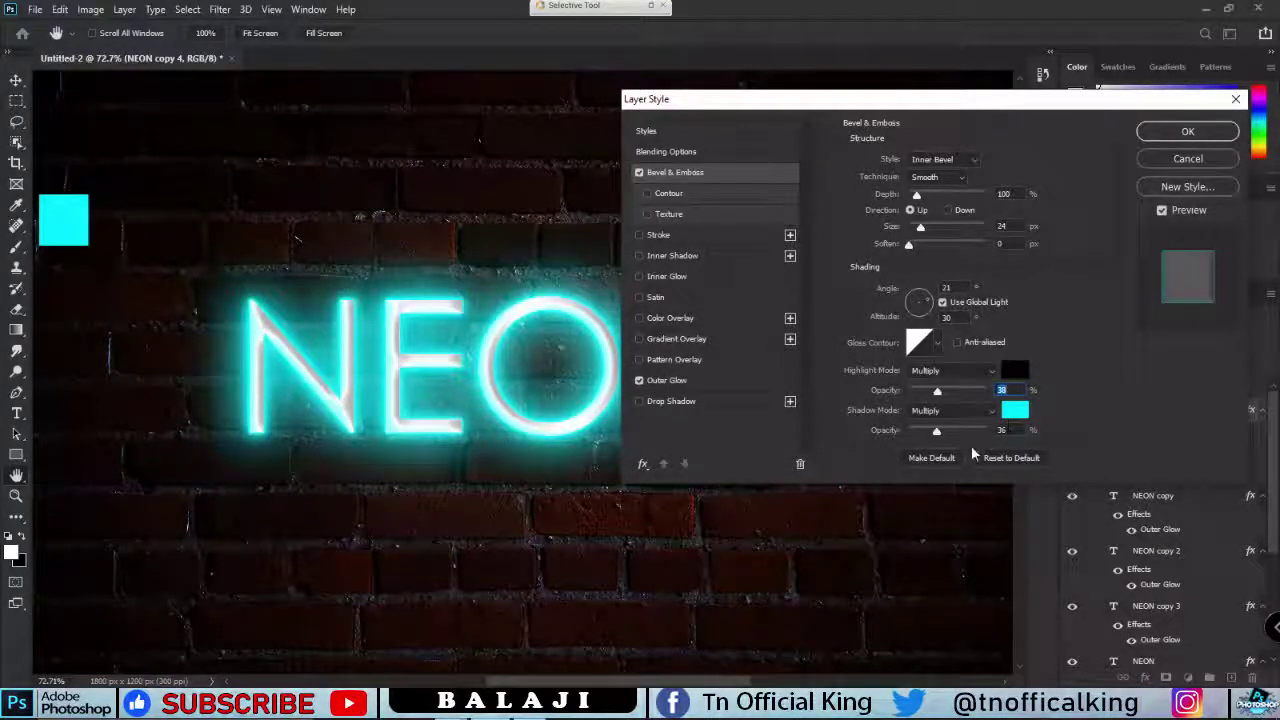
{"action": "left_click", "coordinate": [1001, 430]}
{"action": "key", "text": "Return"}
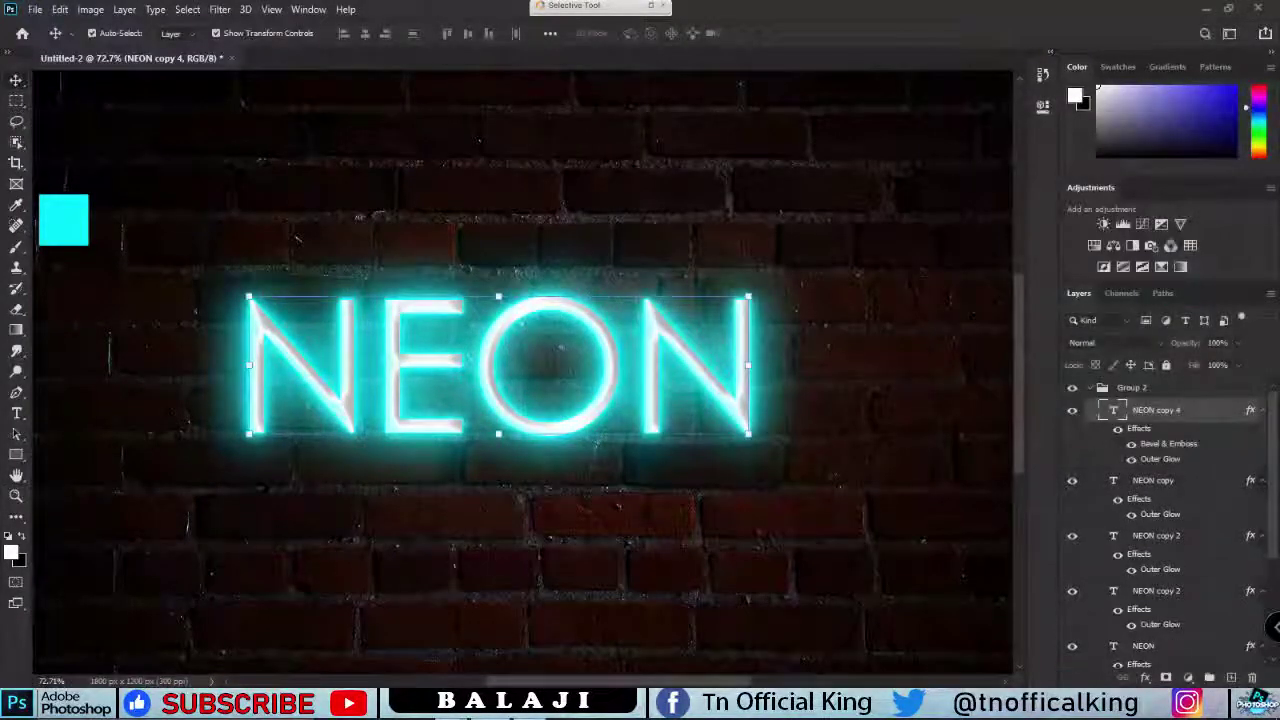
- Examine the beveled NEON text against the brick wall both close up and in the full composition
{"action": "left_click", "coordinate": [895, 244]}
{"action": "key", "text": "ctrl+minus"}
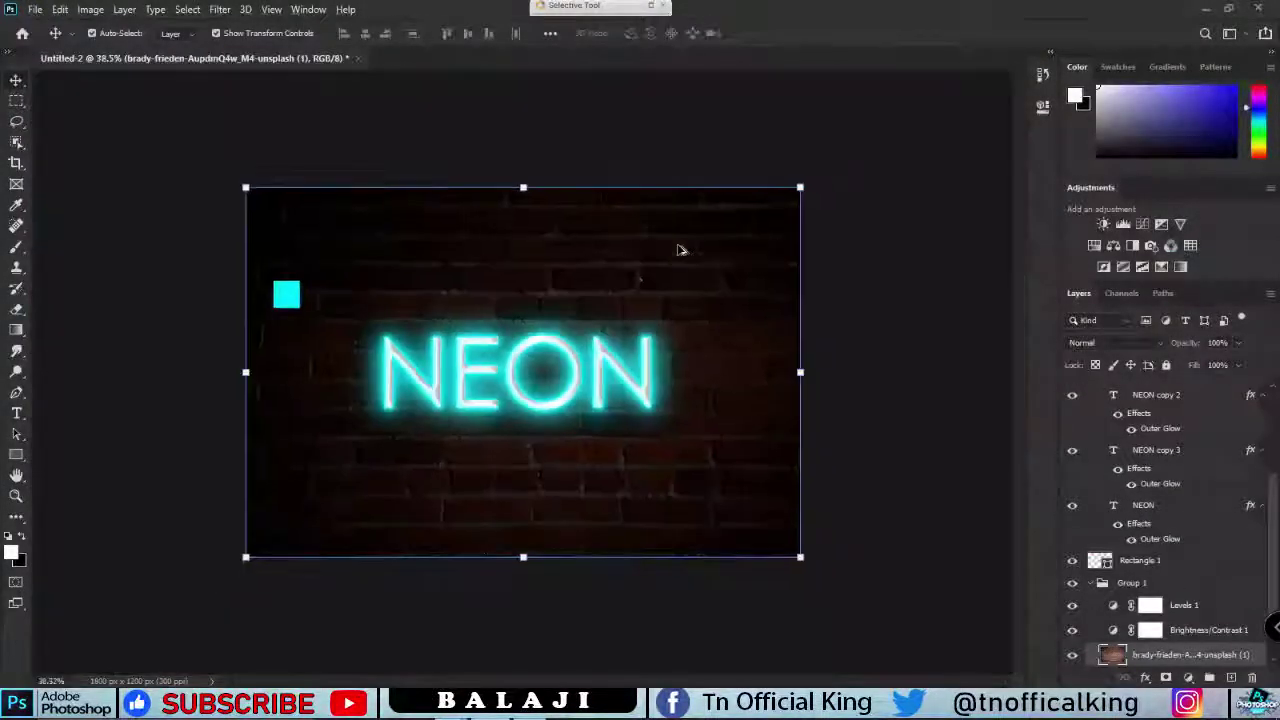
{"action": "scroll", "coordinate": [589, 300], "scroll_direction": "down", "scroll_amount": 1}
{"action": "scroll", "coordinate": [520, 330], "scroll_direction": "up", "scroll_amount": 4}
{"action": "scroll", "coordinate": [519, 391], "scroll_direction": "down", "scroll_amount": 1}
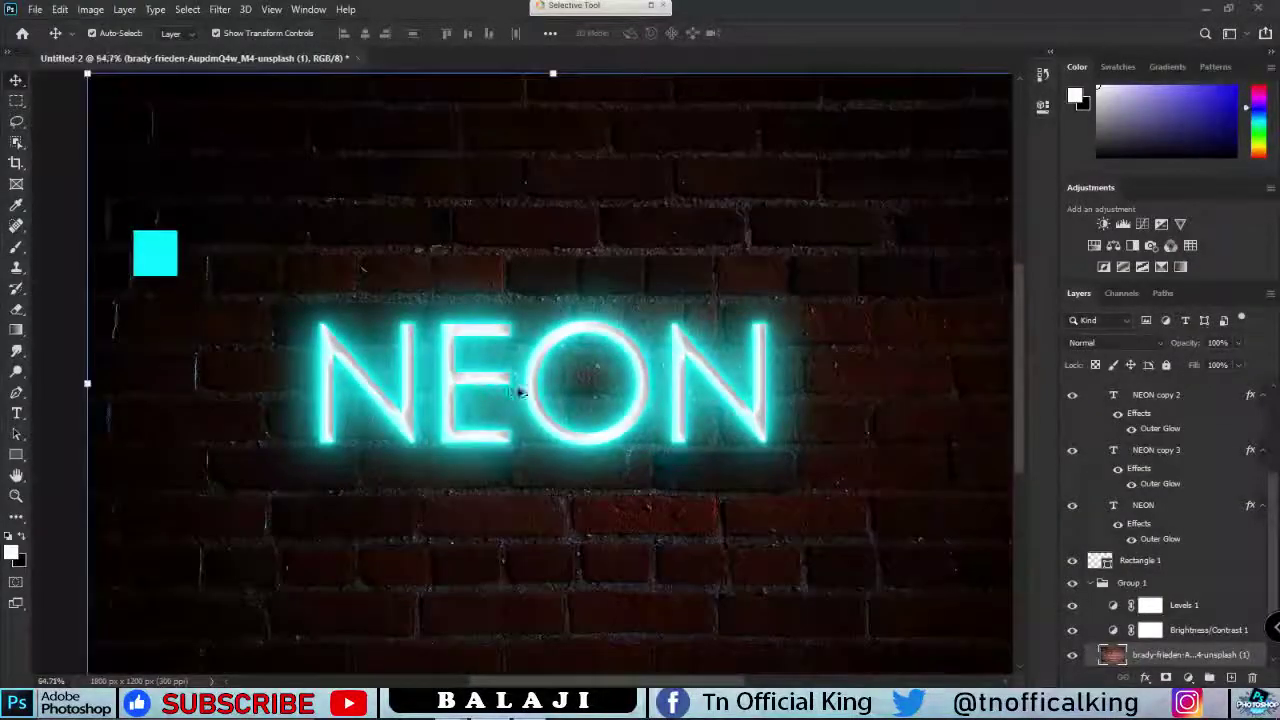
{"action": "scroll", "coordinate": [547, 316], "scroll_direction": "down", "scroll_amount": 2}
{"action": "scroll", "coordinate": [560, 325], "scroll_direction": "up", "scroll_amount": 2}
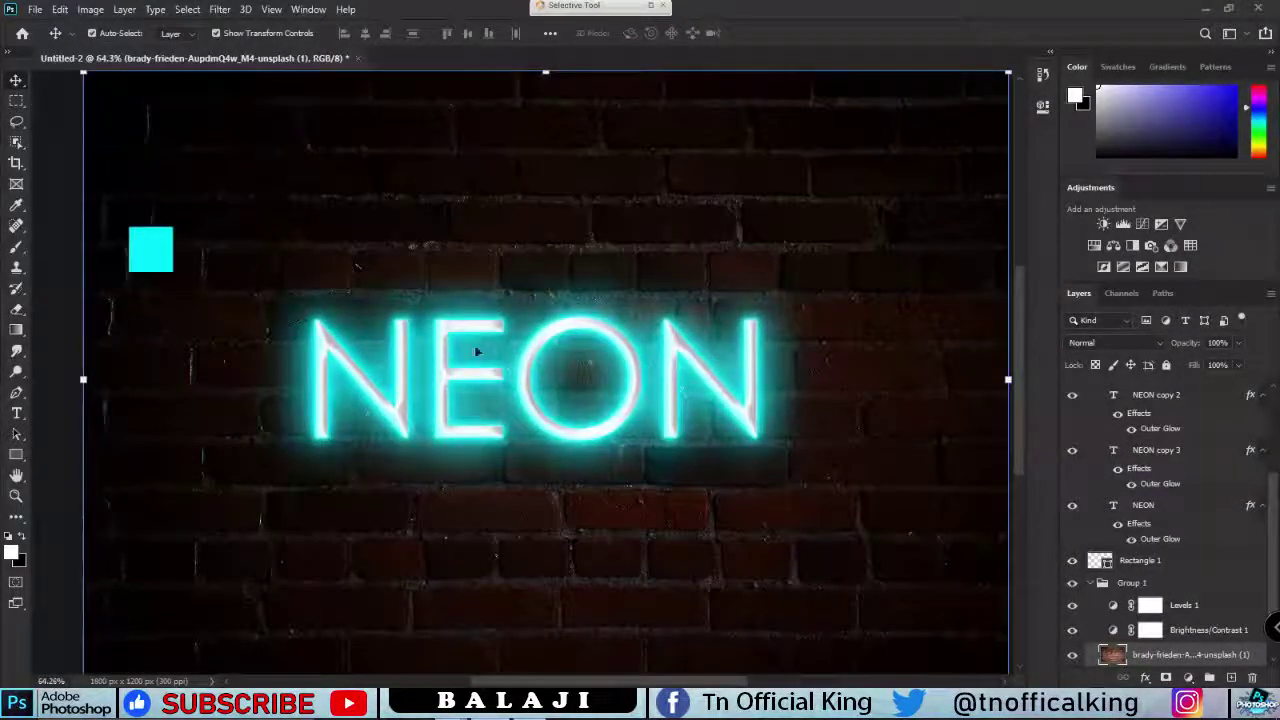
{"action": "scroll", "coordinate": [578, 340], "scroll_direction": "down", "scroll_amount": 2}
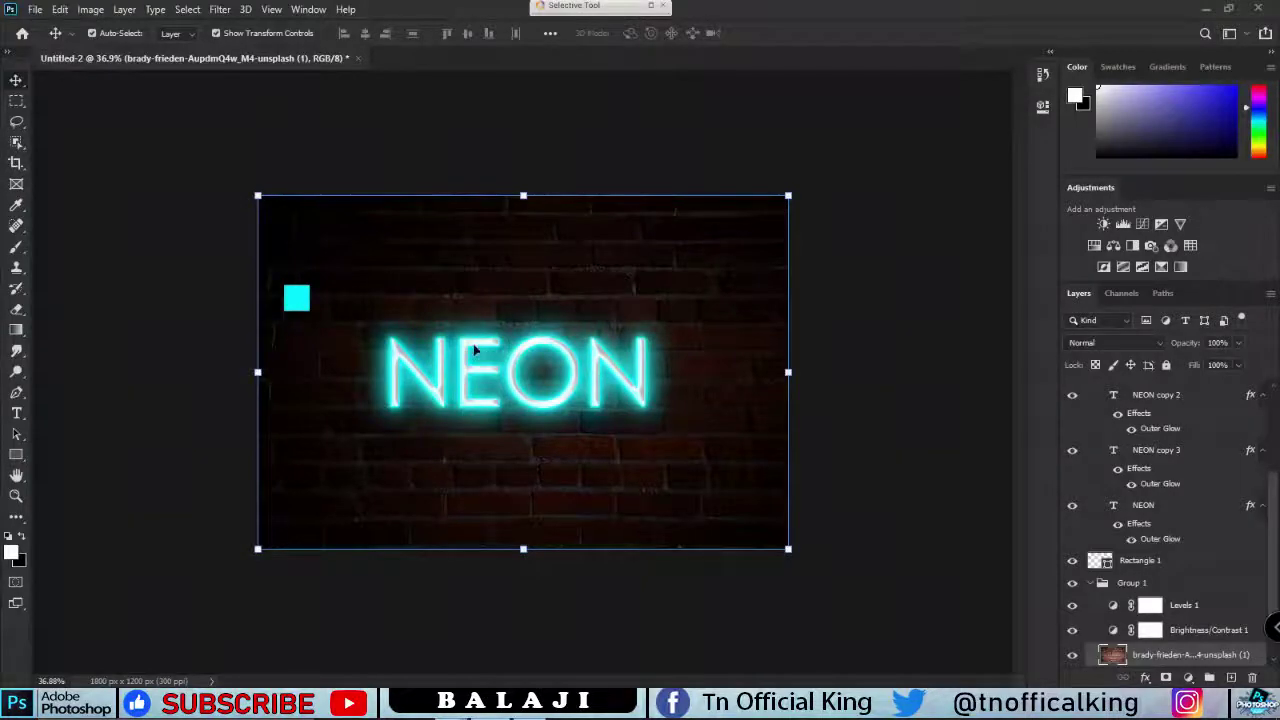
- Add a new empty layer directly above Group 1, outside the group, and collapse the group
{"action": "left_click", "coordinate": [305, 303]}
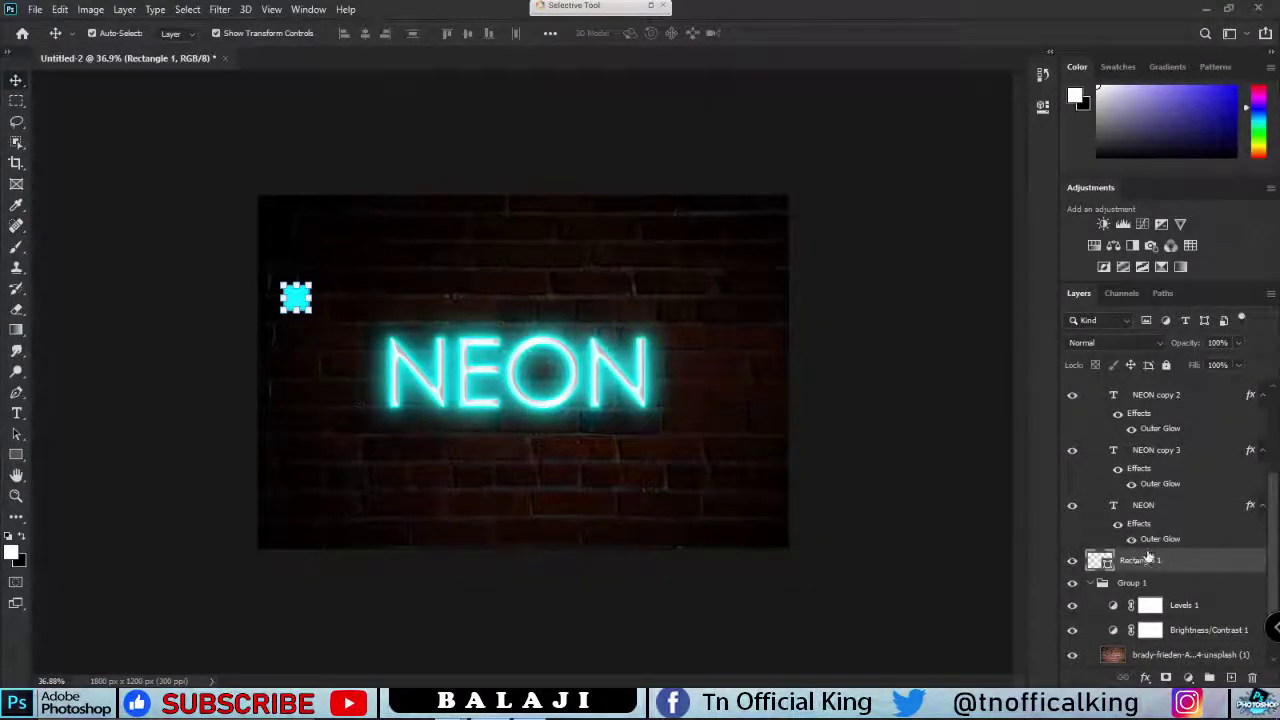
{"action": "scroll", "coordinate": [1162, 570], "scroll_direction": "down", "scroll_amount": 1}
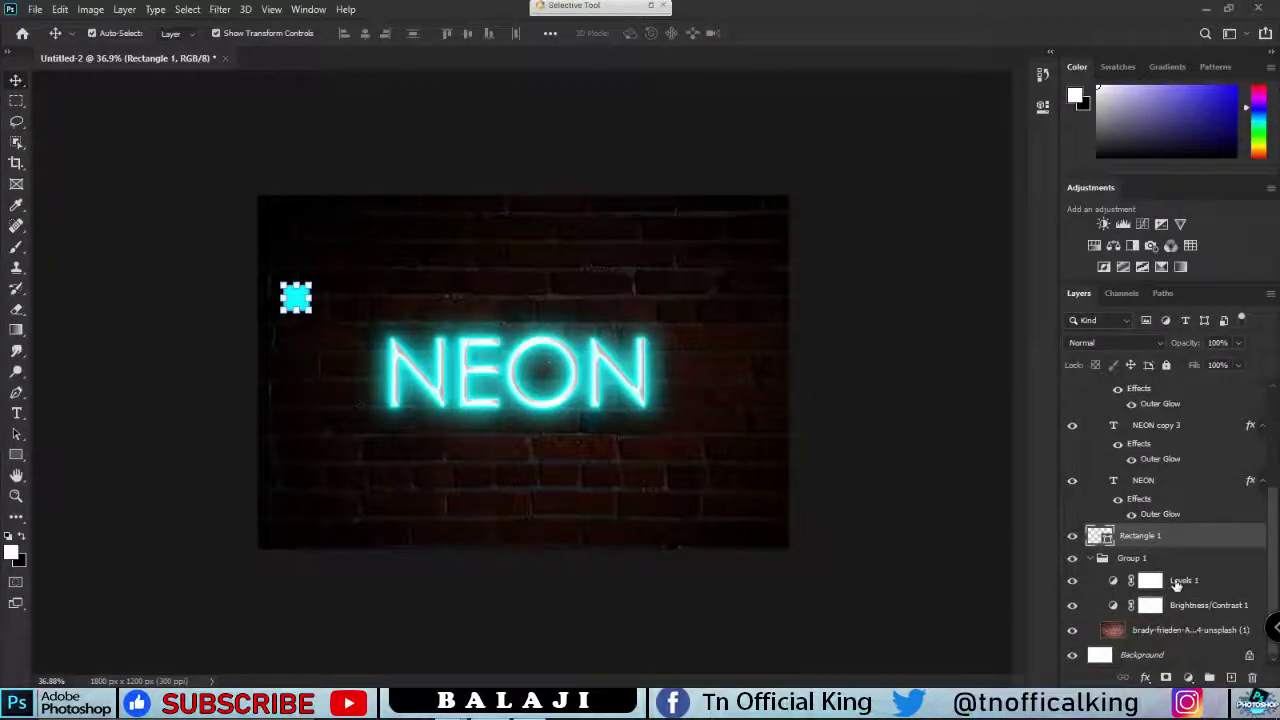
{"action": "left_click", "coordinate": [1180, 560]}
{"action": "left_click", "coordinate": [1231, 677]}
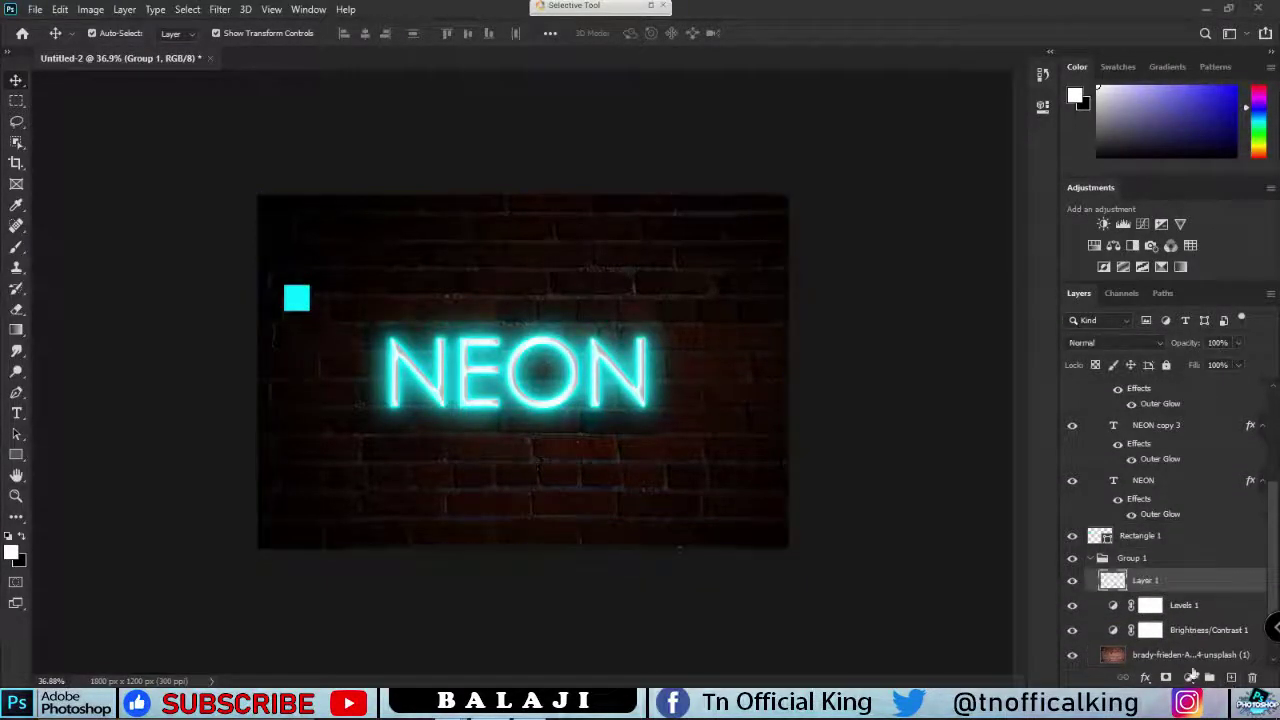
{"action": "left_click_drag", "start_coordinate": [1160, 588], "coordinate": [1095, 572]}
{"action": "left_click", "coordinate": [1093, 582]}
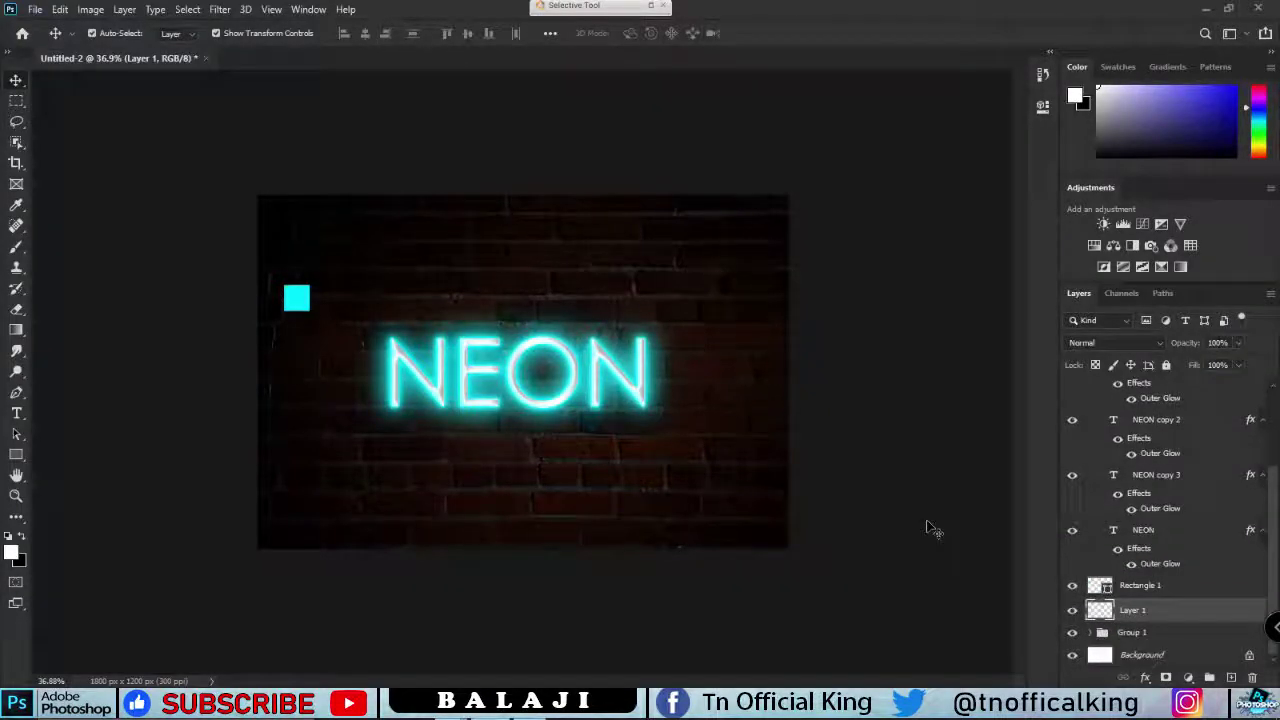
- With Layer 1 selected, choose the Soft Round Pressure Opacity and Flow brush at a size of about 354 px
{"action": "scroll", "coordinate": [583, 320], "scroll_direction": "up", "scroll_amount": 1}
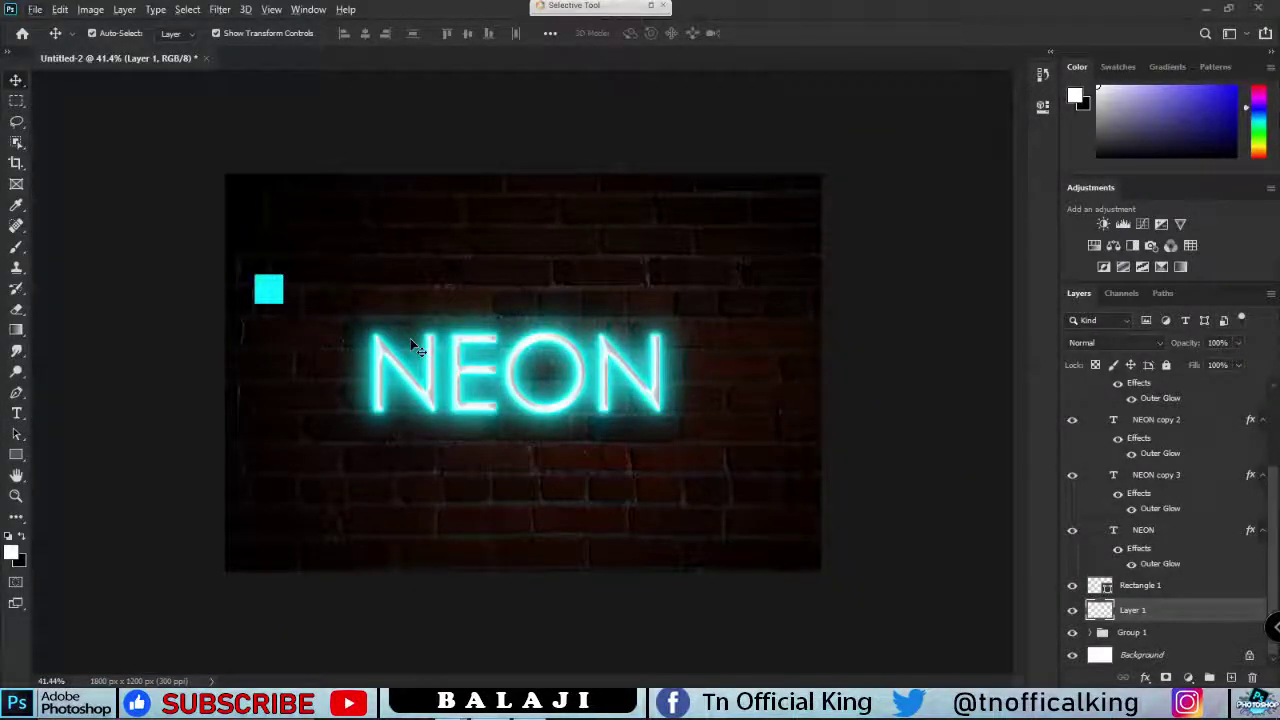
{"action": "left_click", "coordinate": [272, 290]}
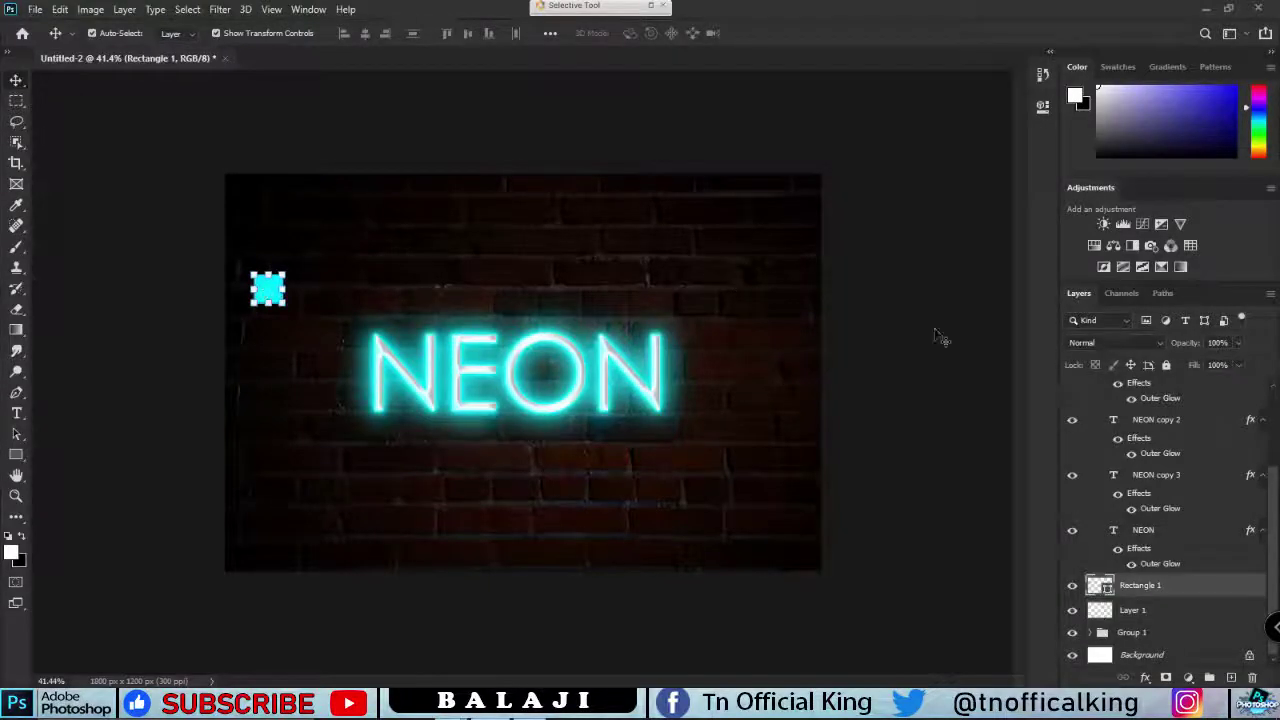
{"action": "left_click", "coordinate": [1180, 612]}
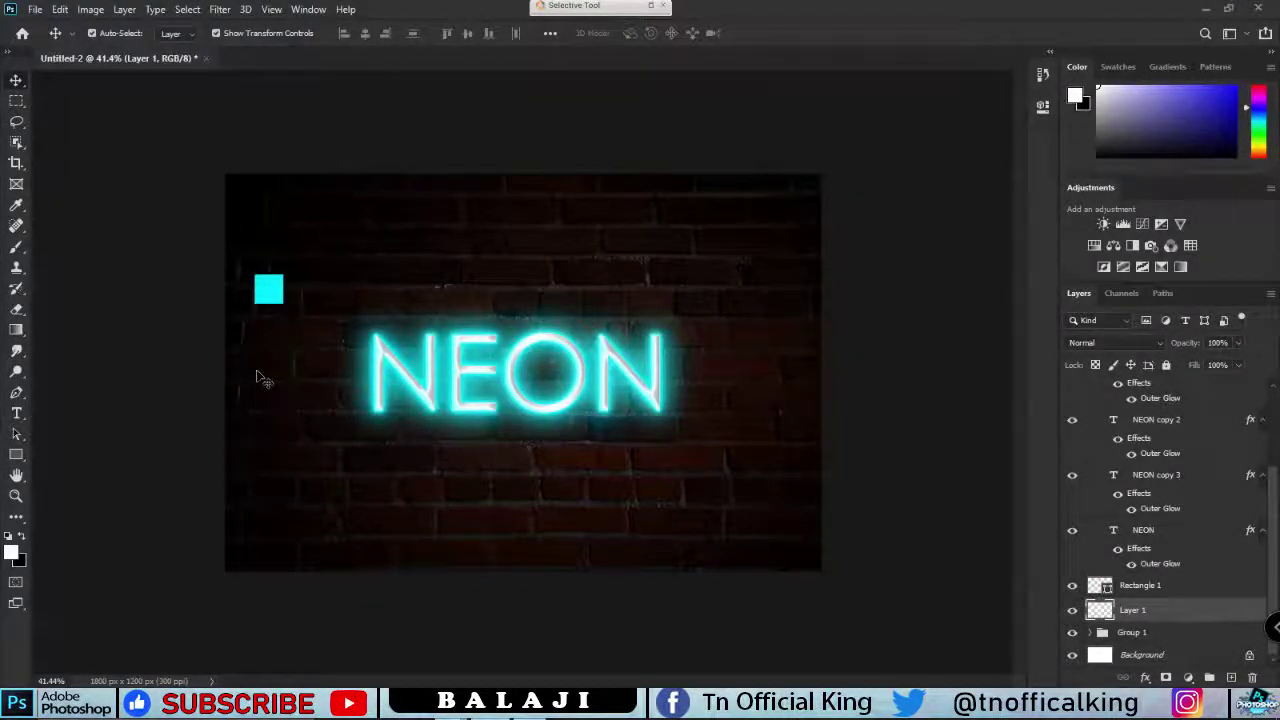
{"action": "key", "text": "b"}
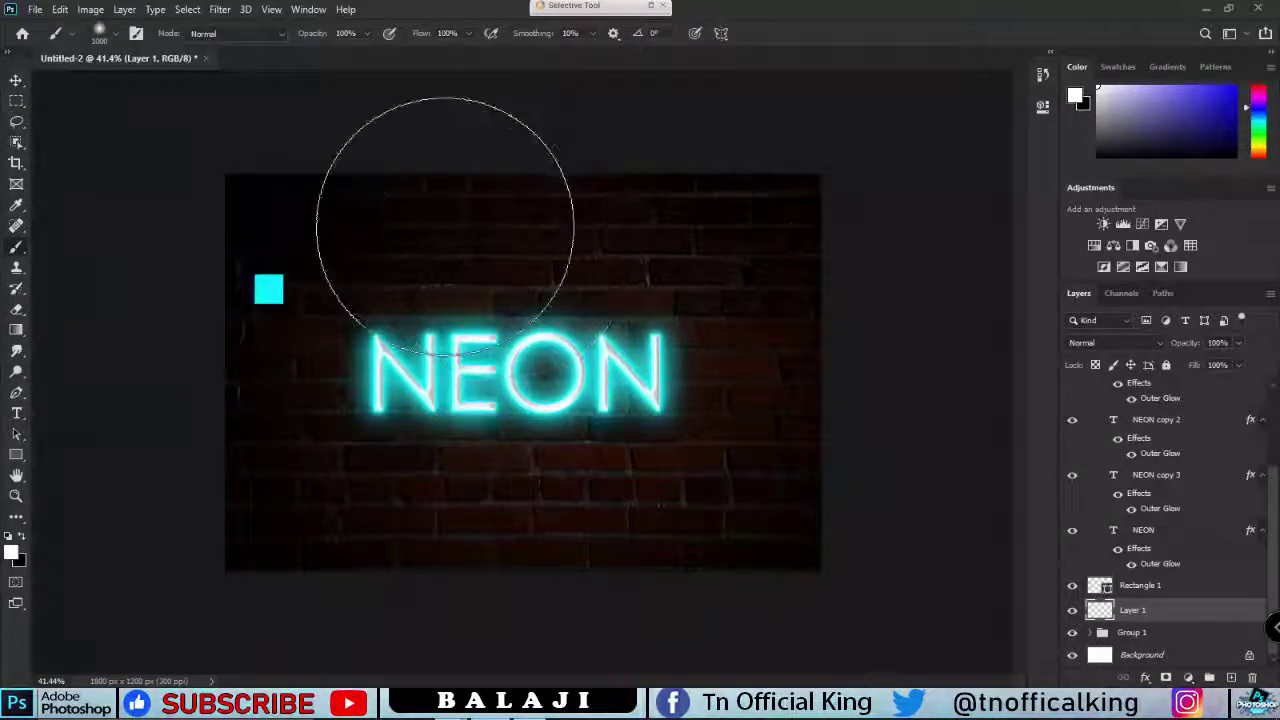
{"action": "right_click", "coordinate": [455, 180]}
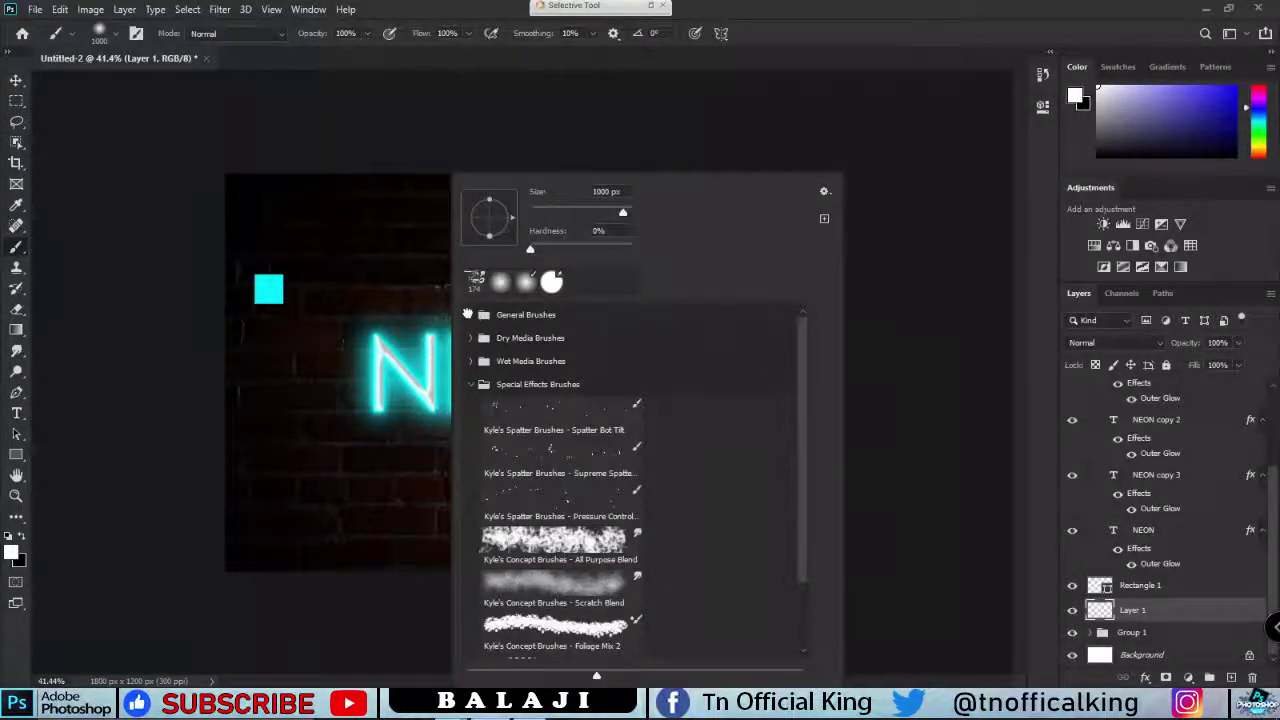
{"action": "left_click", "coordinate": [472, 315]}
{"action": "scroll", "coordinate": [590, 447], "scroll_direction": "down", "scroll_amount": 1}
{"action": "scroll", "coordinate": [590, 447], "scroll_direction": "down", "scroll_amount": 2}
{"action": "left_click", "coordinate": [560, 515]}
{"action": "left_click_drag", "start_coordinate": [621, 212], "coordinate": [614, 212]}
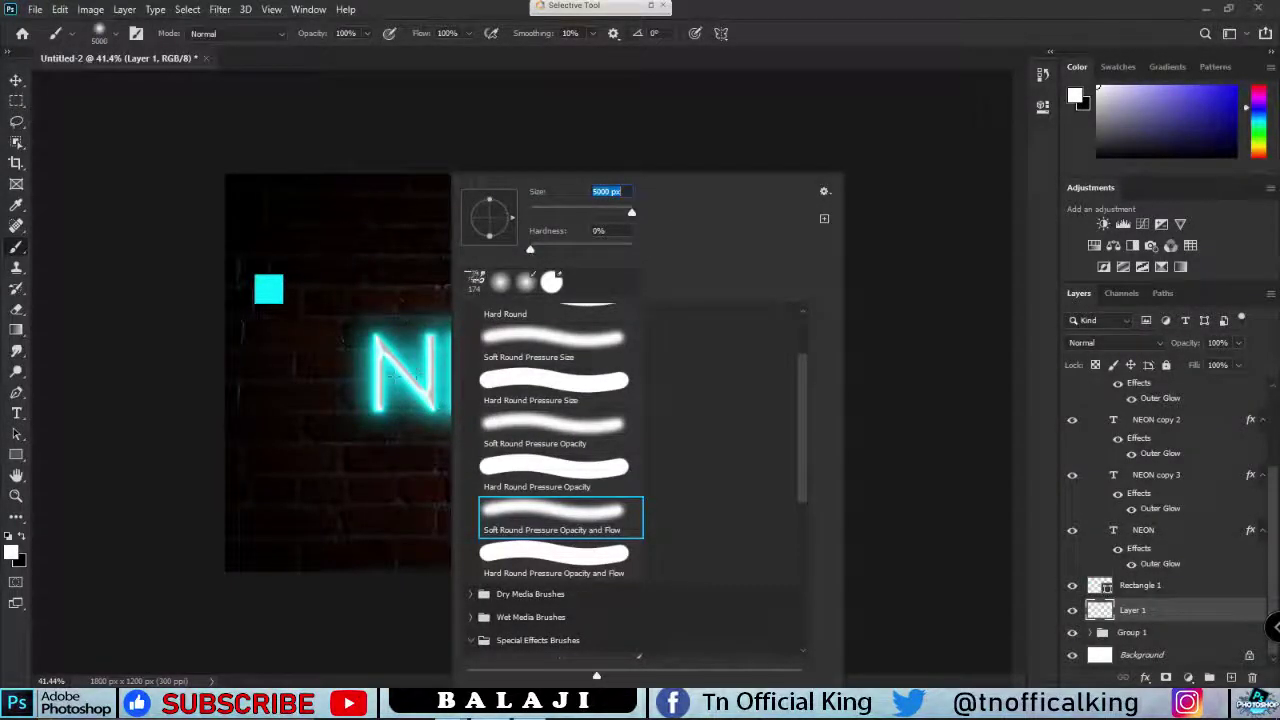
{"action": "key", "text": "Return"}
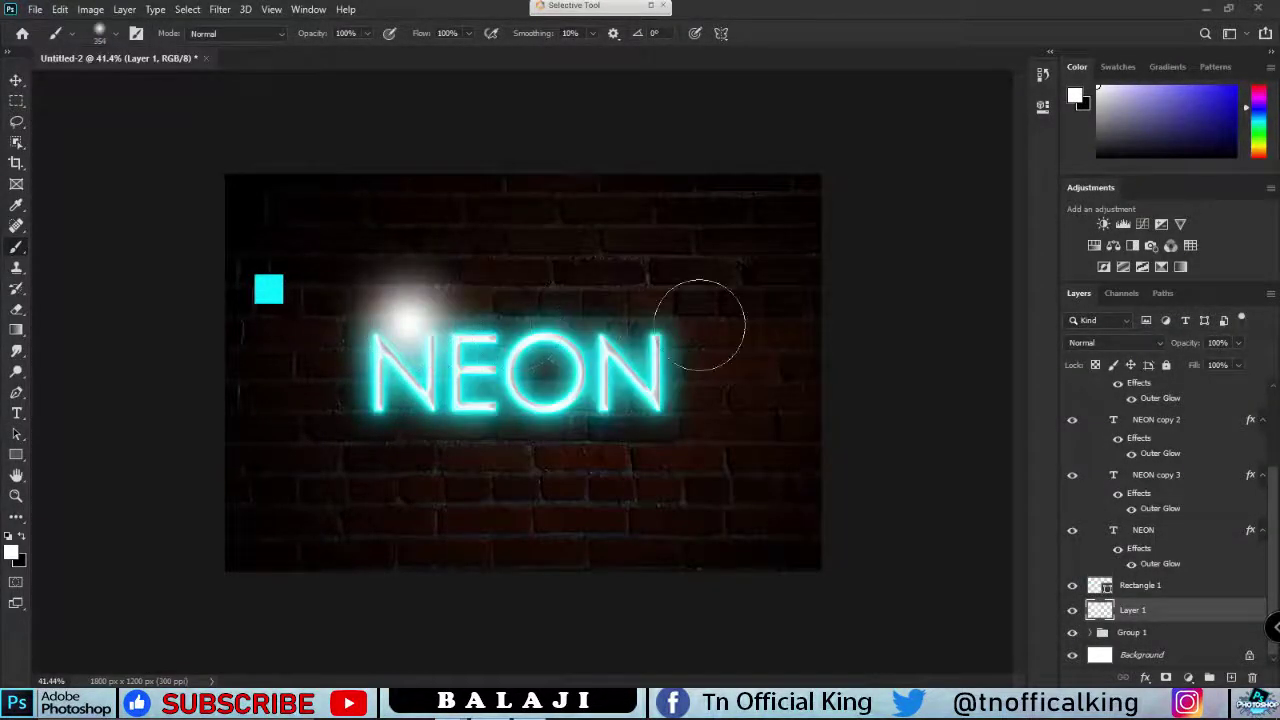
- Sample the cyan square as the brush color and resize the brush to 1900 px
{"action": "left_click", "coordinate": [269, 287], "text": "alt"}
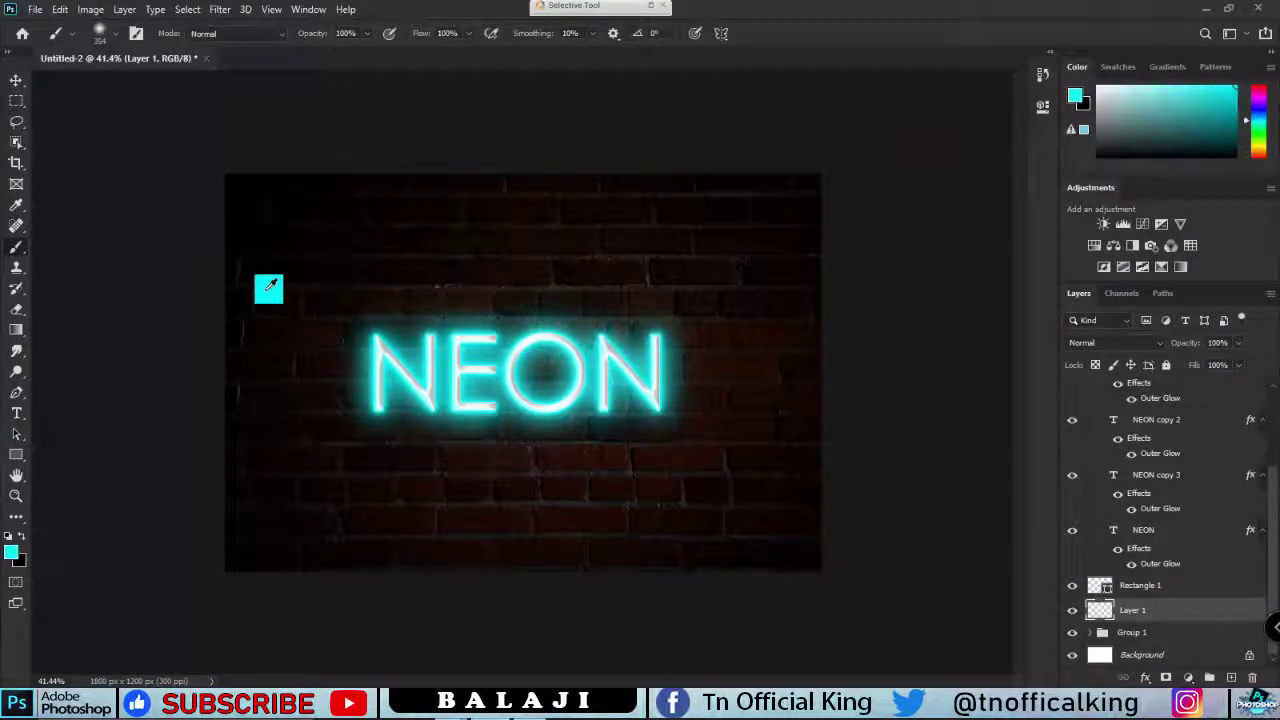
{"action": "key", "text": "bracketright"}
{"action": "key", "text": "bracketright"}
{"action": "key", "text": "bracketright"}
{"action": "key", "text": "bracketright"}
{"action": "key", "text": "bracketright"}
{"action": "key", "text": "bracketright"}
{"action": "key", "text": "bracketright"}
{"action": "key", "text": "bracketright"}
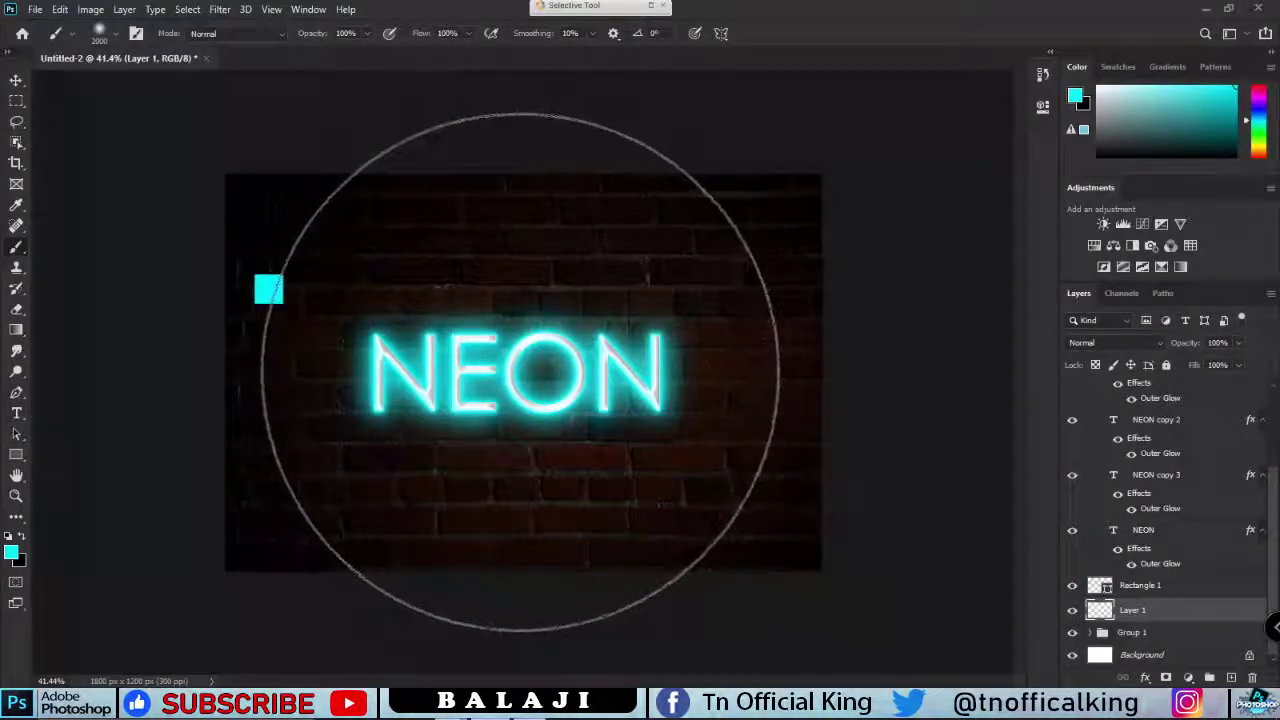
{"action": "key", "text": "bracketleft"}
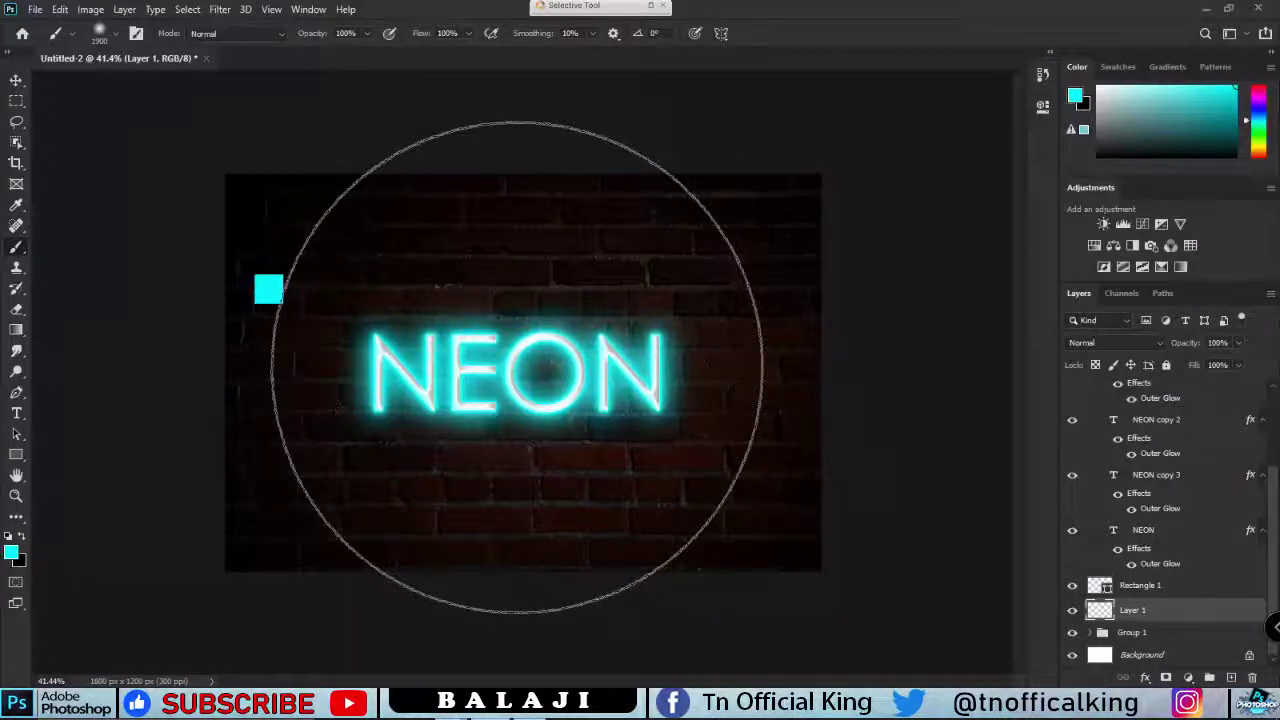
- Set the brush flow to 65% and opacity to 55%, and paint one soft cyan dab centered behind the NEON text
{"action": "left_click", "coordinate": [466, 33]}
{"action": "left_click", "coordinate": [443, 54]}
{"action": "left_click", "coordinate": [365, 36]}
{"action": "left_click_drag", "start_coordinate": [365, 47], "coordinate": [334, 47]}
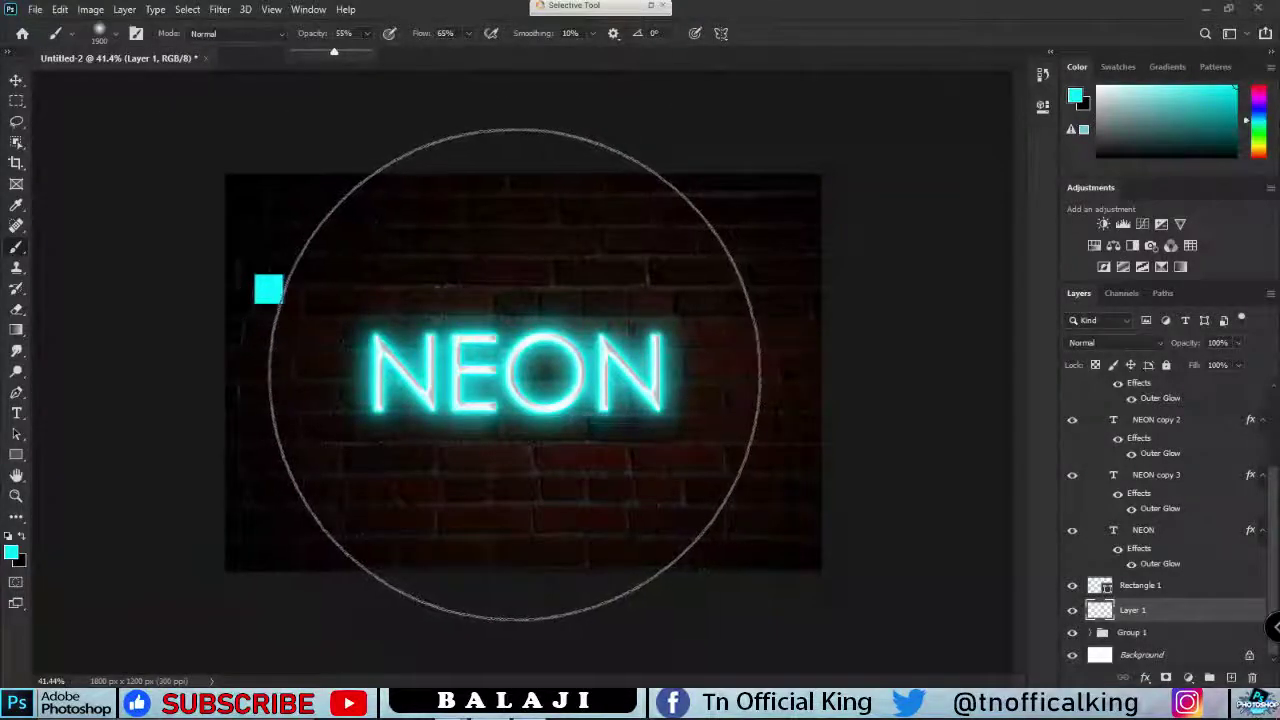
{"action": "left_click", "coordinate": [516, 372]}
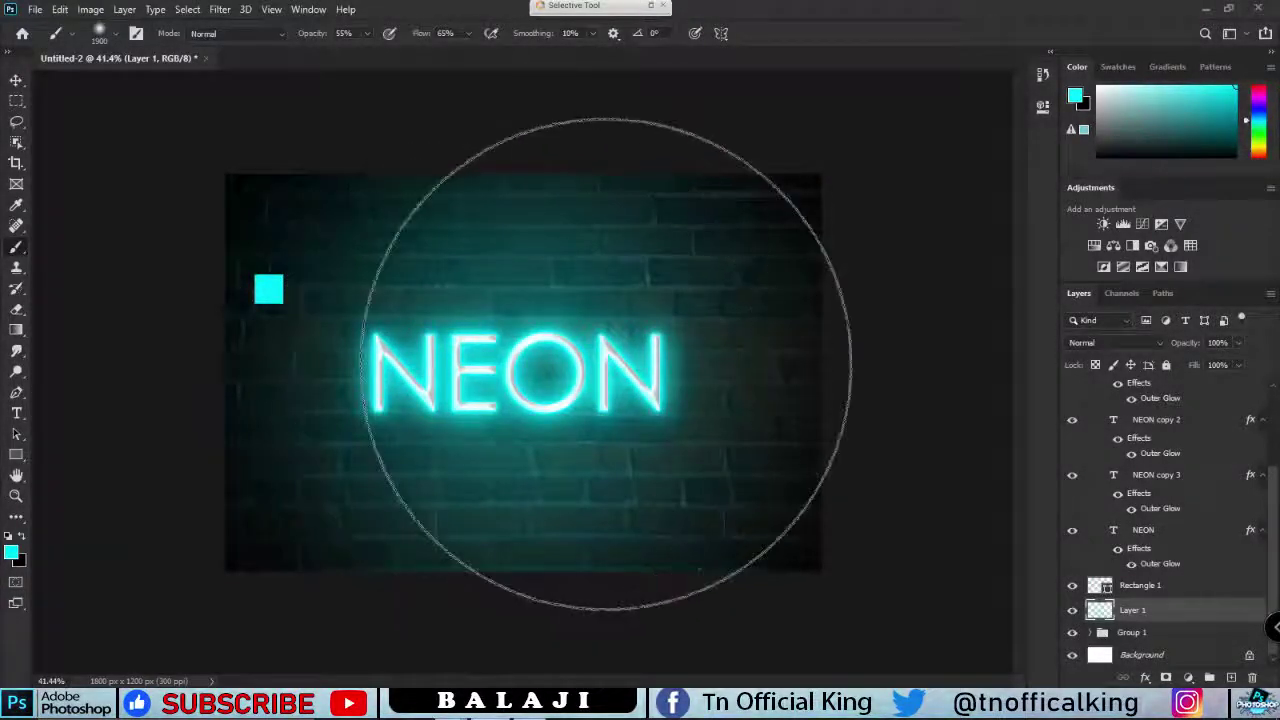
- Undo the last cyan dab and paint one soft cyan dab at the wall's upper edge, centered above the NEON text
{"action": "key", "text": "ctrl+z"}
{"action": "left_click", "coordinate": [518, 110]}
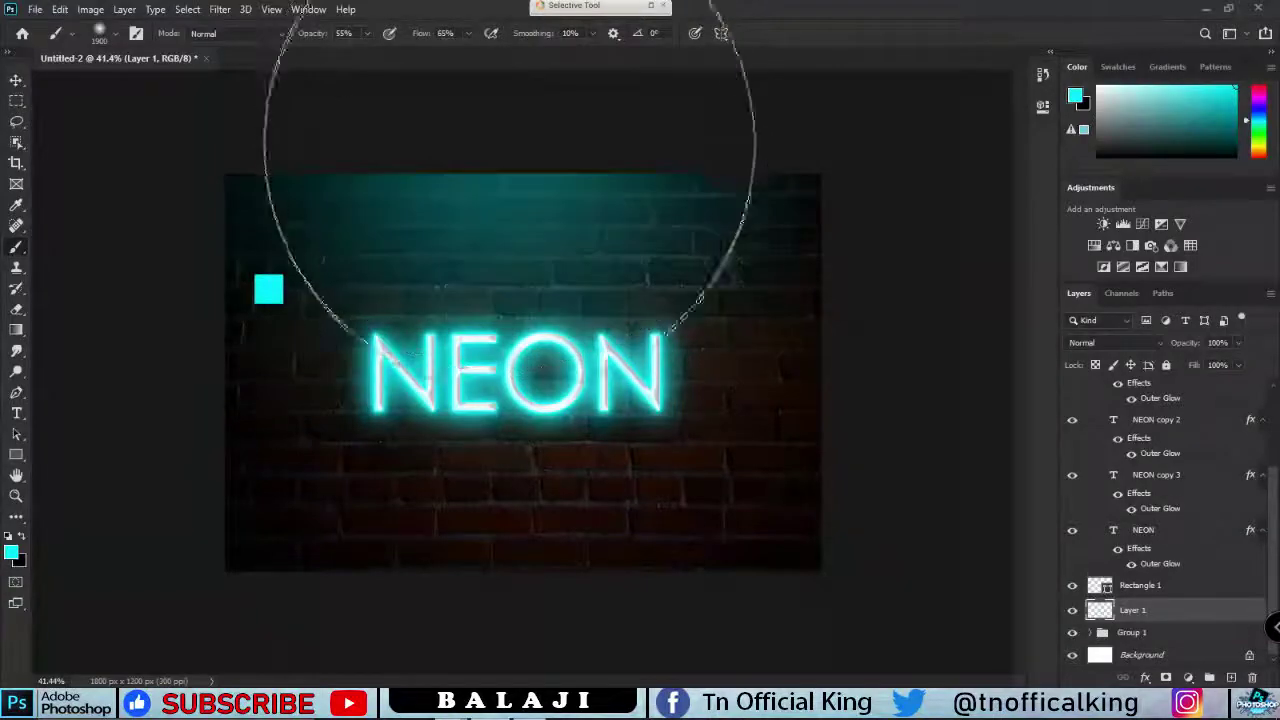
- With a 1600 px brush at 59% opacity and 36% flow, paint soft black dabs over the wall below and right of the text
{"action": "scroll", "coordinate": [600, 632], "scroll_direction": "down", "scroll_amount": 3}
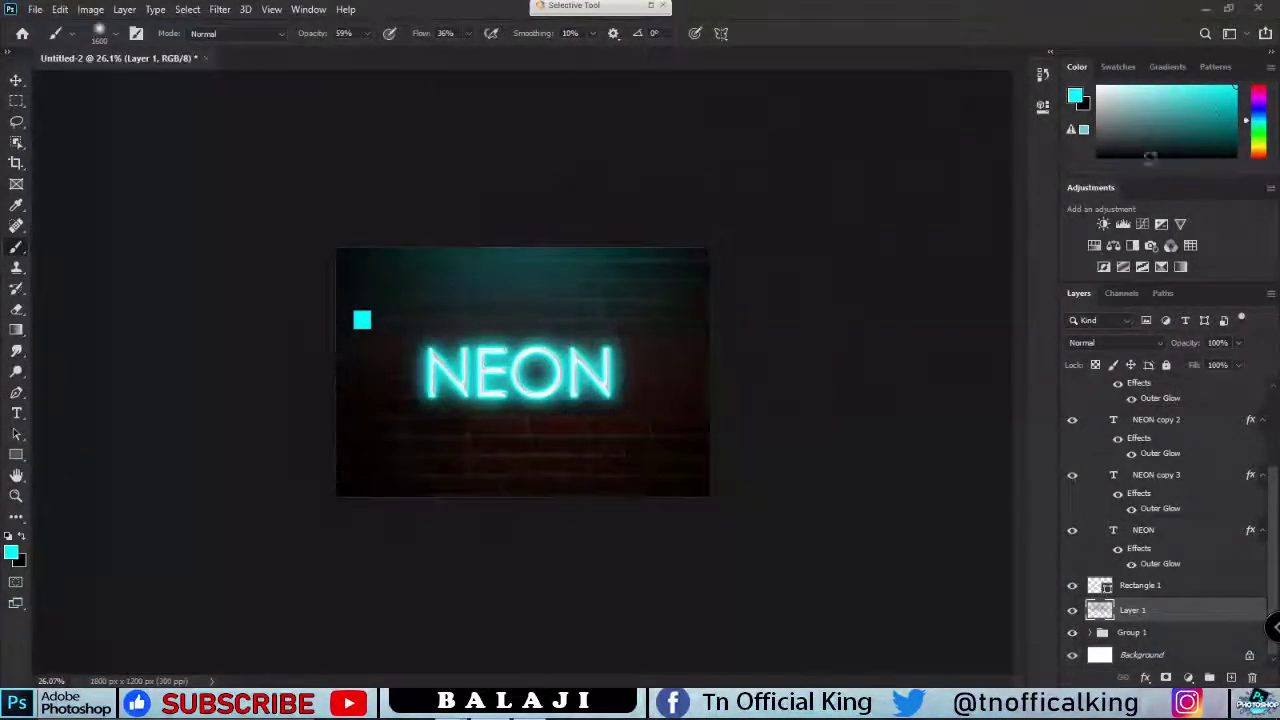
{"action": "key", "text": "d"}
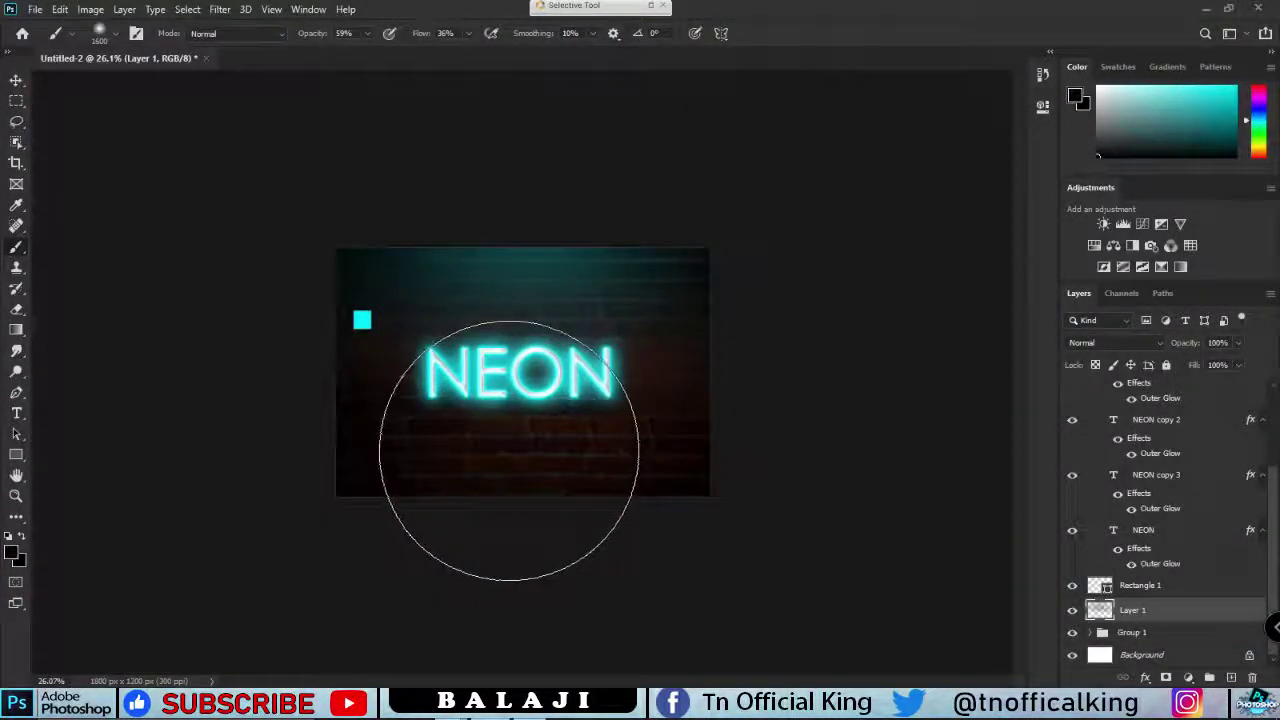
{"action": "left_click", "coordinate": [518, 450]}
{"action": "left_click", "coordinate": [678, 355]}
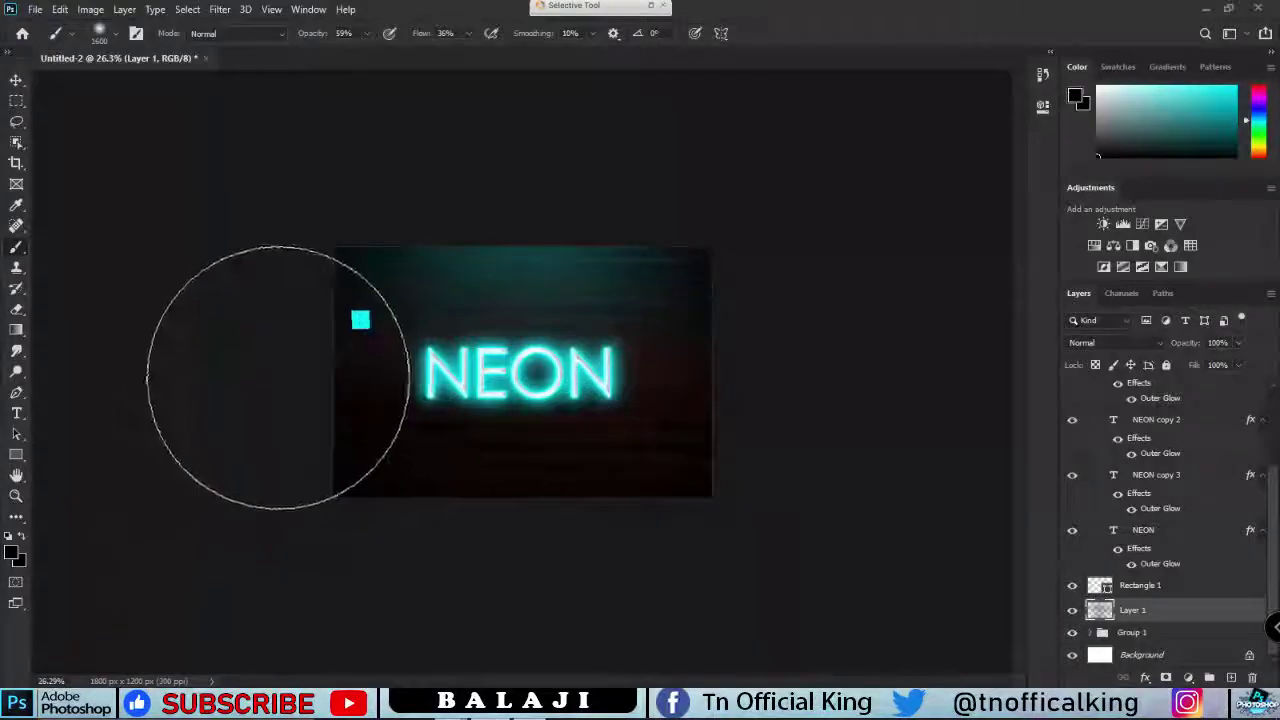
- Sample the cyan square as the brush color again and set the brush opacity and flow to 30%
{"action": "scroll", "coordinate": [535, 398], "scroll_direction": "up", "scroll_amount": 2}
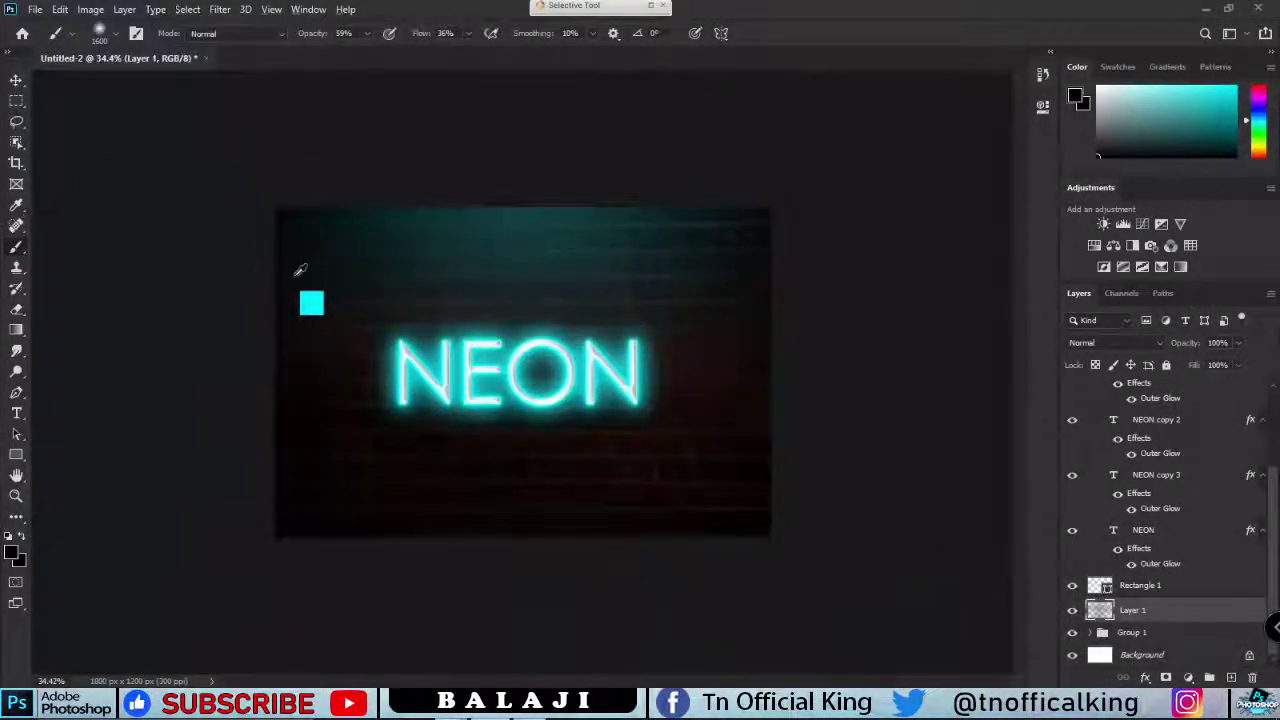
{"action": "left_click", "coordinate": [315, 300], "text": "alt"}
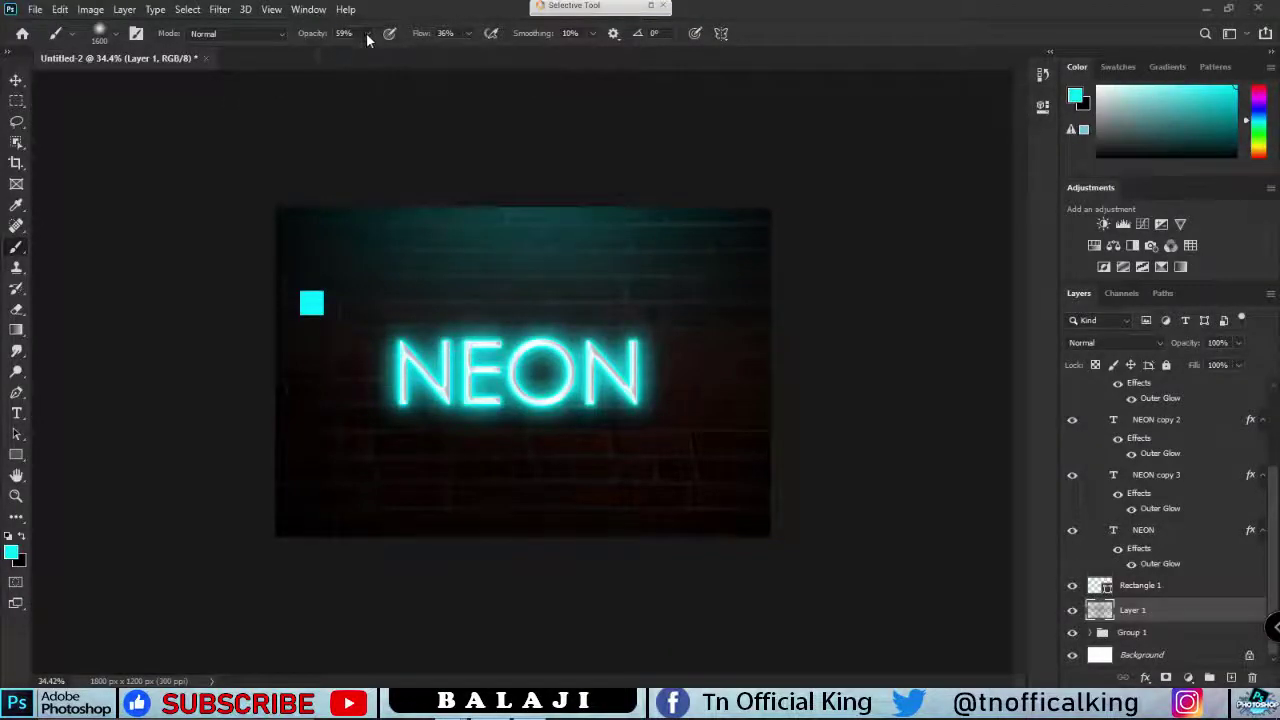
{"action": "left_click", "coordinate": [467, 33]}
{"action": "key", "text": "shift+Tab"}
{"action": "type", "text": "30"}
{"action": "key", "text": "Tab"}
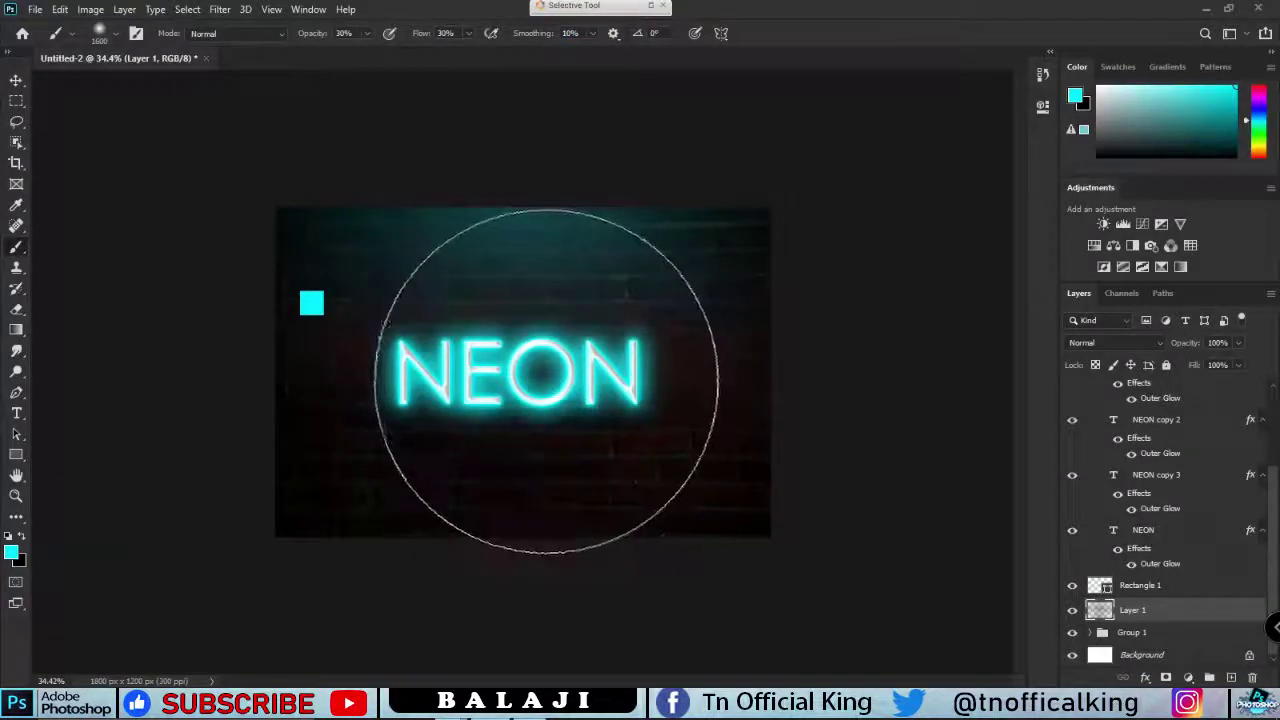
- Resize the brush to 1200 px and paint a faint soft cyan dab centered behind the NEON text
{"action": "key", "text": "bracketleft"}
{"action": "key", "text": "bracketleft"}
{"action": "key", "text": "bracketleft"}
{"action": "key", "text": "bracketleft"}
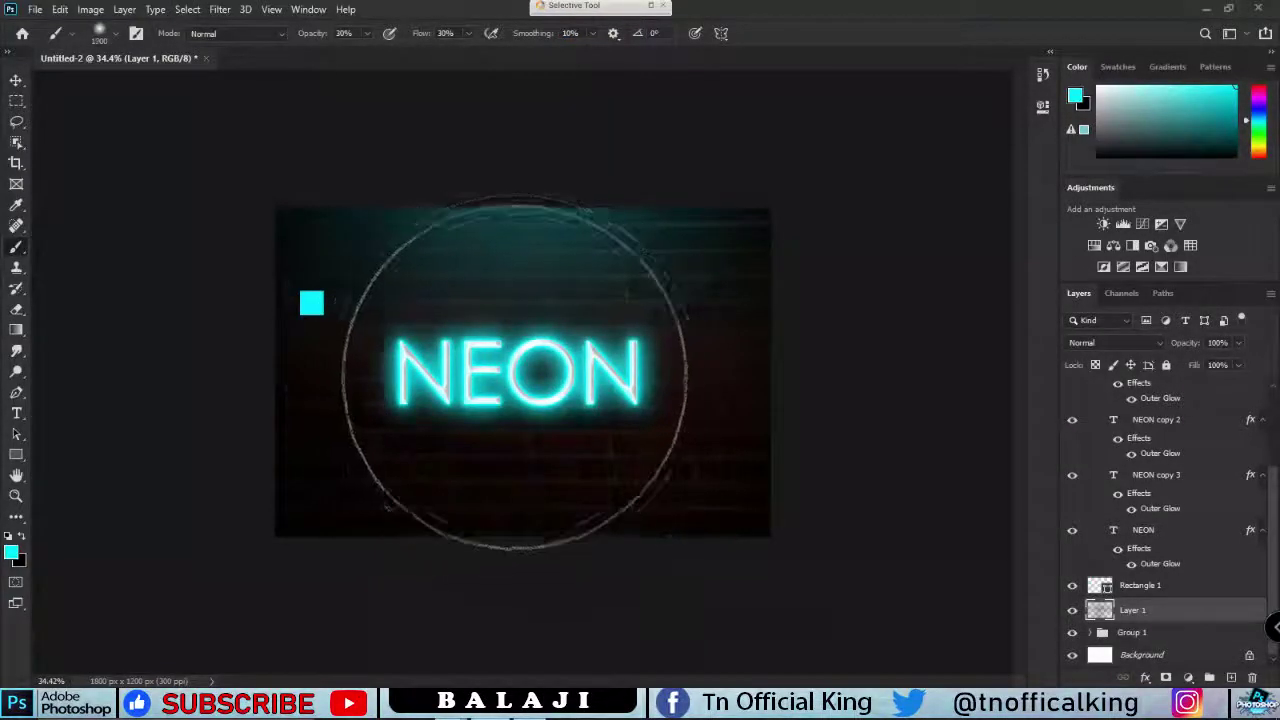
{"action": "key", "text": "bracketleft"}
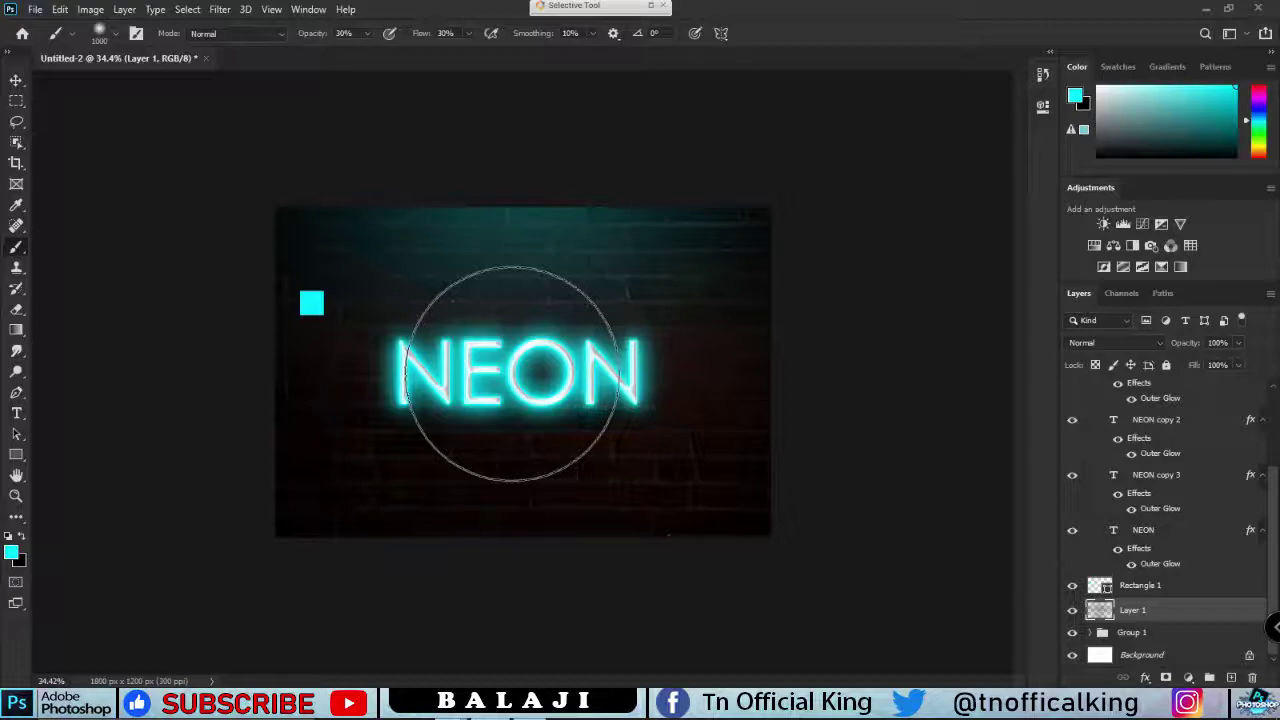
{"action": "key", "text": "bracketright"}
{"action": "key", "text": "bracketright"}
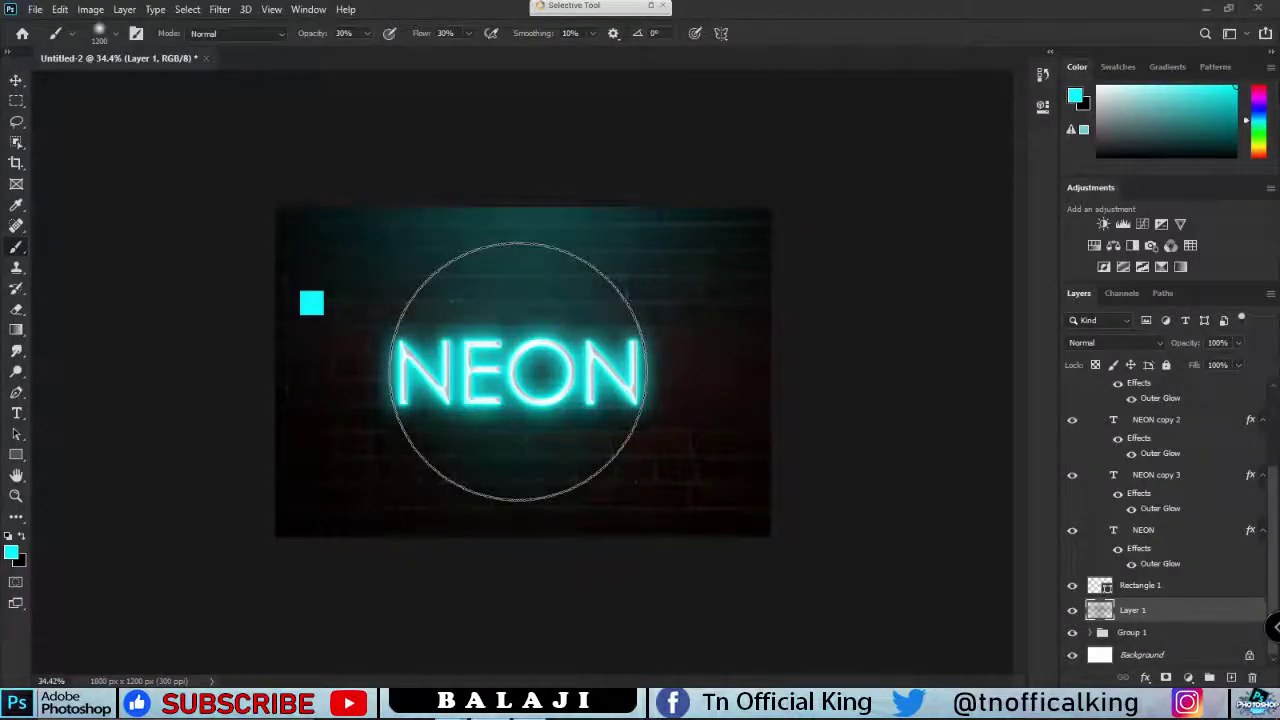
{"action": "scroll", "coordinate": [786, 329], "scroll_direction": "down", "scroll_amount": 2}
{"action": "scroll", "coordinate": [752, 347], "scroll_direction": "up", "scroll_amount": 3}
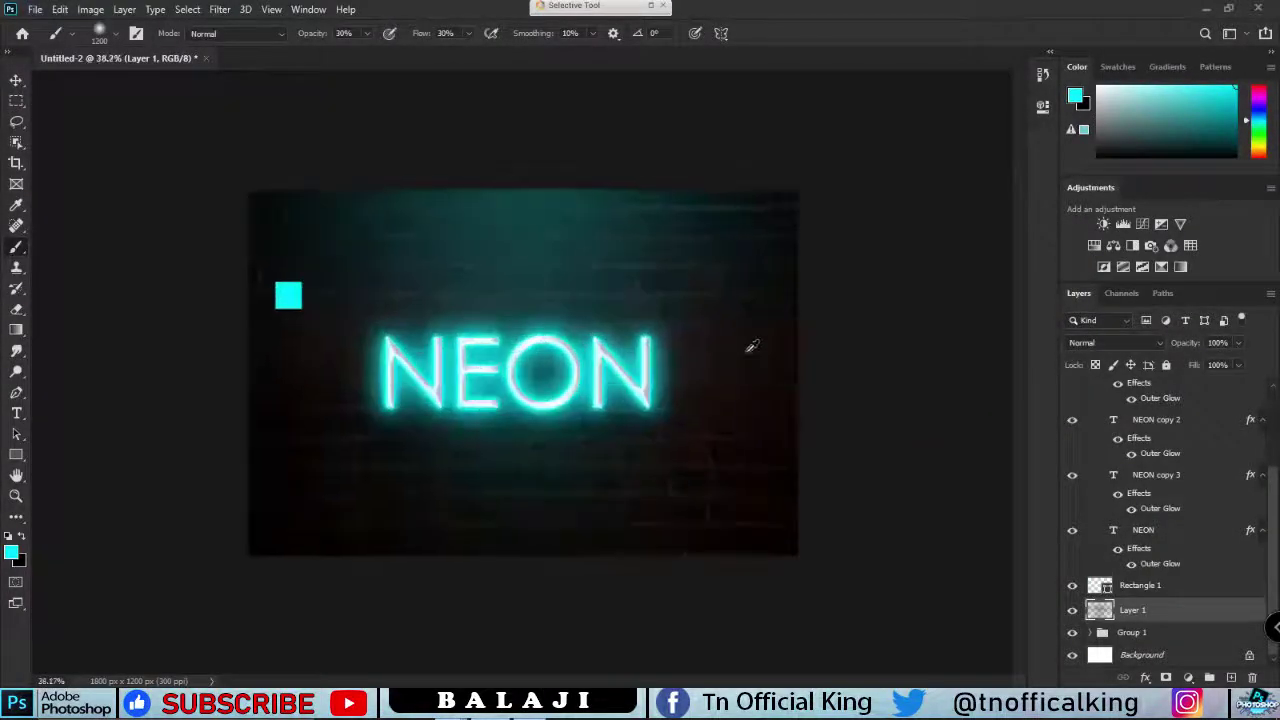
{"action": "mouse_move", "coordinate": [632, 428]}
{"action": "left_mouse_down"}
{"action": "mouse_move", "coordinate": [537, 392]}
{"action": "mouse_move", "coordinate": [515, 358]}
{"action": "mouse_move", "coordinate": [971, 429]}
{"action": "left_mouse_up"}
- With the Move tool, select the cyan sample square's layer, Rectangle 1, and delete it
{"action": "key", "text": "v"}
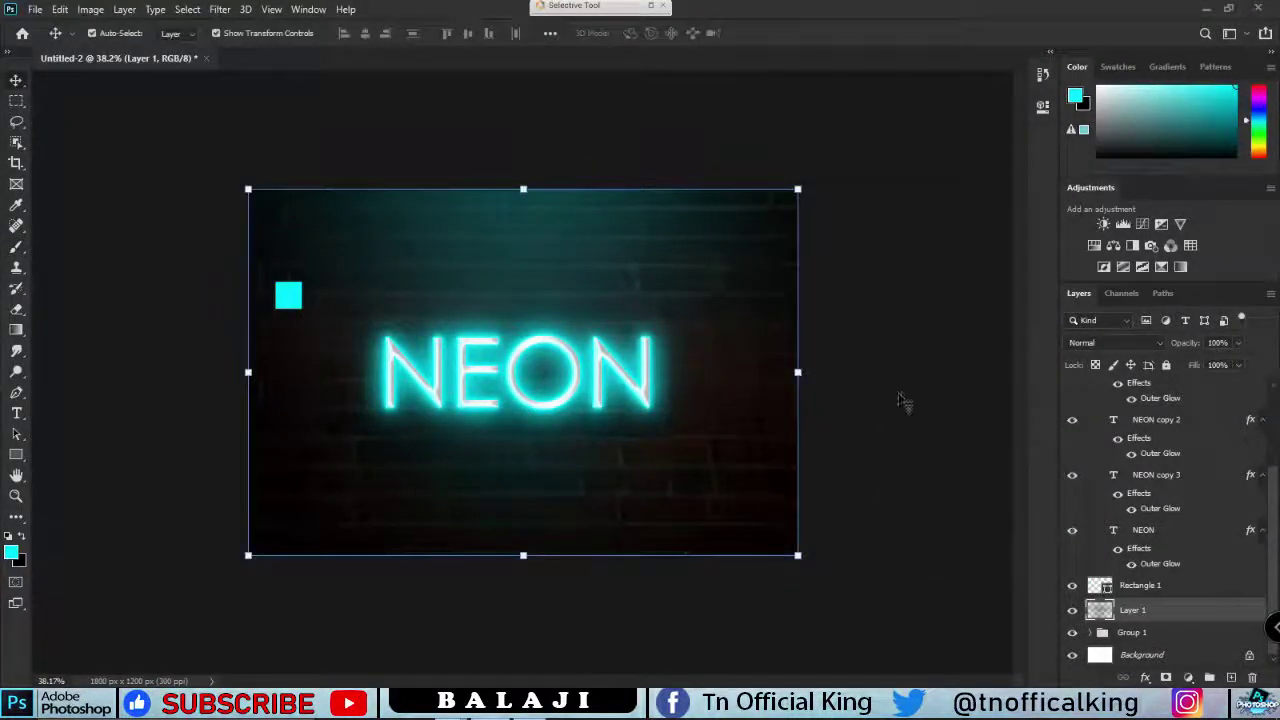
{"action": "left_click", "coordinate": [903, 400]}
{"action": "scroll", "coordinate": [671, 400], "scroll_direction": "up", "scroll_amount": 1}
{"action": "left_click", "coordinate": [1146, 594]}
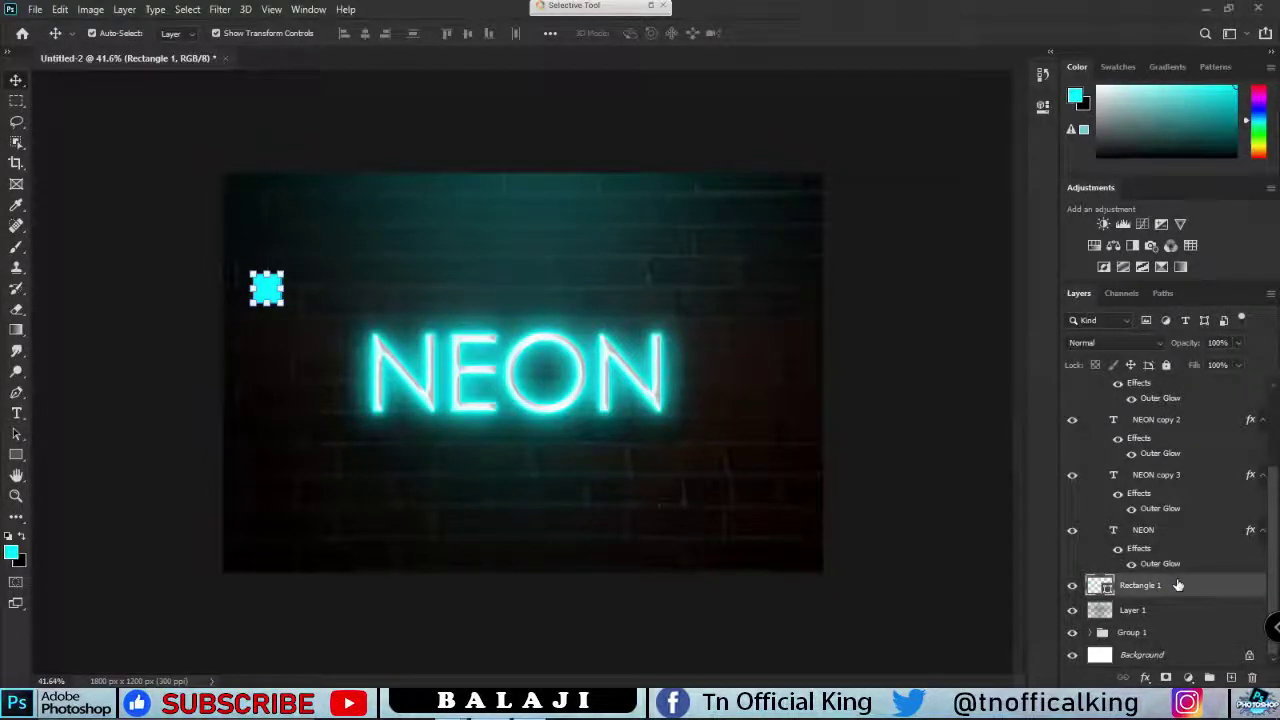
- Add a Brightness/Contrast adjustment between Layer 1 and Group 1 with brightness -24 and contrast 58, and deselect all layers
{"action": "left_click", "coordinate": [1178, 609]}
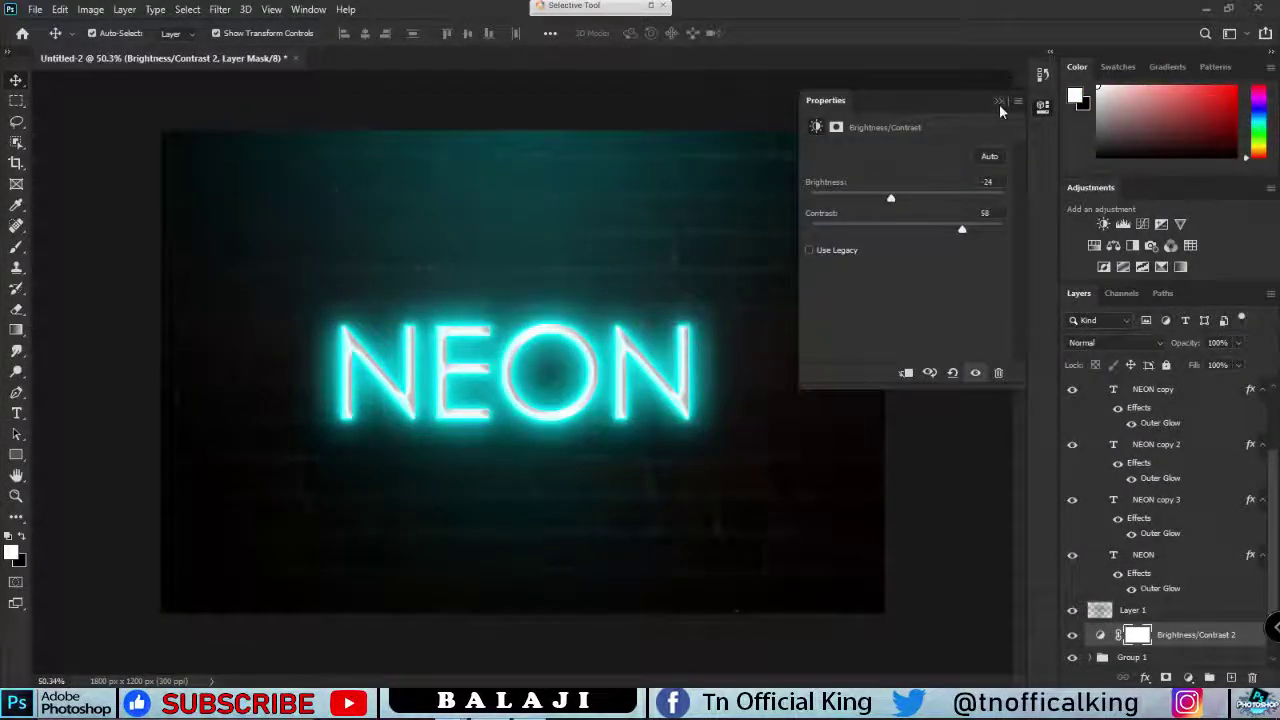
{"action": "left_click", "coordinate": [999, 103]}
{"action": "left_click", "coordinate": [900, 282]}
- Check the overall neon effect and select the painted light layer, Layer 1
{"action": "scroll", "coordinate": [558, 493], "scroll_direction": "down", "scroll_amount": 1}
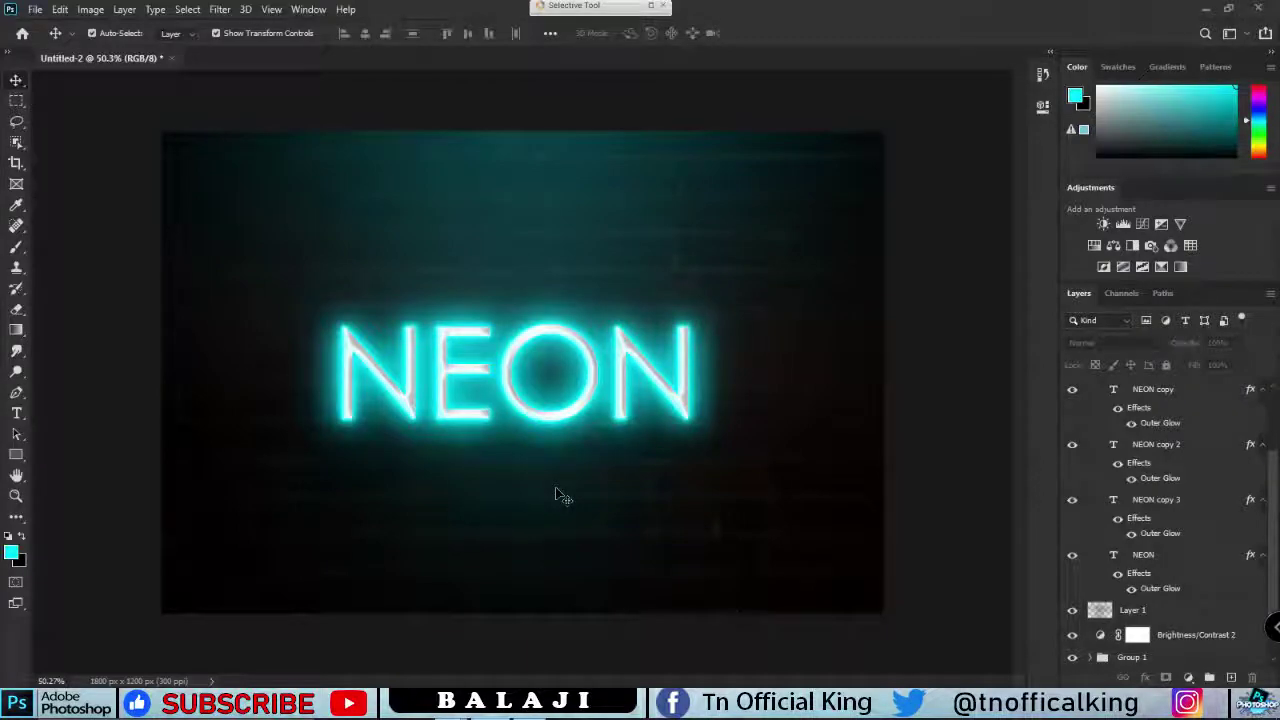
{"action": "scroll", "coordinate": [254, 449], "scroll_direction": "down", "scroll_amount": 3}
{"action": "scroll", "coordinate": [305, 469], "scroll_direction": "up", "scroll_amount": 3}
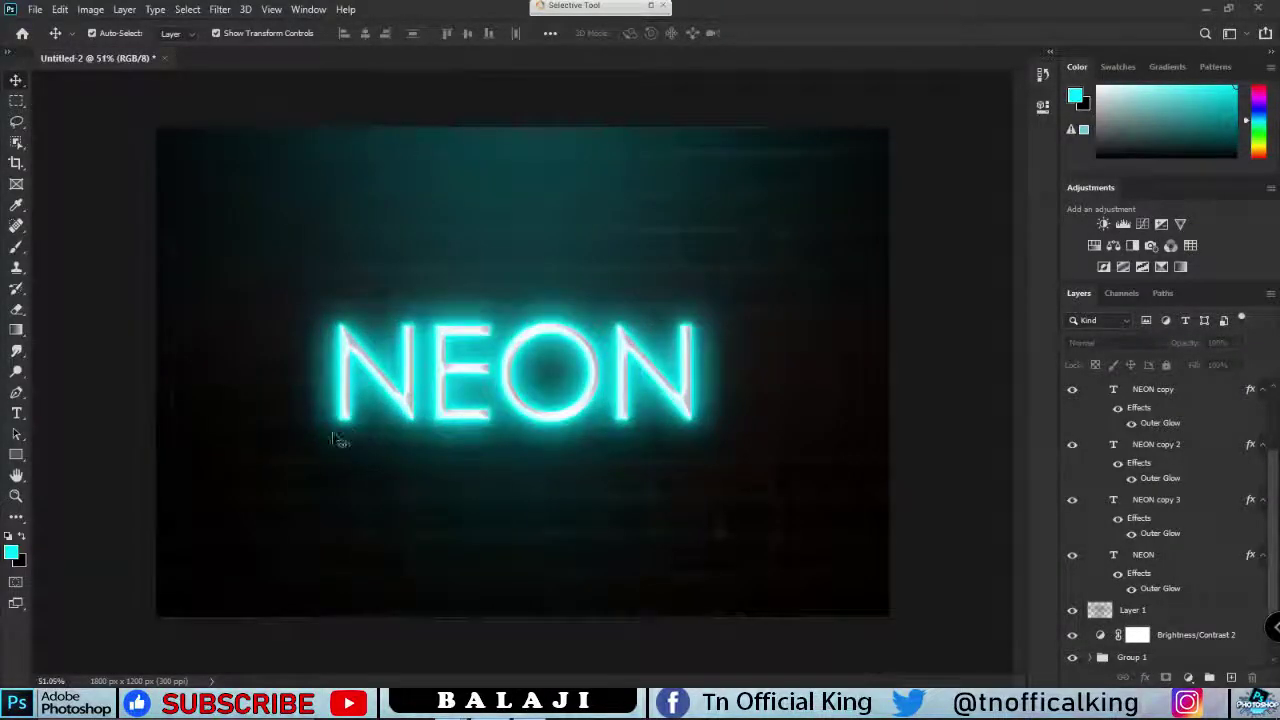
{"action": "left_click", "coordinate": [313, 438]}
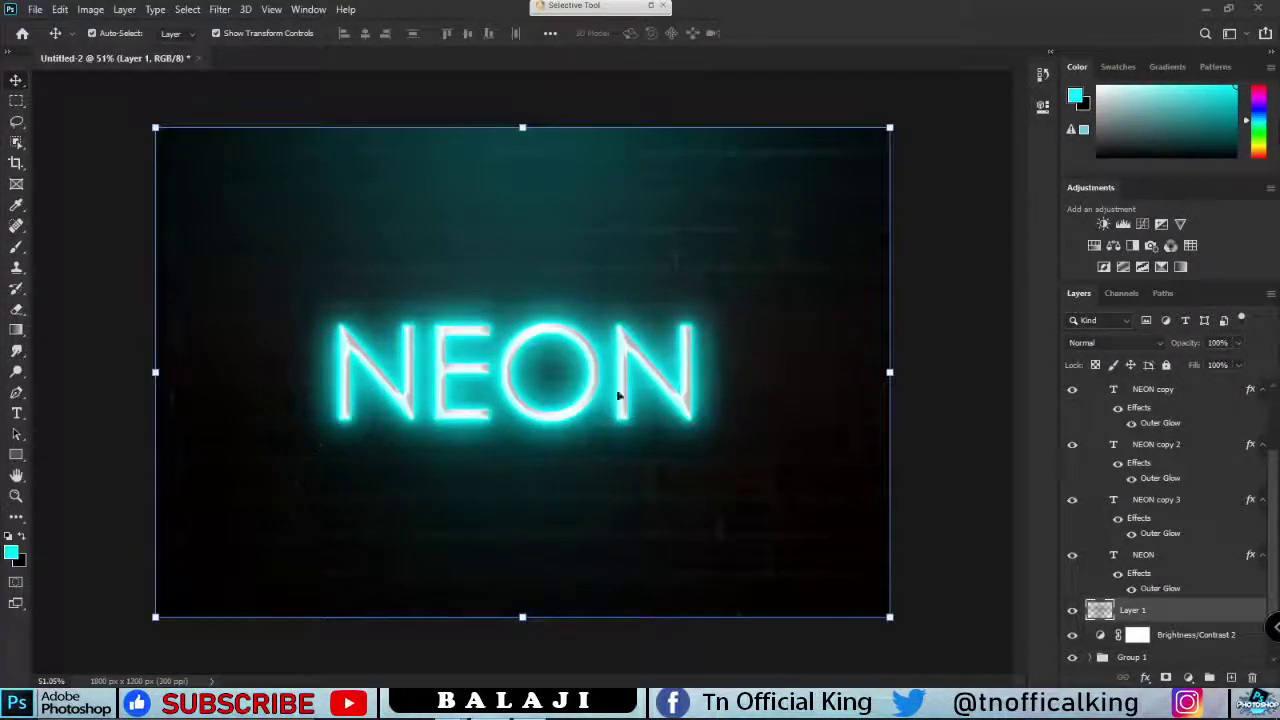